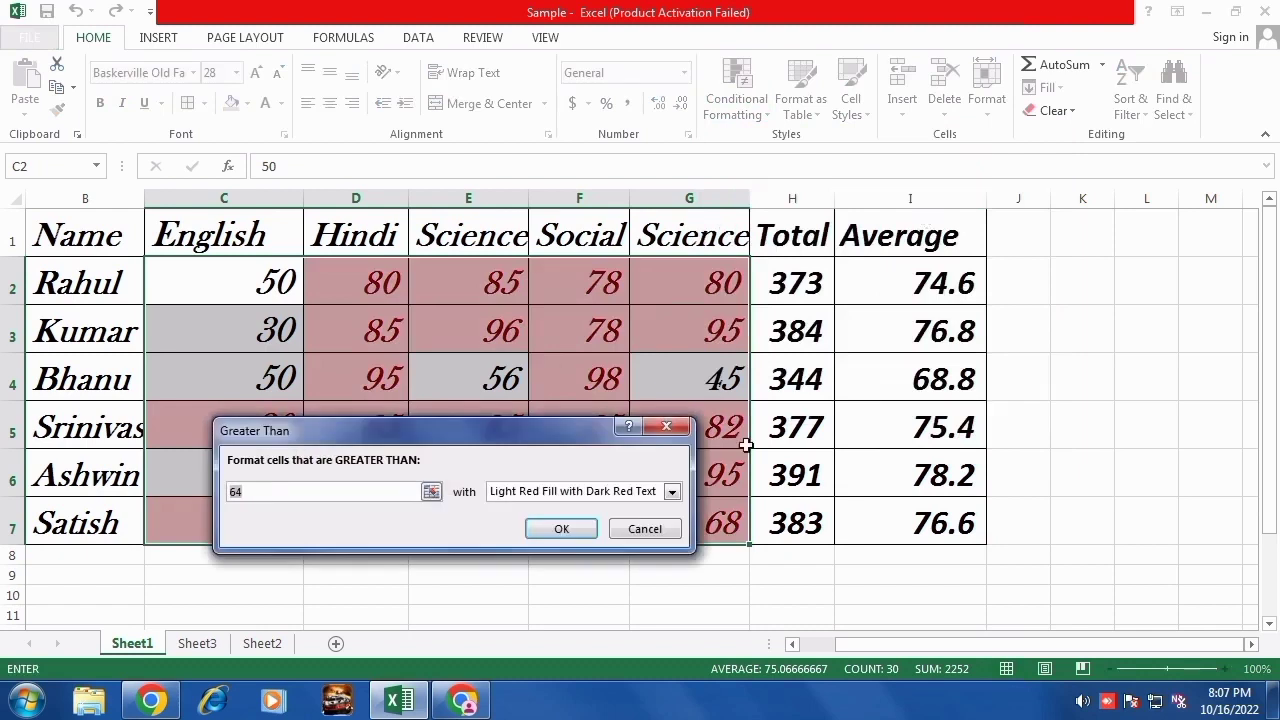
Try highlighting marks greater than 70 in C2:G7 with Yellow Fill with Dark Yellow Text, and undo the rule.
drag(448, 436, 912, 420)
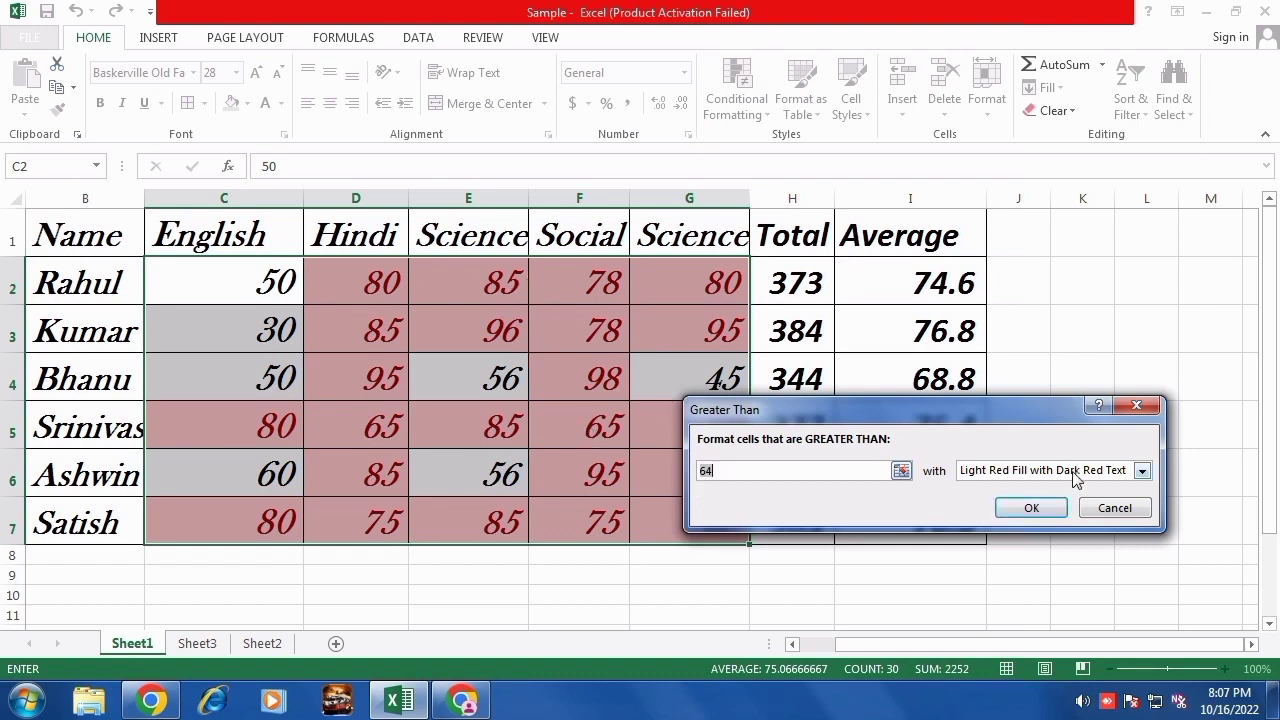
click(859, 468)
drag(807, 473, 701, 480)
text(70)
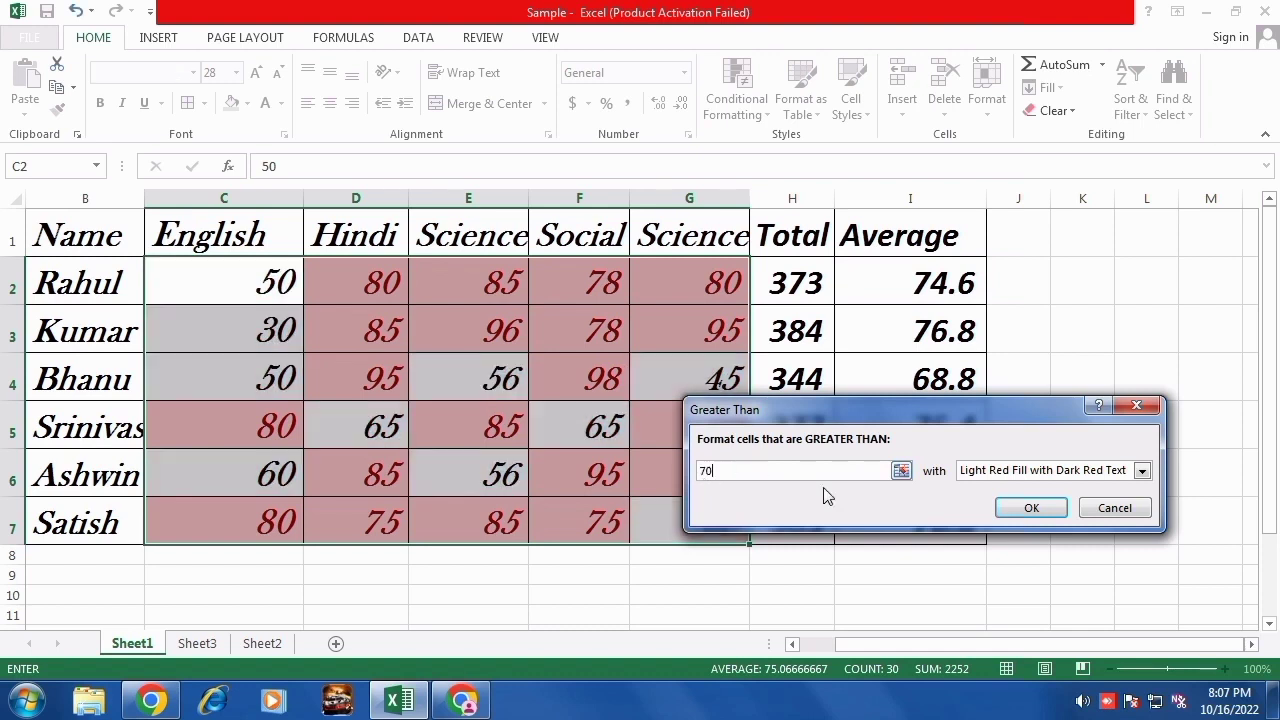
click(1052, 470)
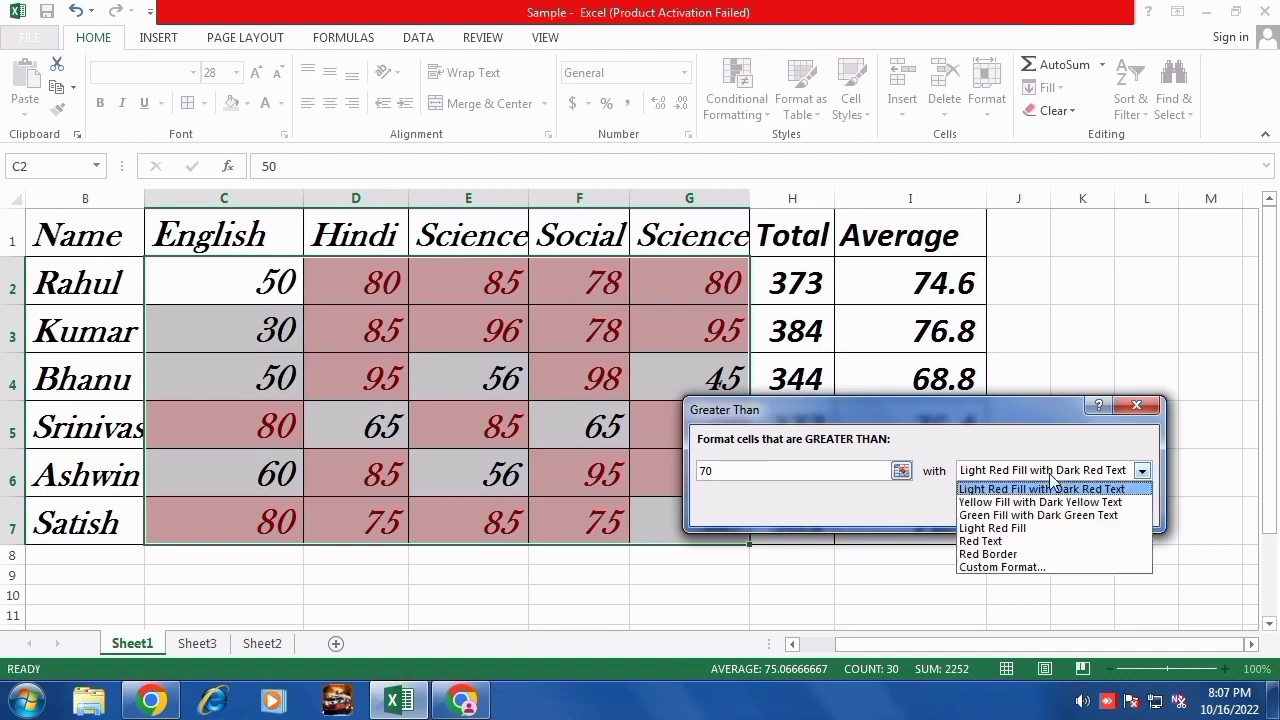
click(1011, 515)
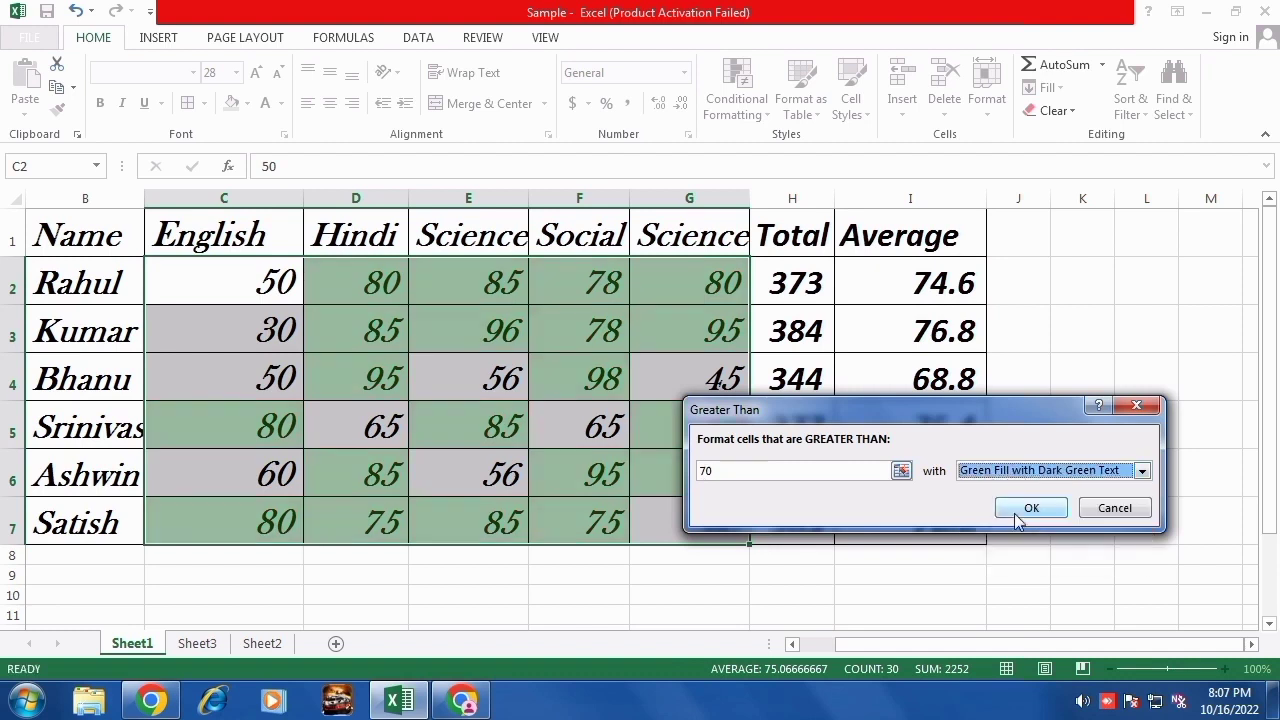
click(1069, 471)
click(1011, 501)
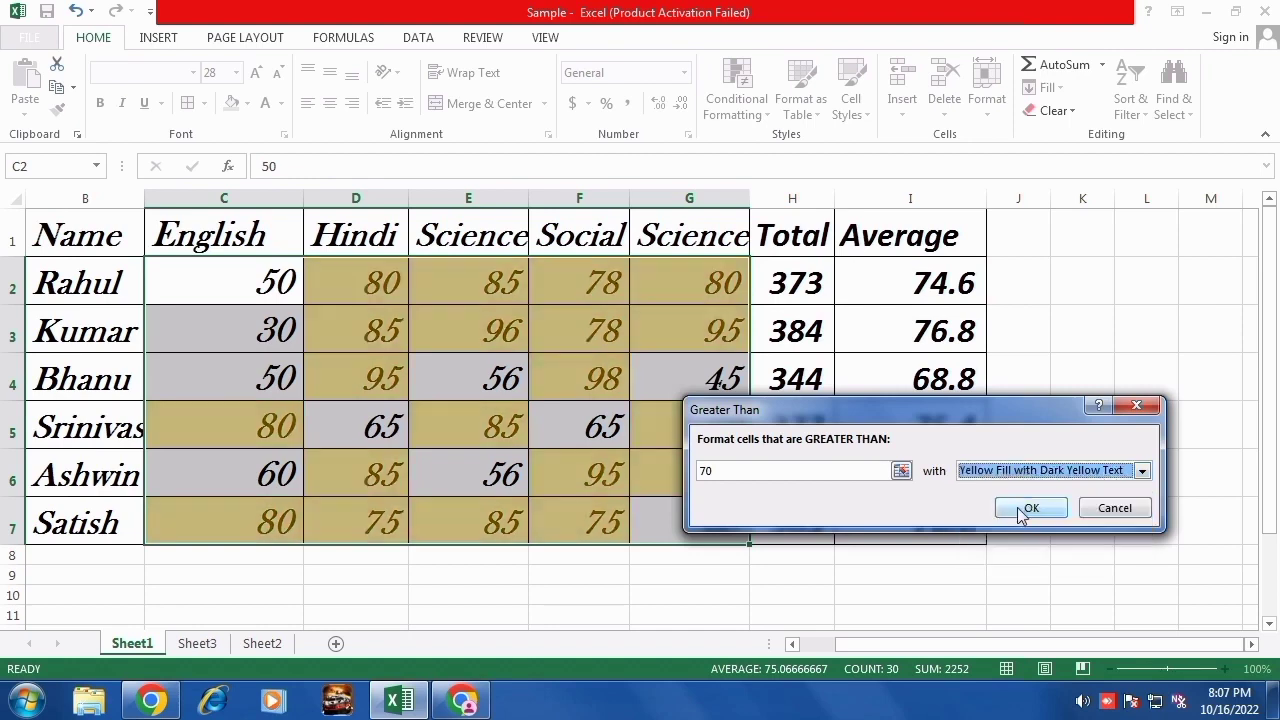
click(1029, 509)
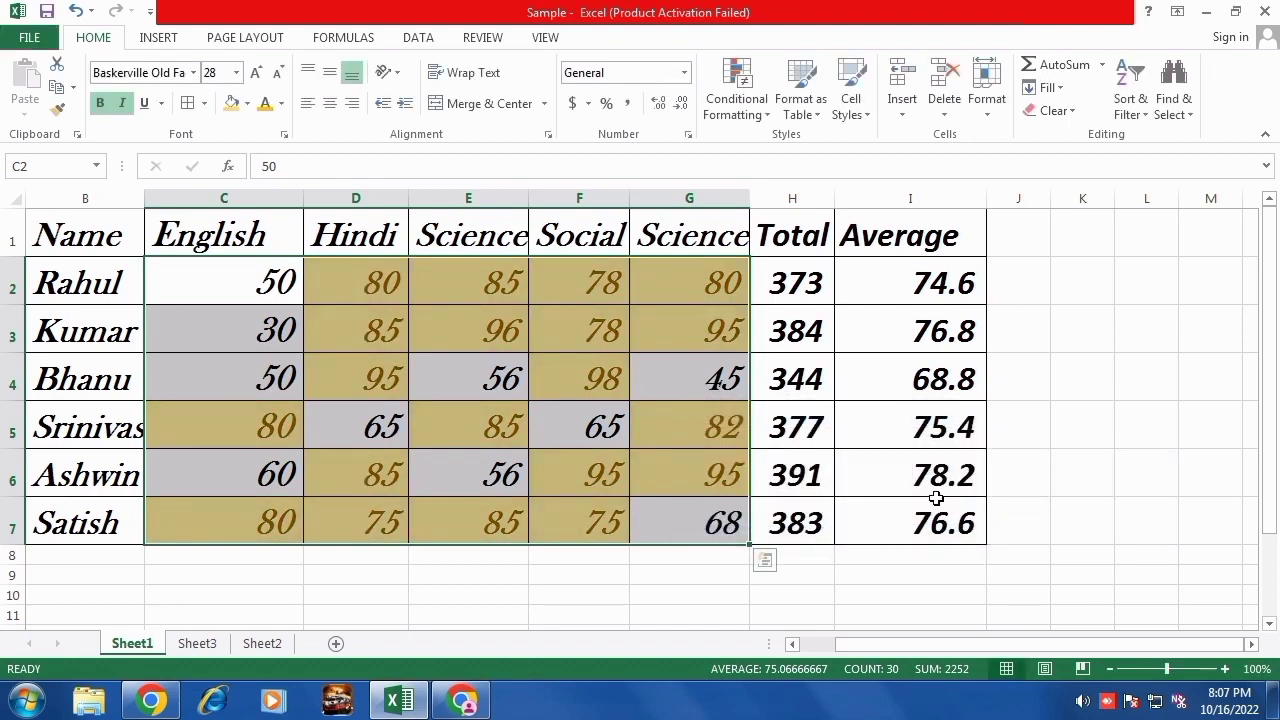
key(ctrl+z)
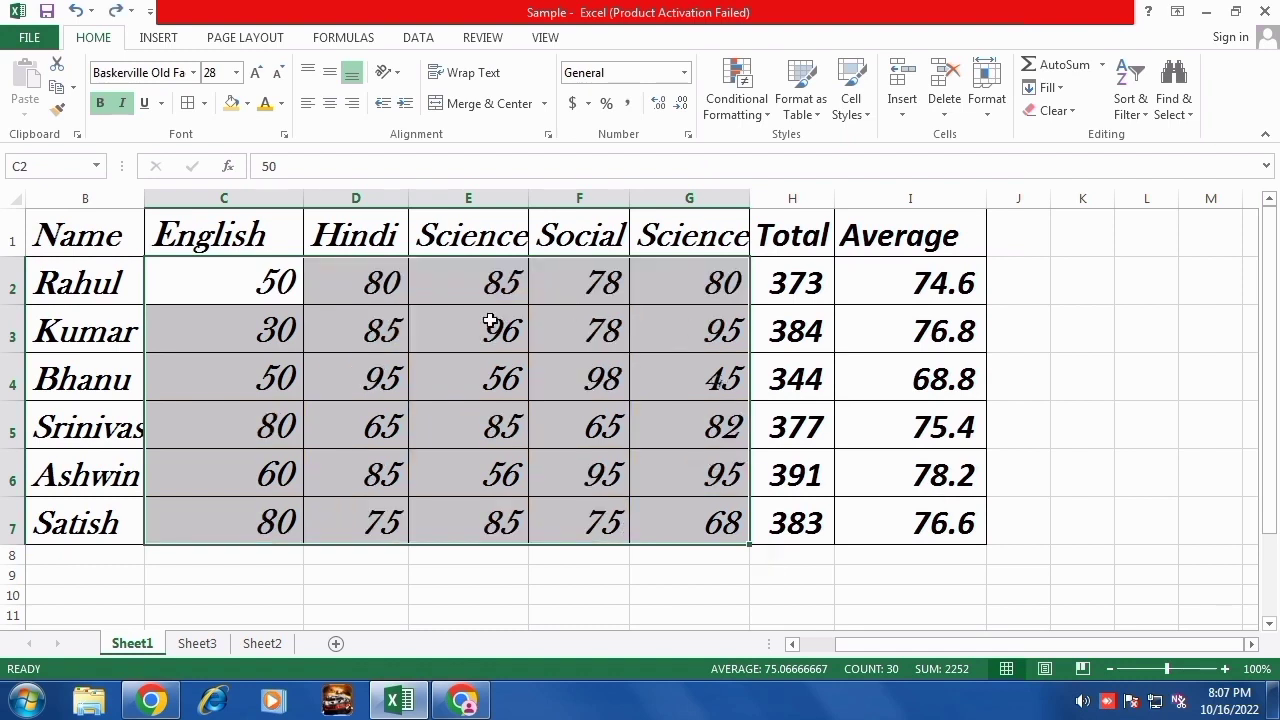
Highlight marks less than 50 in C2:G7 using Yellow Fill with Dark Yellow Text.
click(305, 296)
drag(268, 296, 741, 542)
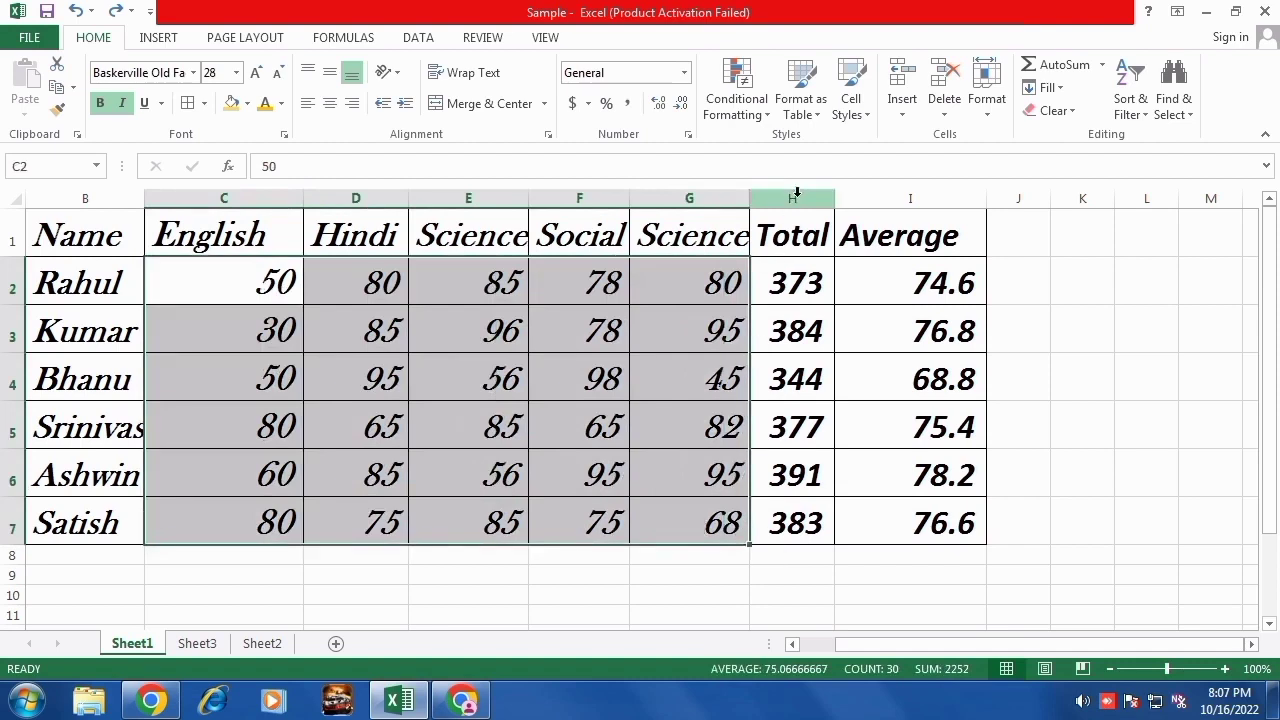
click(772, 122)
mouse_move(826, 158)
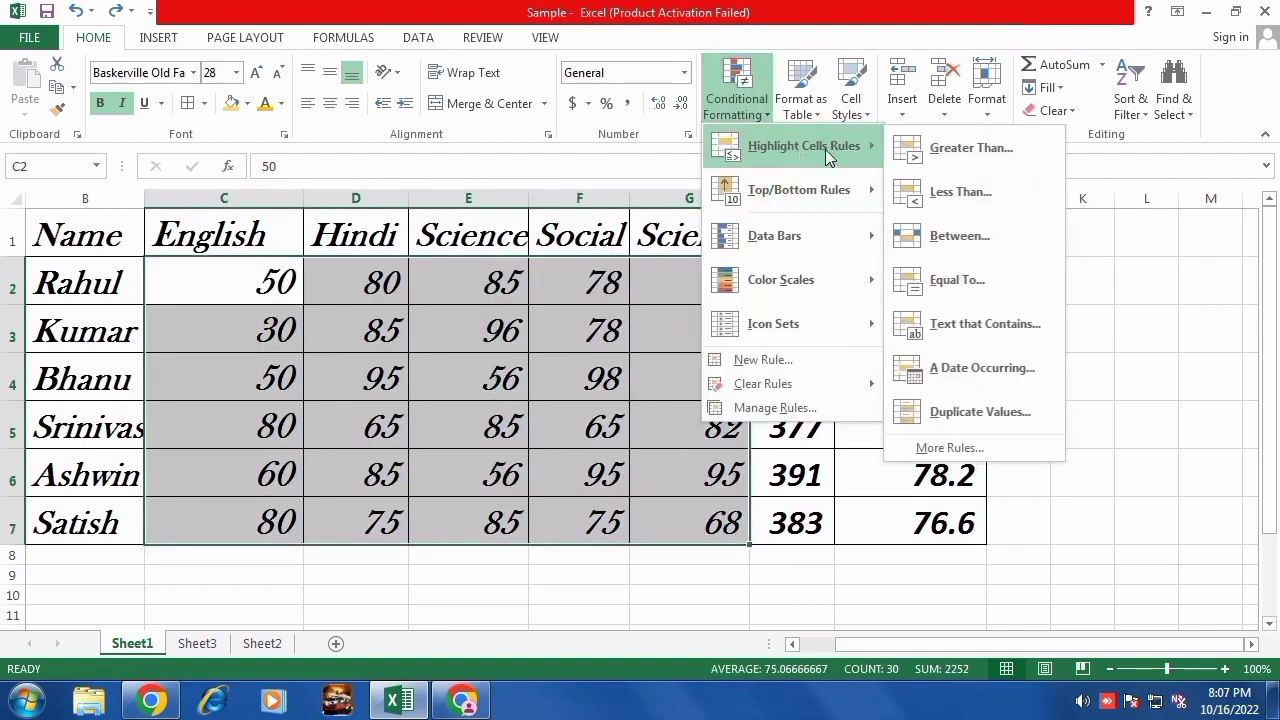
click(961, 190)
click(869, 472)
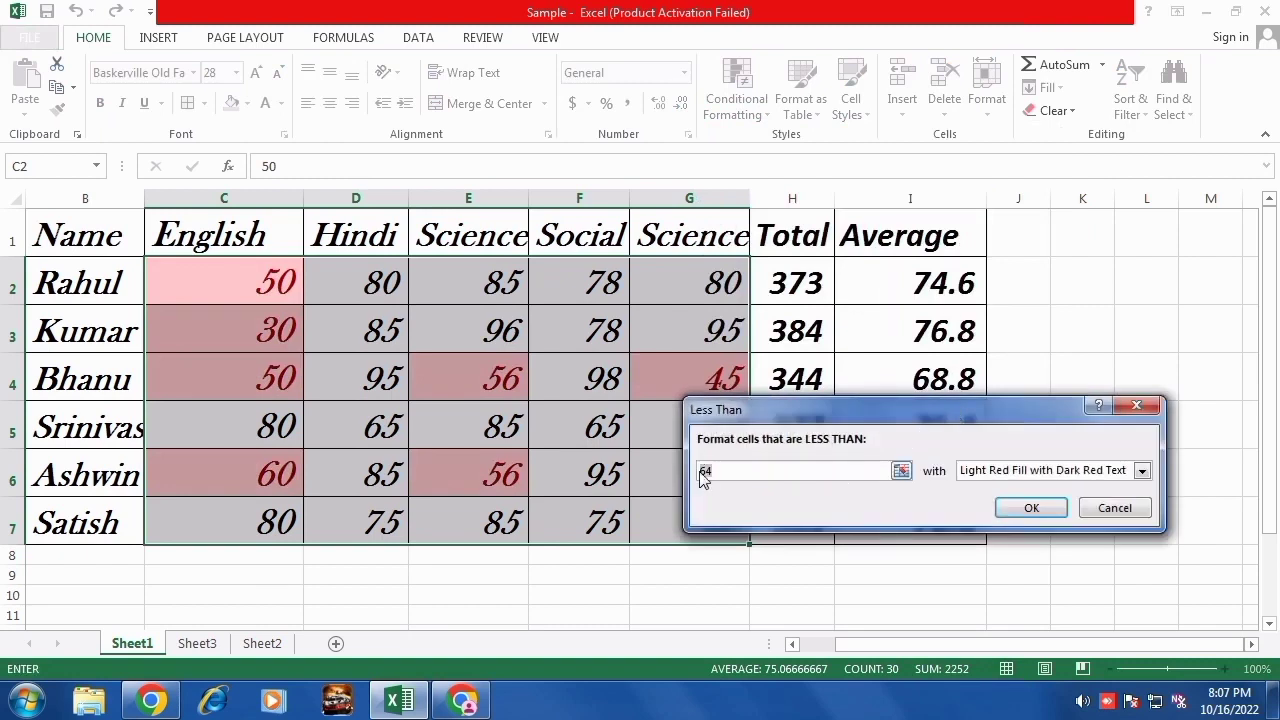
key(BackSpace)
key(BackSpace)
text(50)
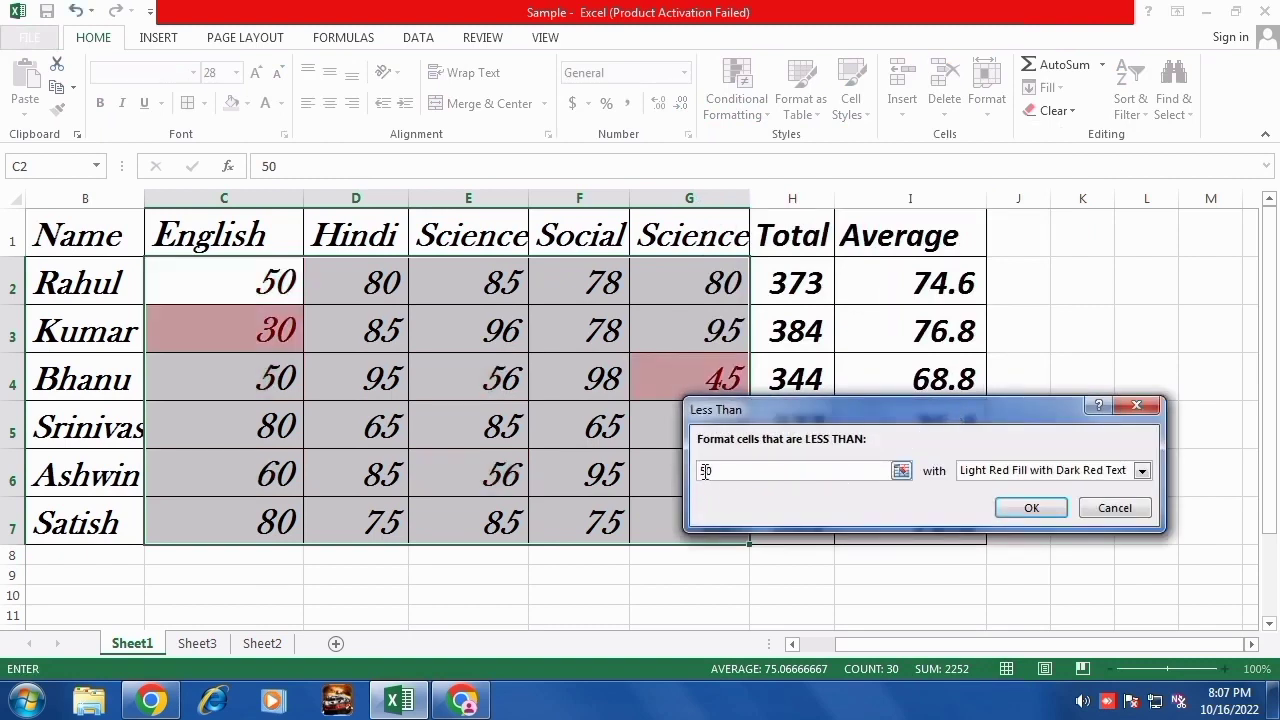
click(1068, 472)
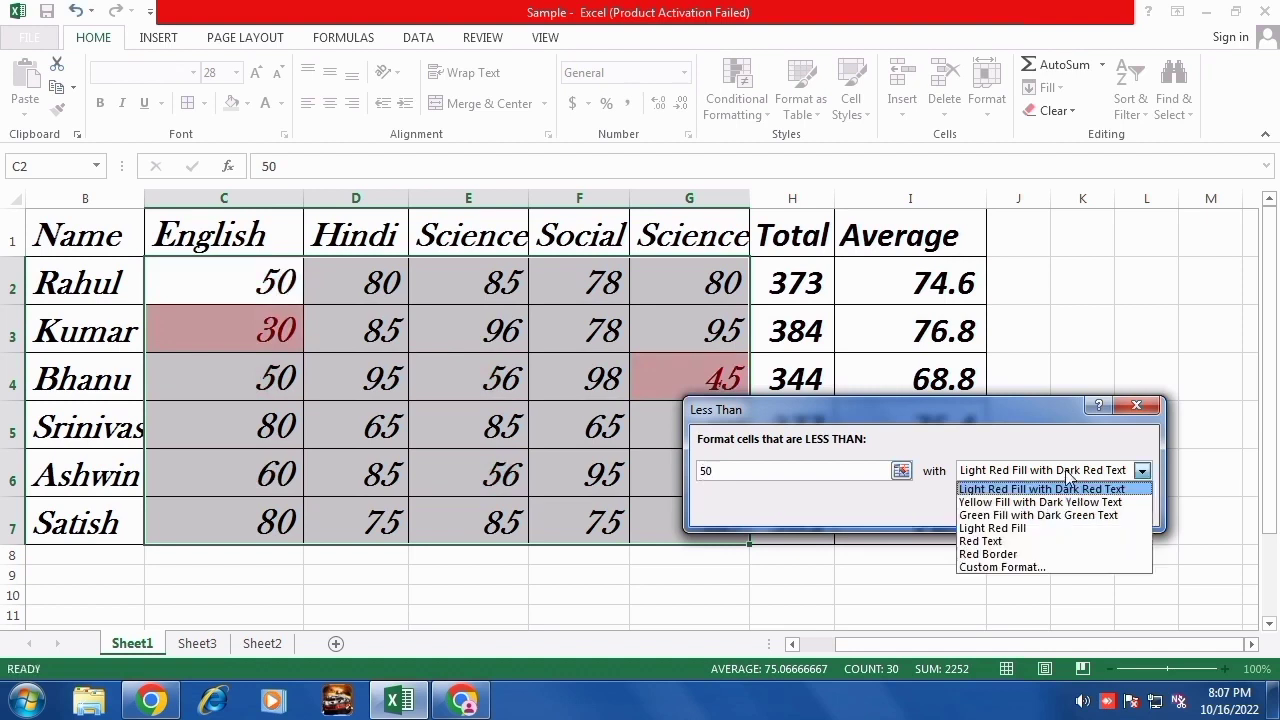
click(1015, 502)
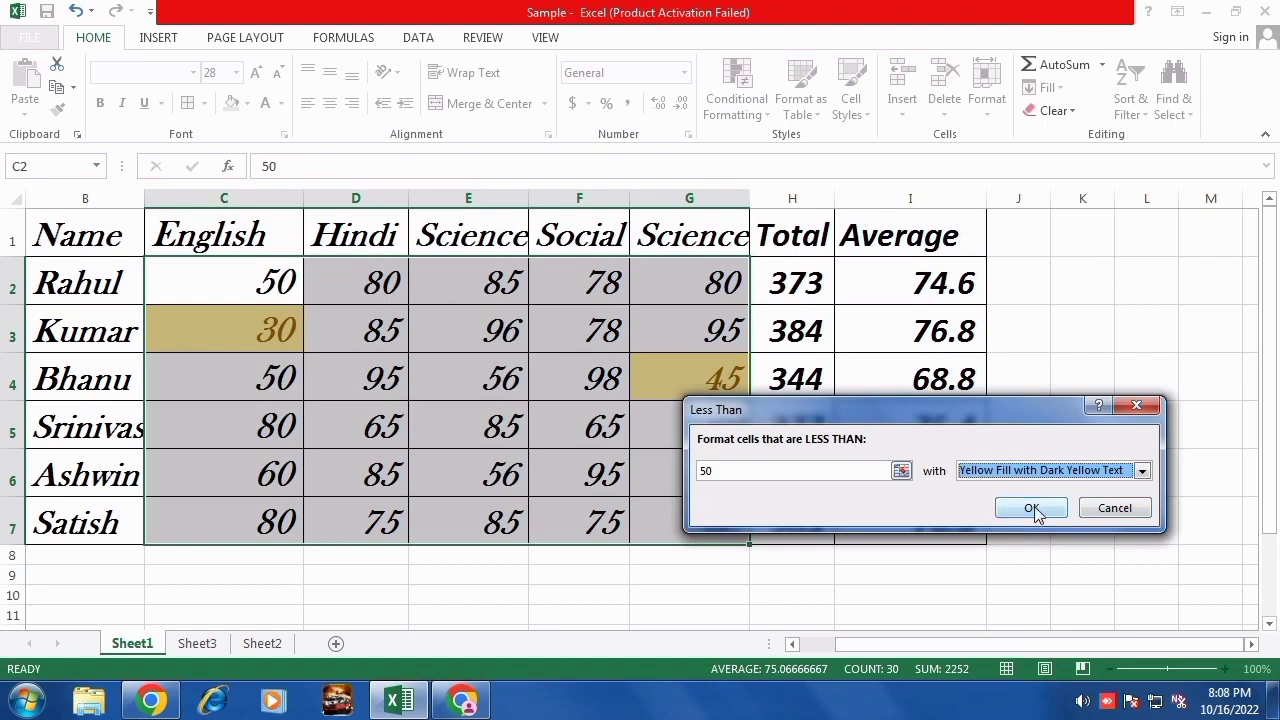
click(1033, 509)
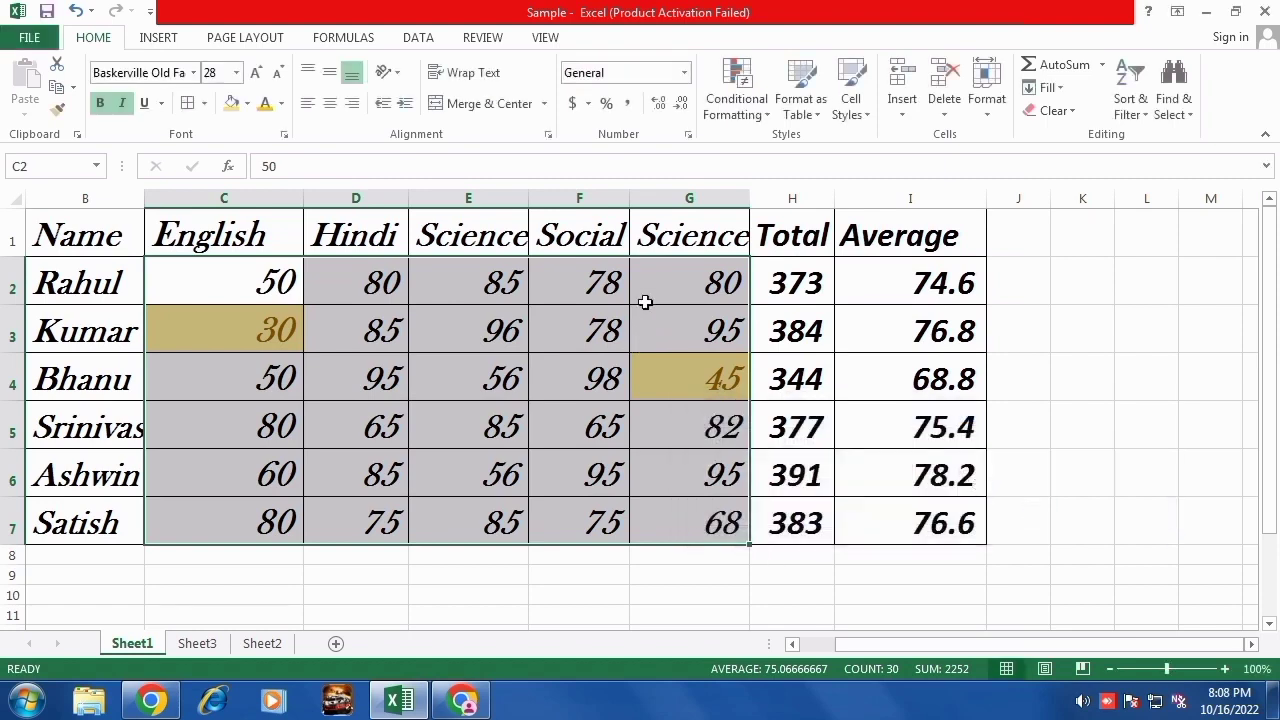
Clear the less-than conditional formatting rule from the selected marks C2:G7.
click(769, 118)
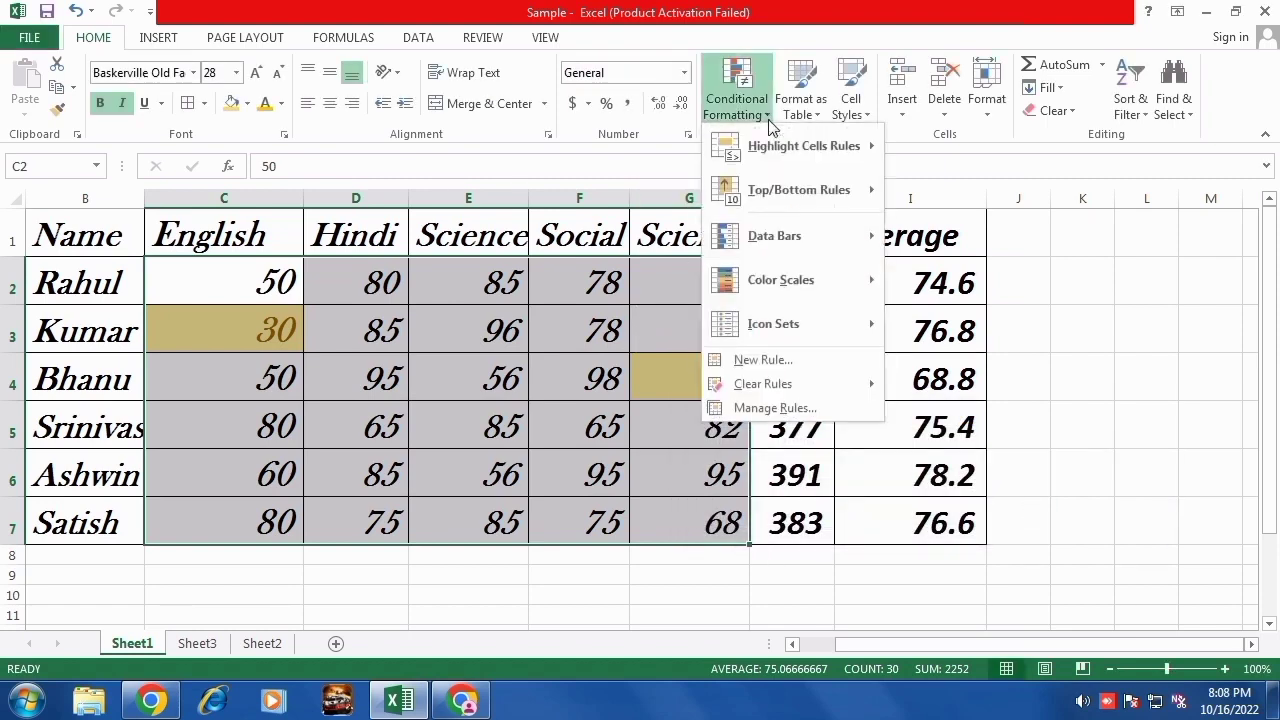
mouse_move(785, 383)
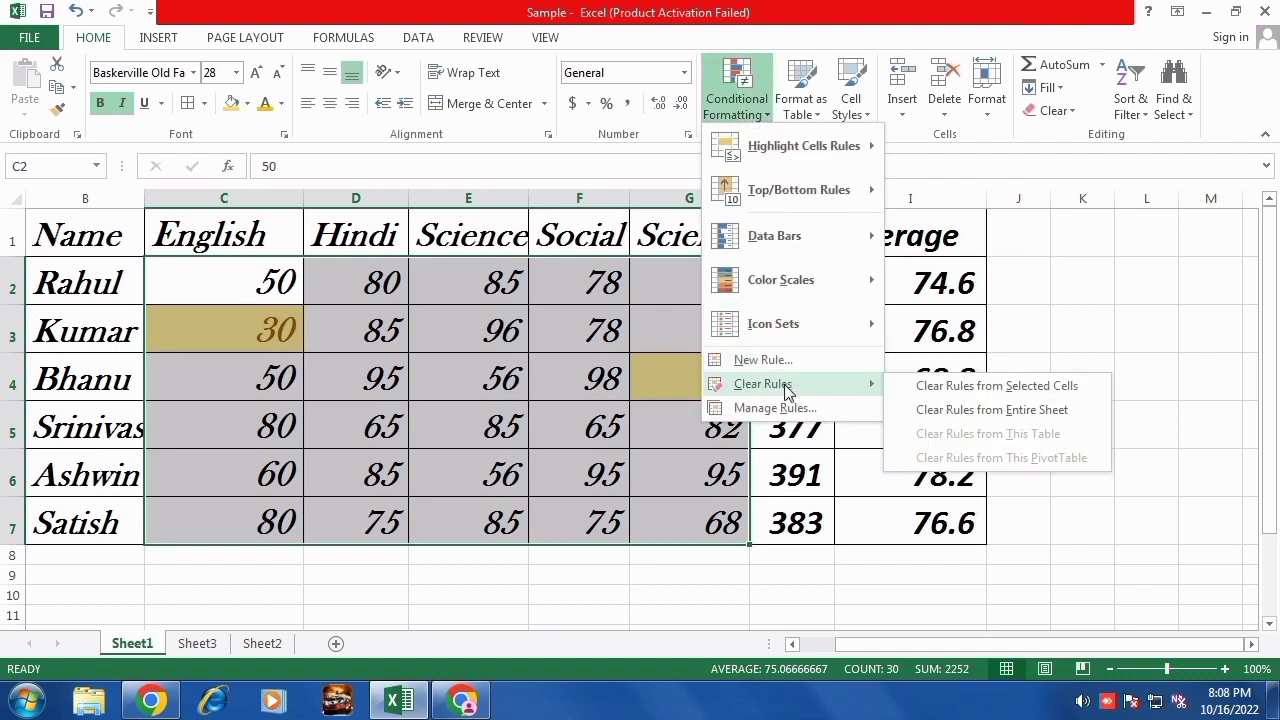
click(965, 395)
click(722, 297)
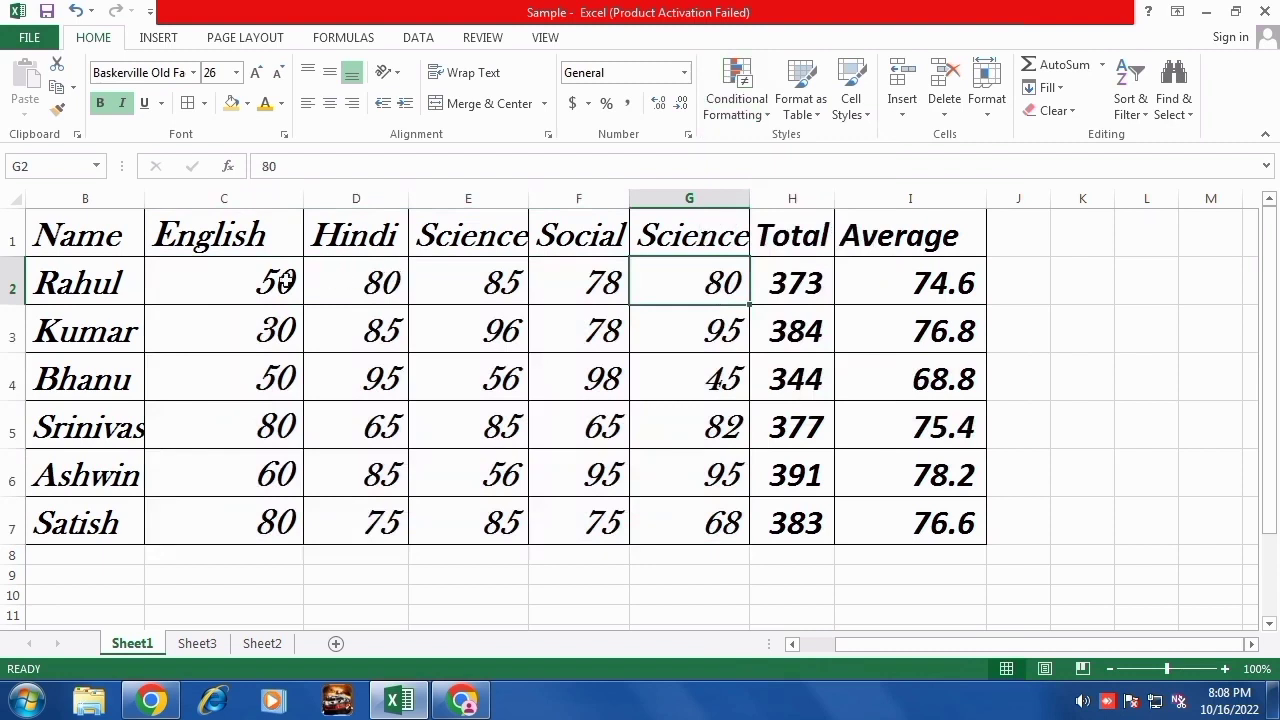
Highlight marks between 30 and 60 in C2:G7 using Light Red Fill with Dark Red Text.
mouse_move(285, 282)
mouse_down()
mouse_move(717, 331)
mouse_move(742, 522)
mouse_up()
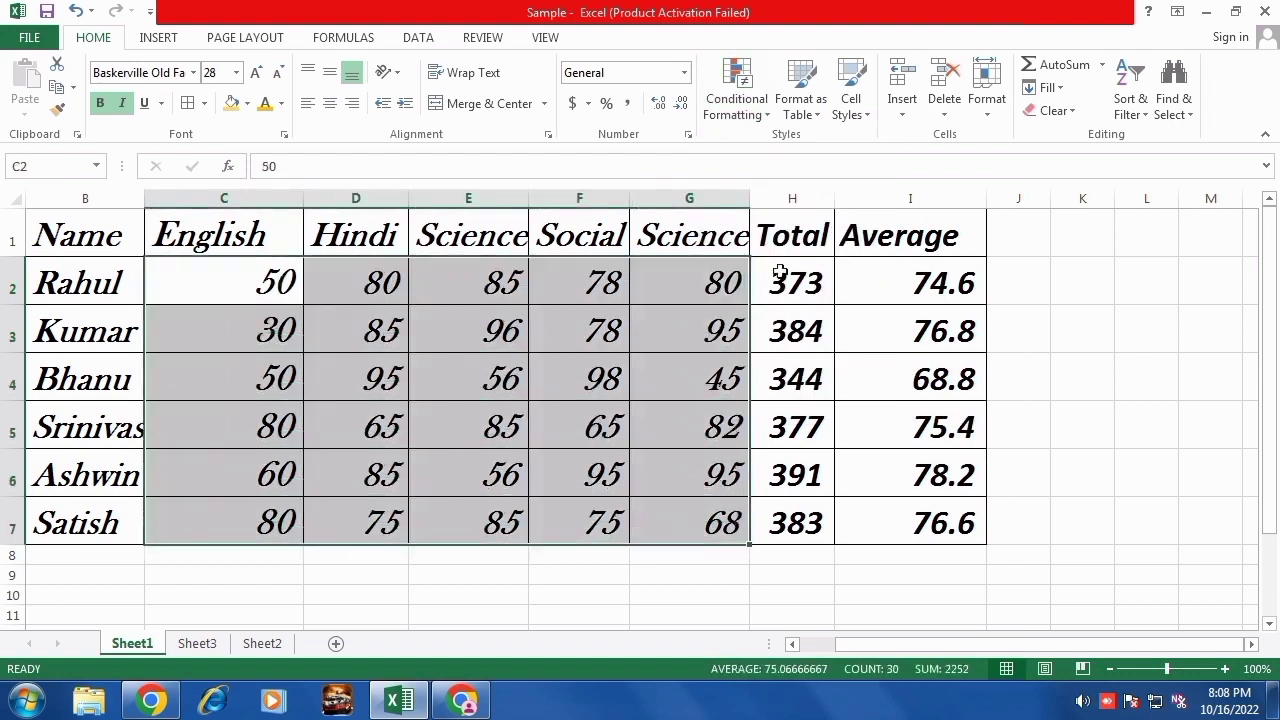
click(760, 120)
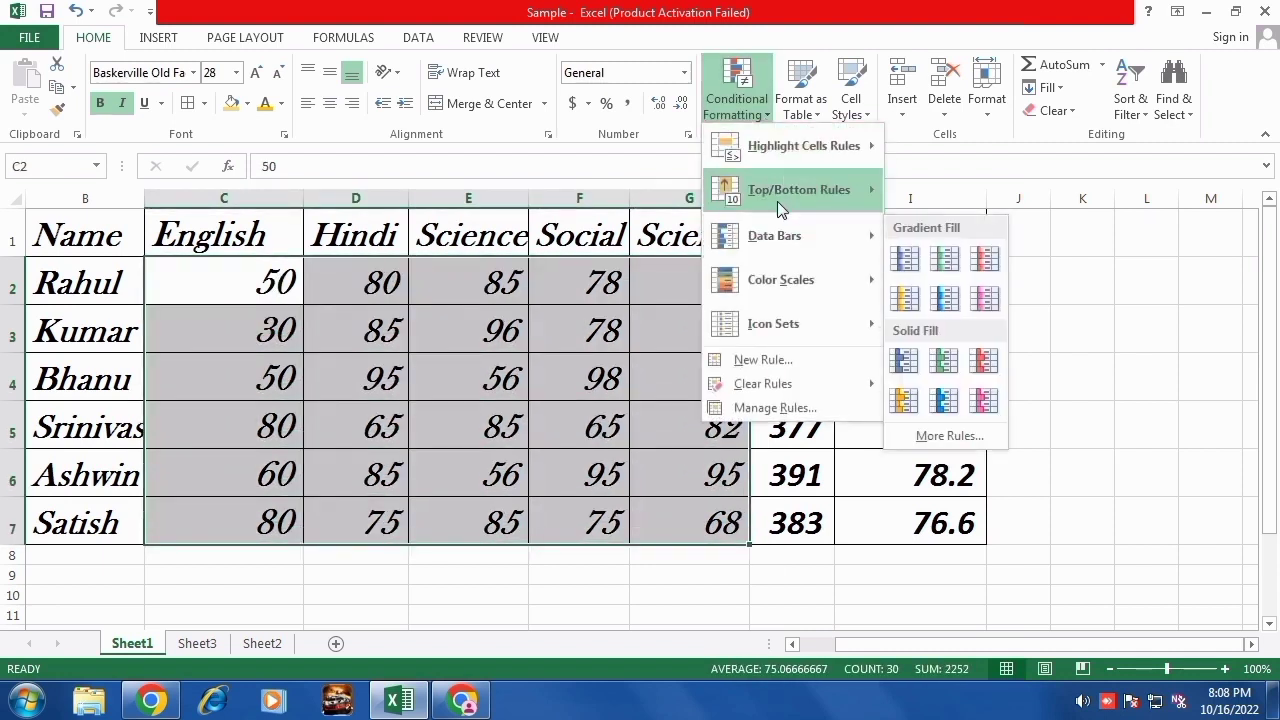
mouse_move(812, 146)
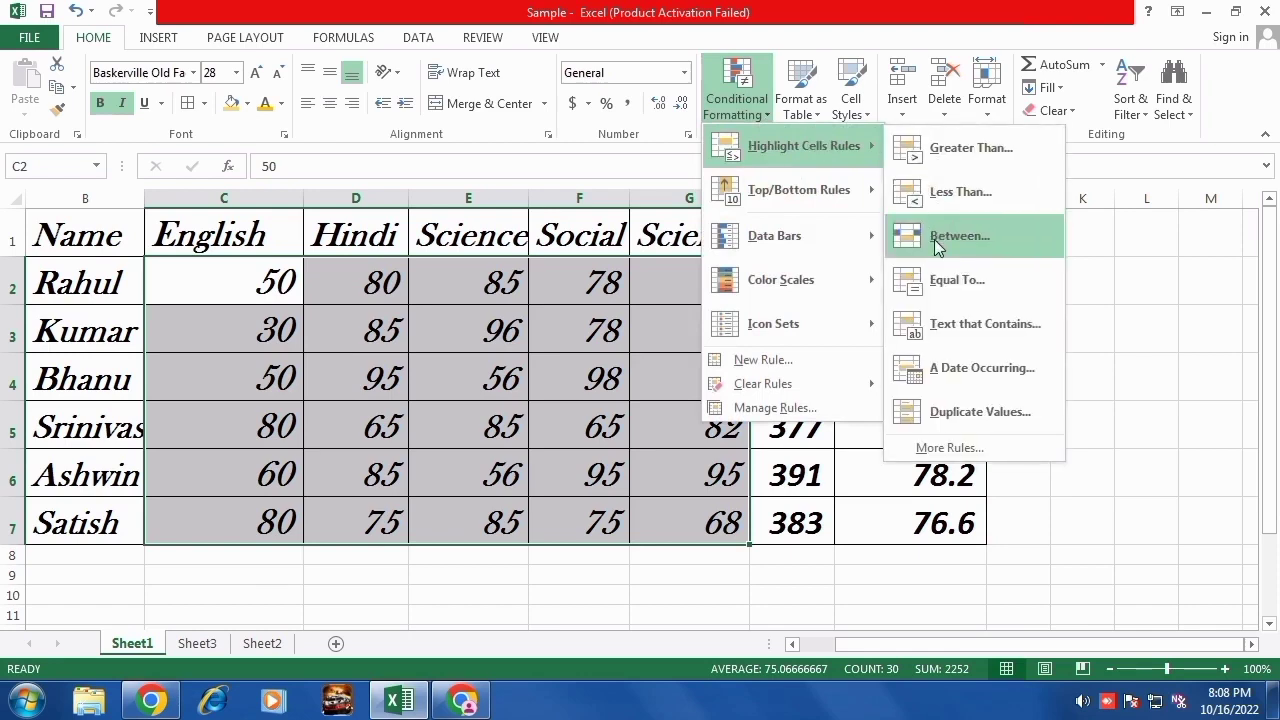
click(934, 239)
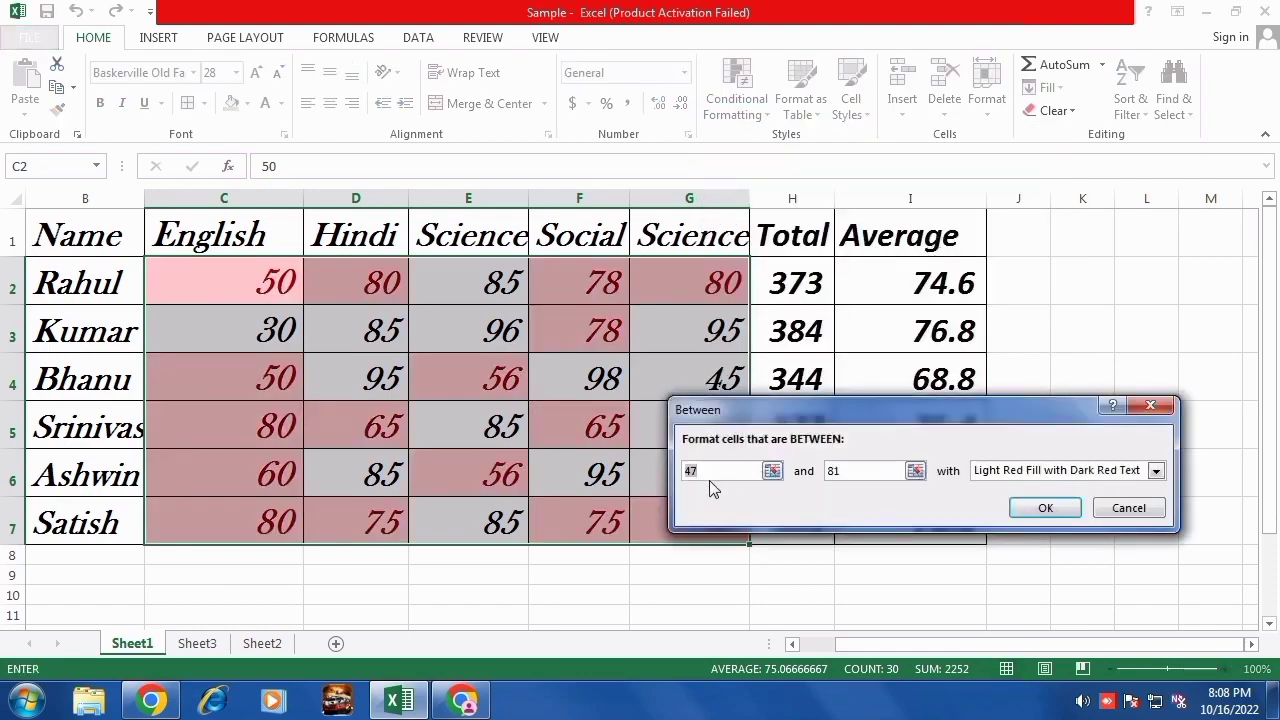
text(30)
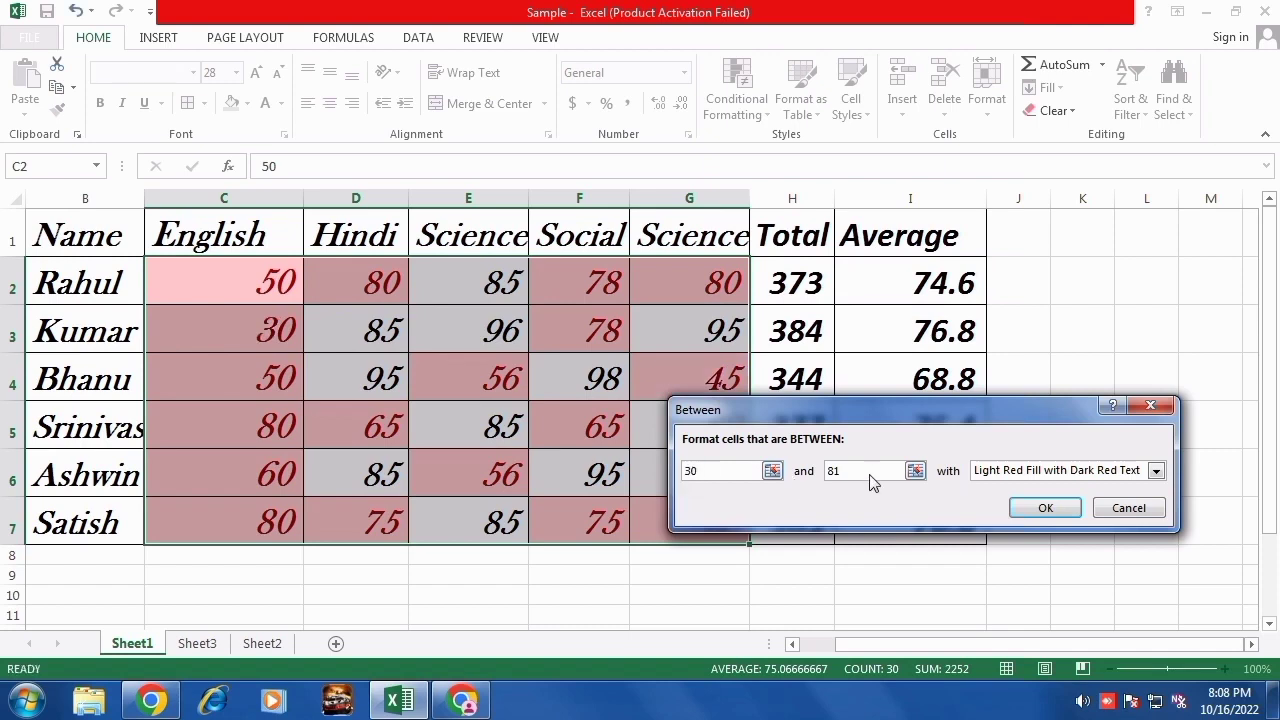
drag(869, 471, 822, 471)
text(60)
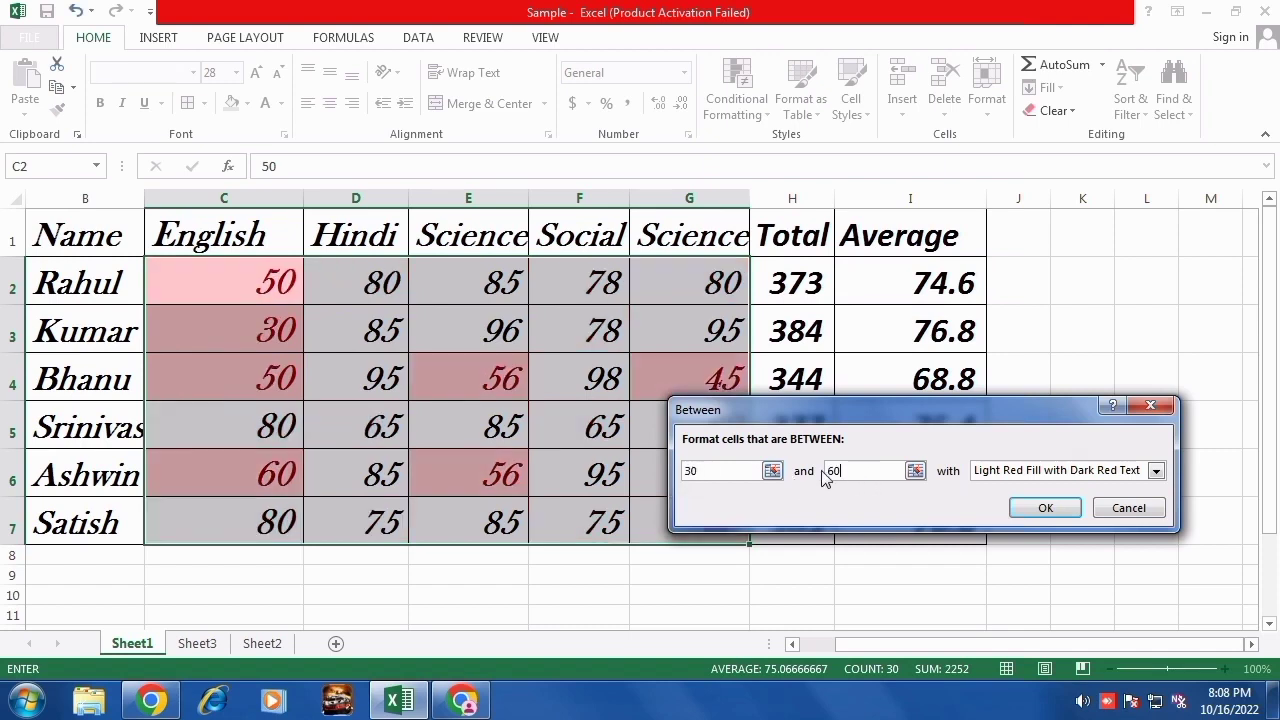
click(1045, 508)
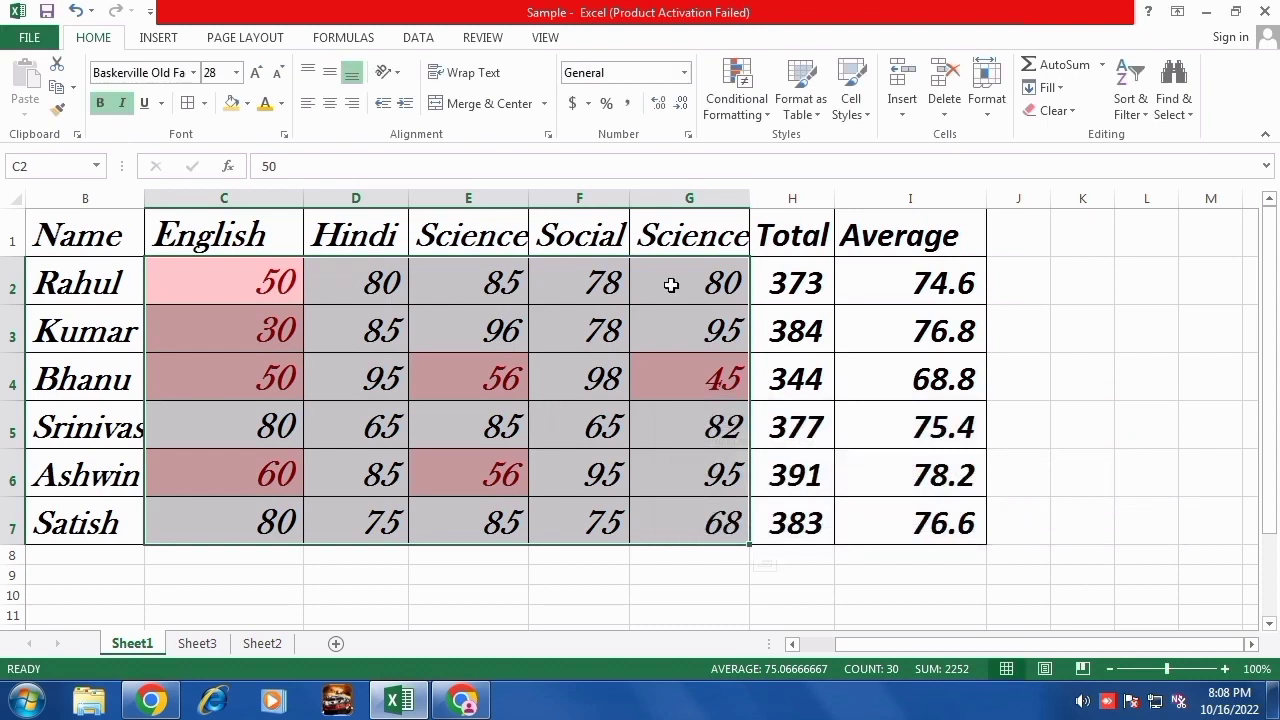
click(768, 119)
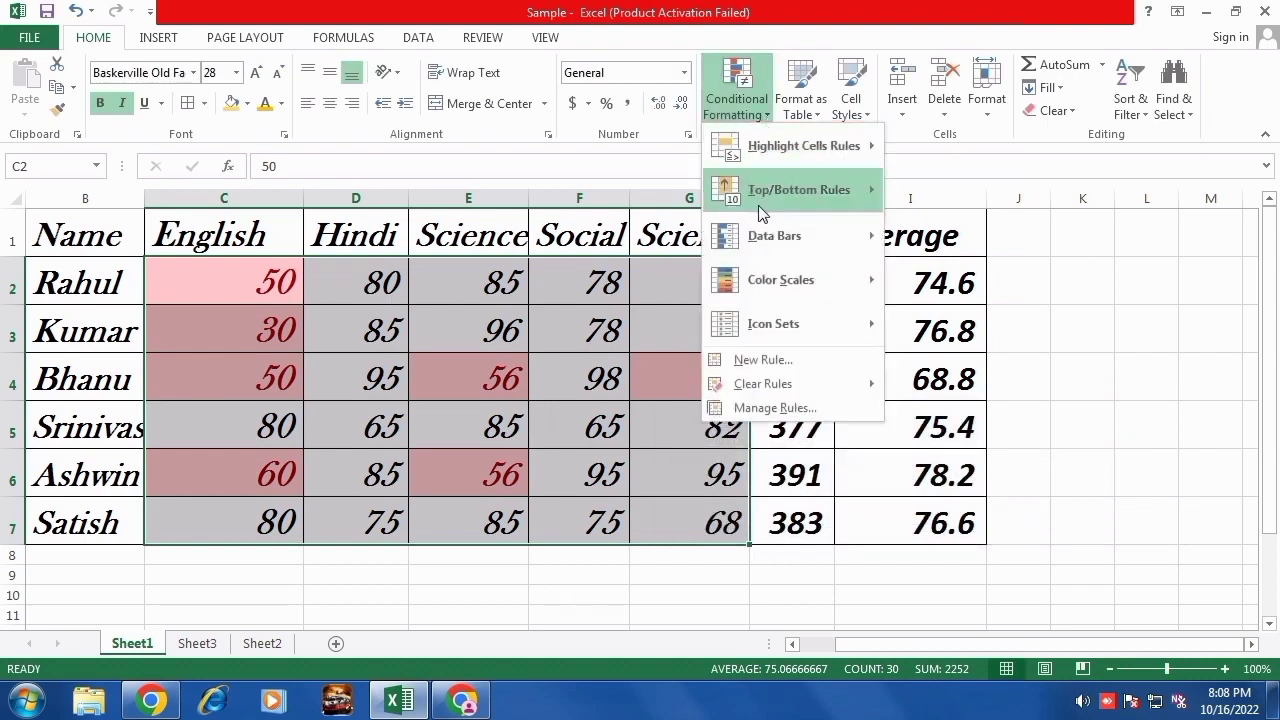
mouse_move(843, 156)
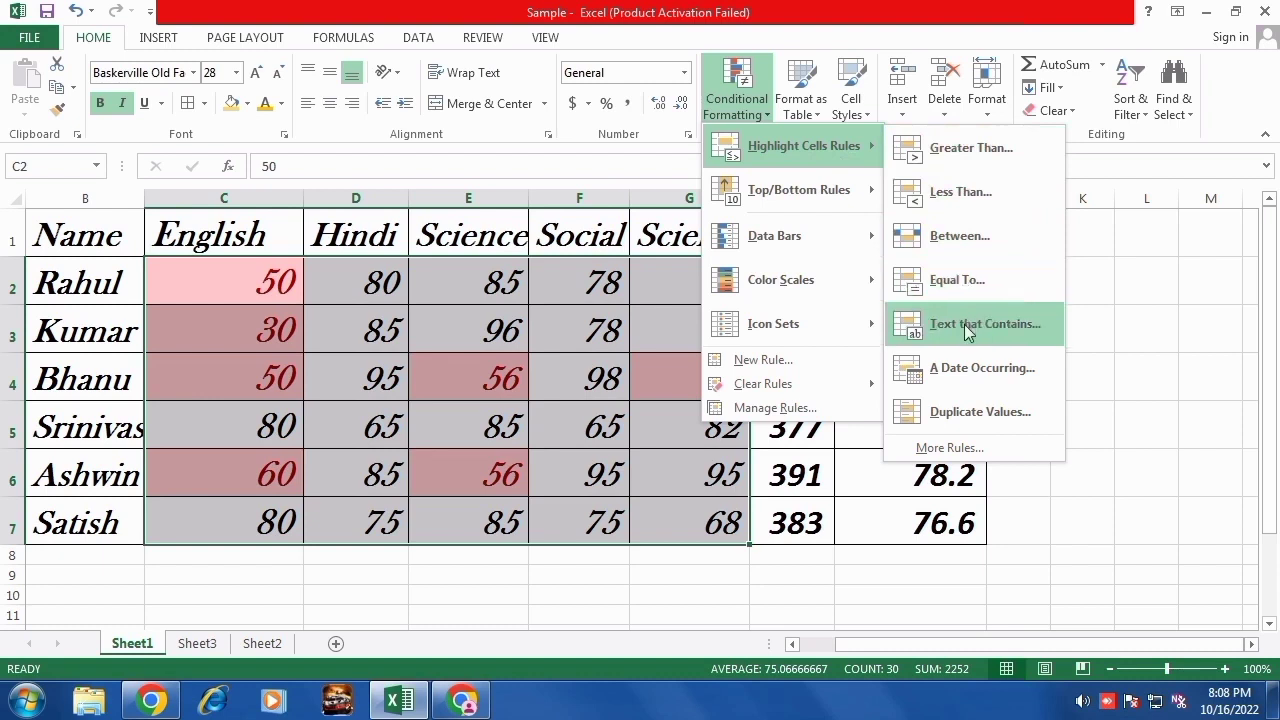
click(1100, 343)
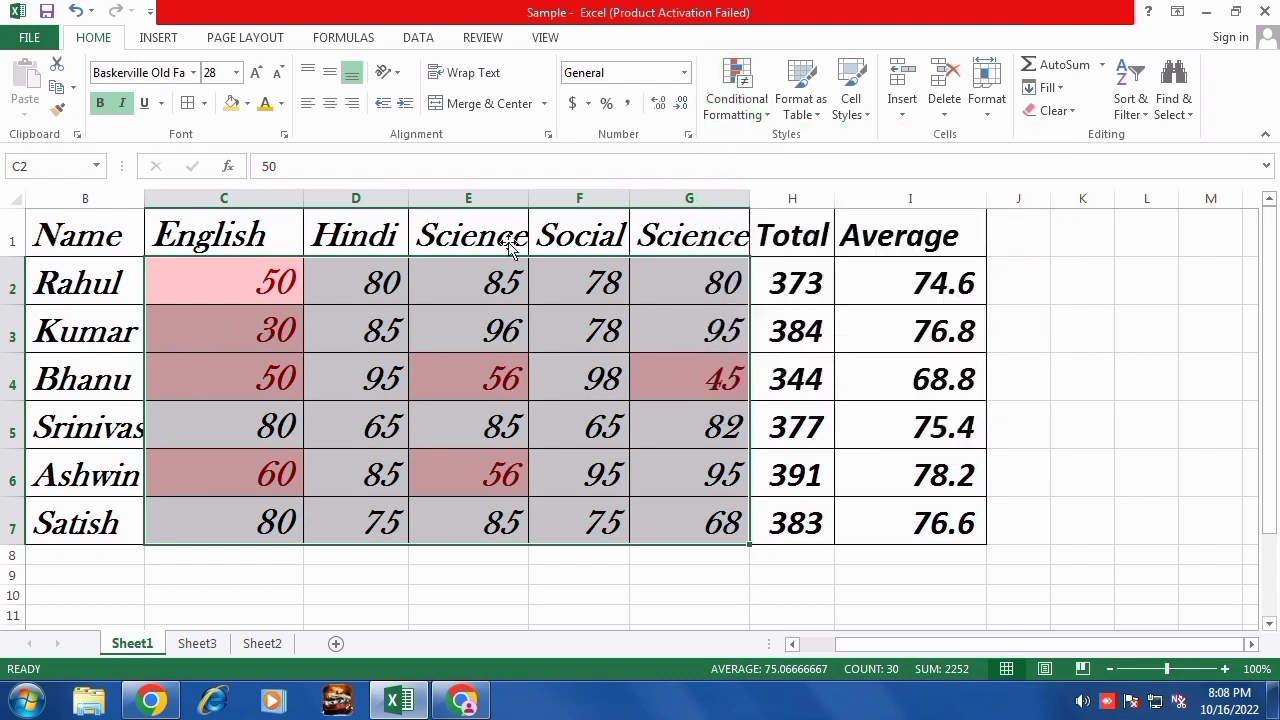
Clear the between-values conditional formatting rule from the selected marks C2:G7.
click(737, 95)
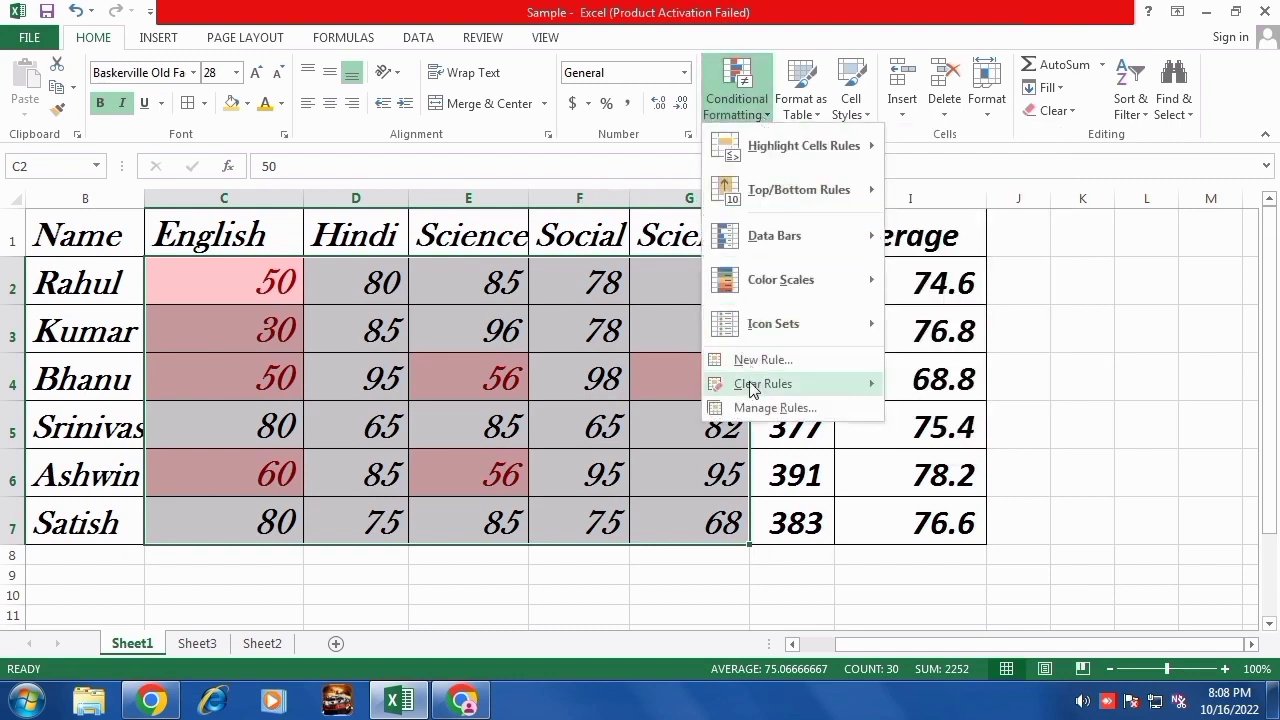
mouse_move(752, 388)
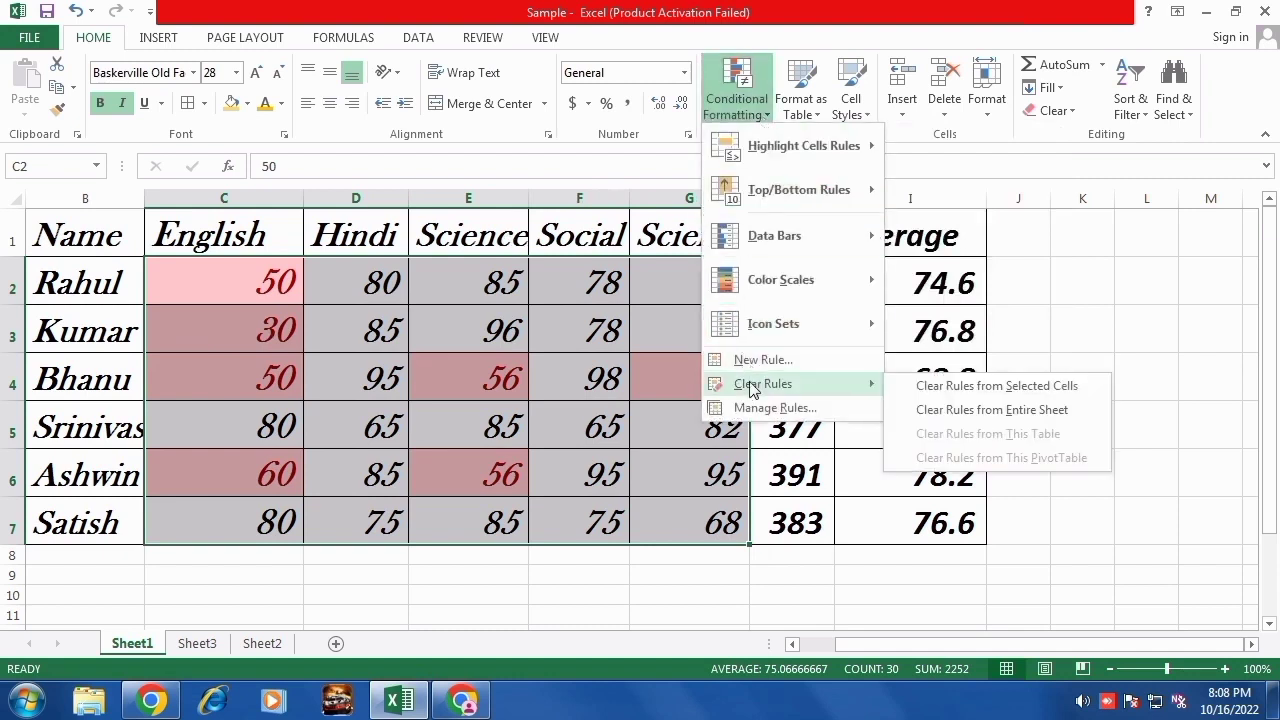
click(925, 390)
drag(657, 403, 640, 393)
Preview a Text That Contains rule on B1:I7 with the letters i, s and n, and cancel it.
drag(71, 243, 858, 503)
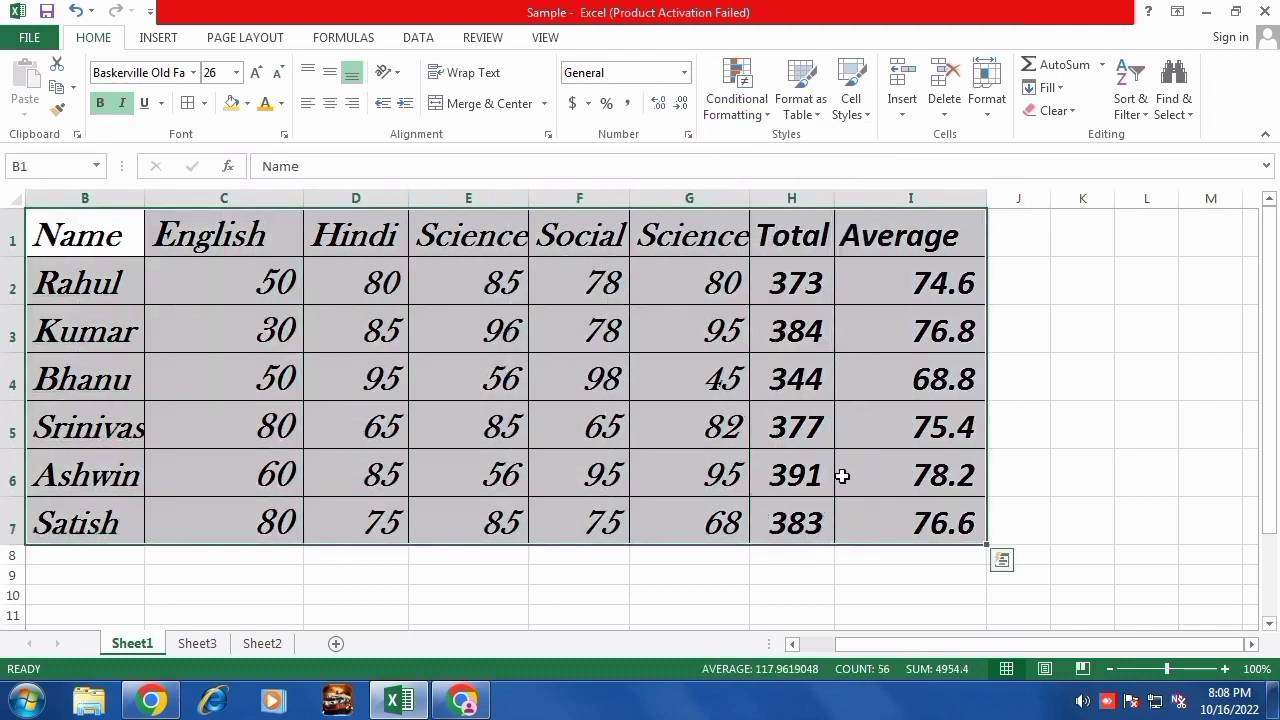
click(771, 120)
mouse_move(800, 155)
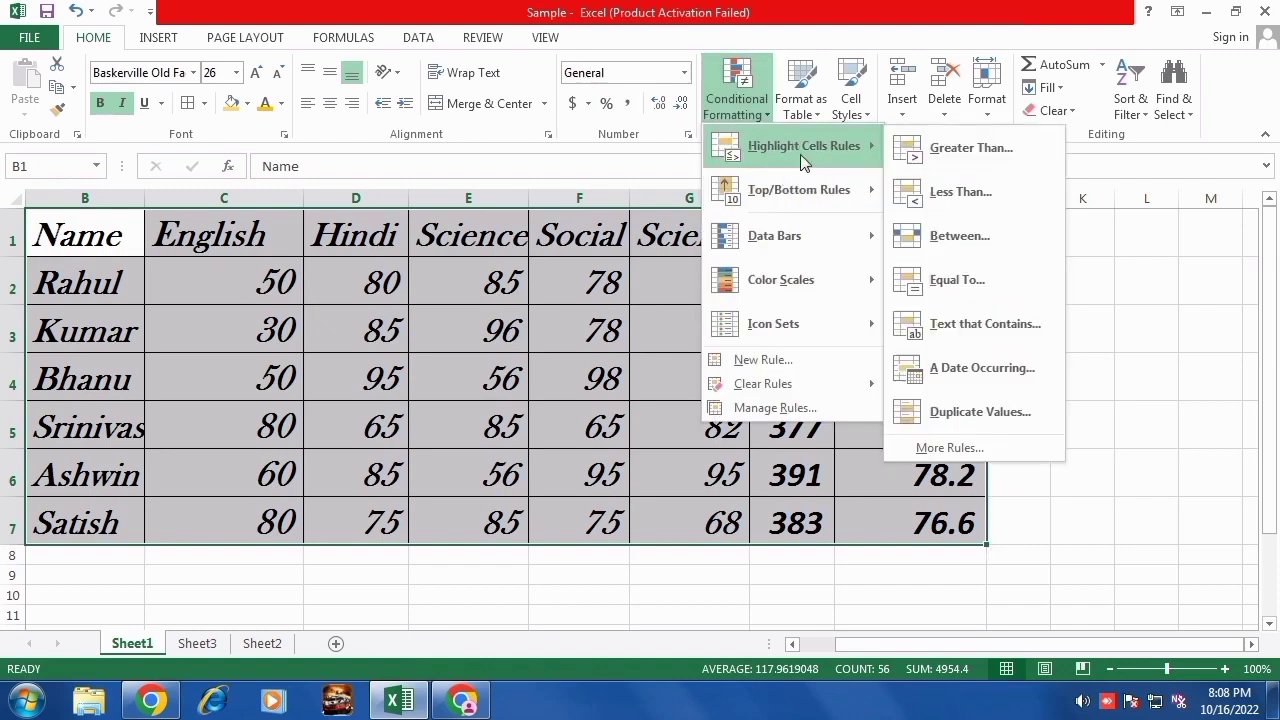
click(968, 329)
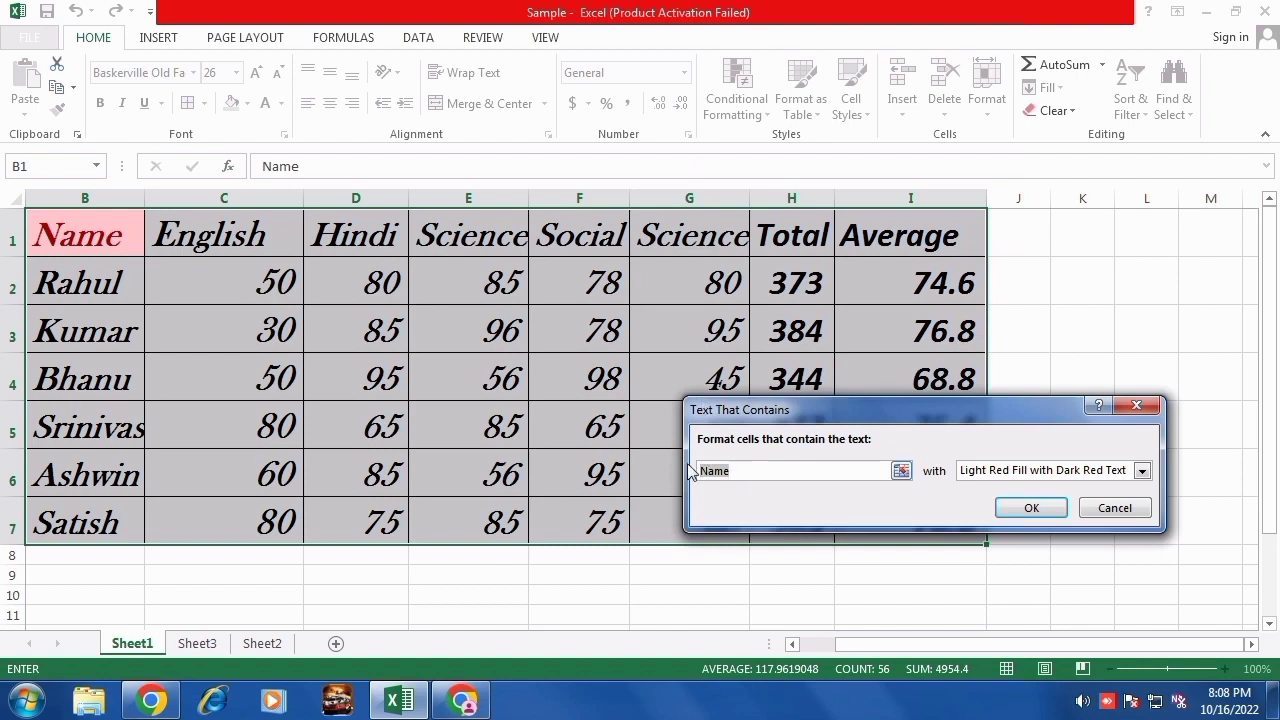
text(i)
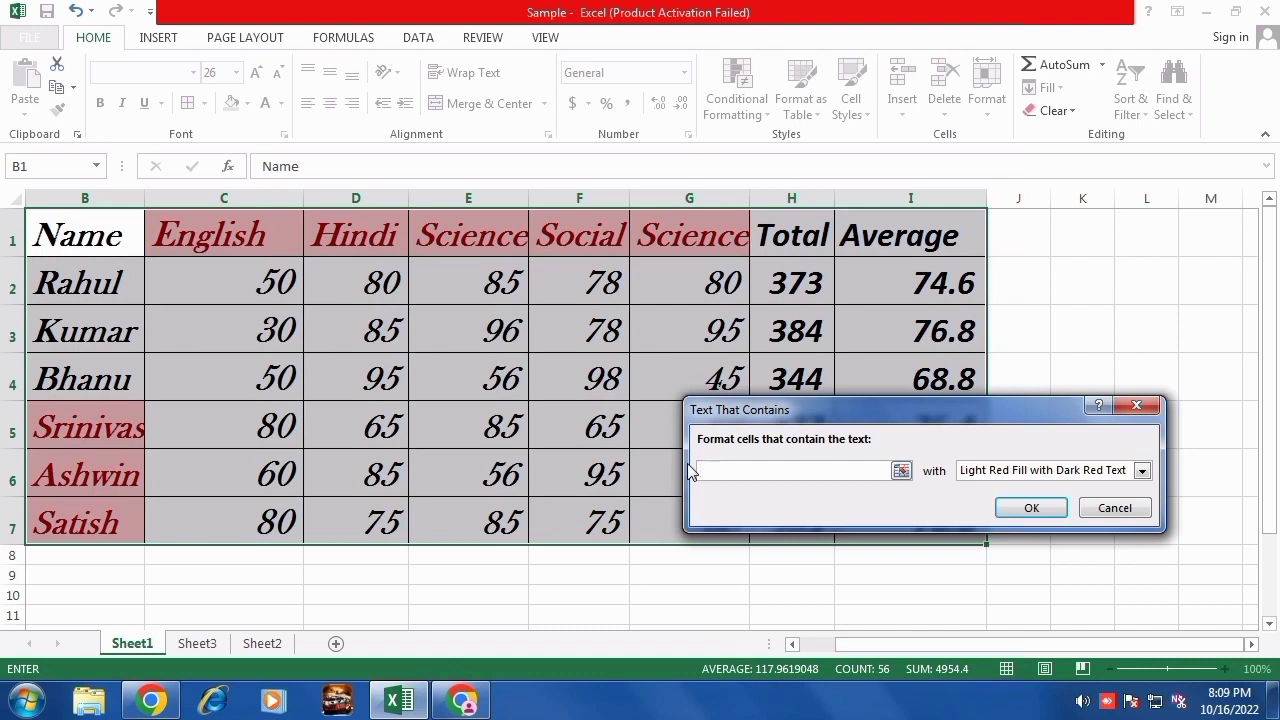
text(s)
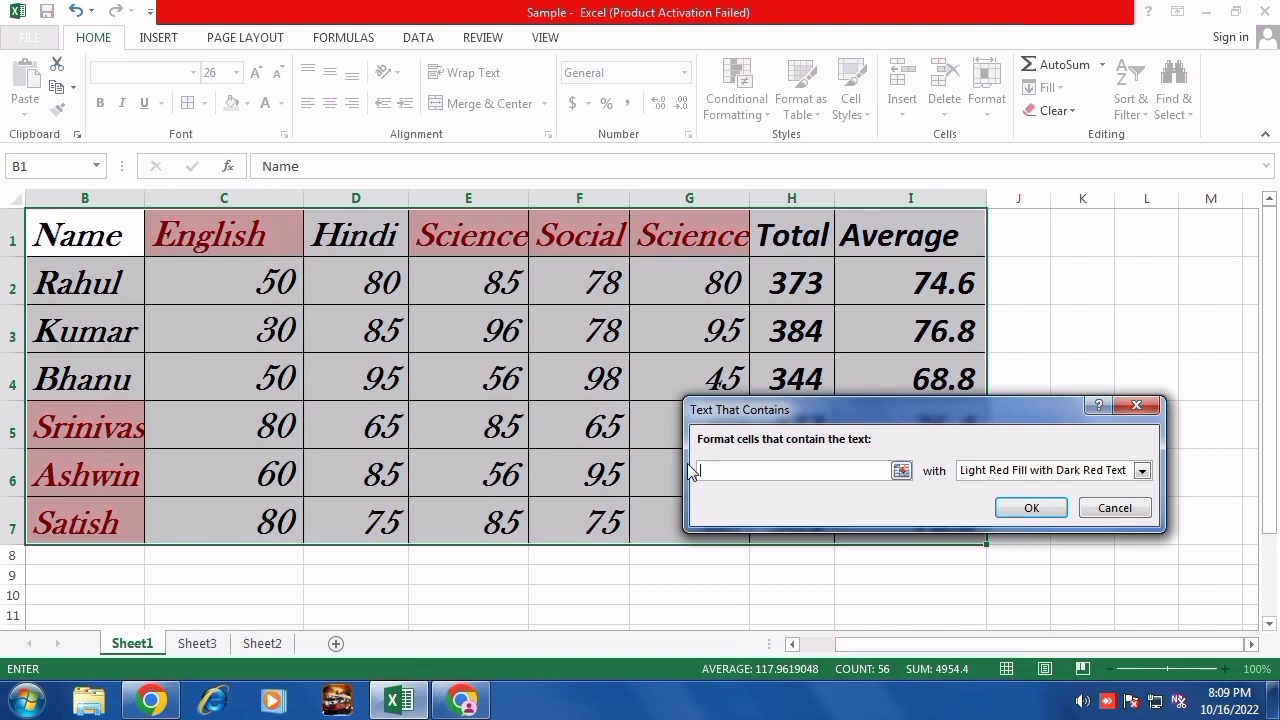
text(n)
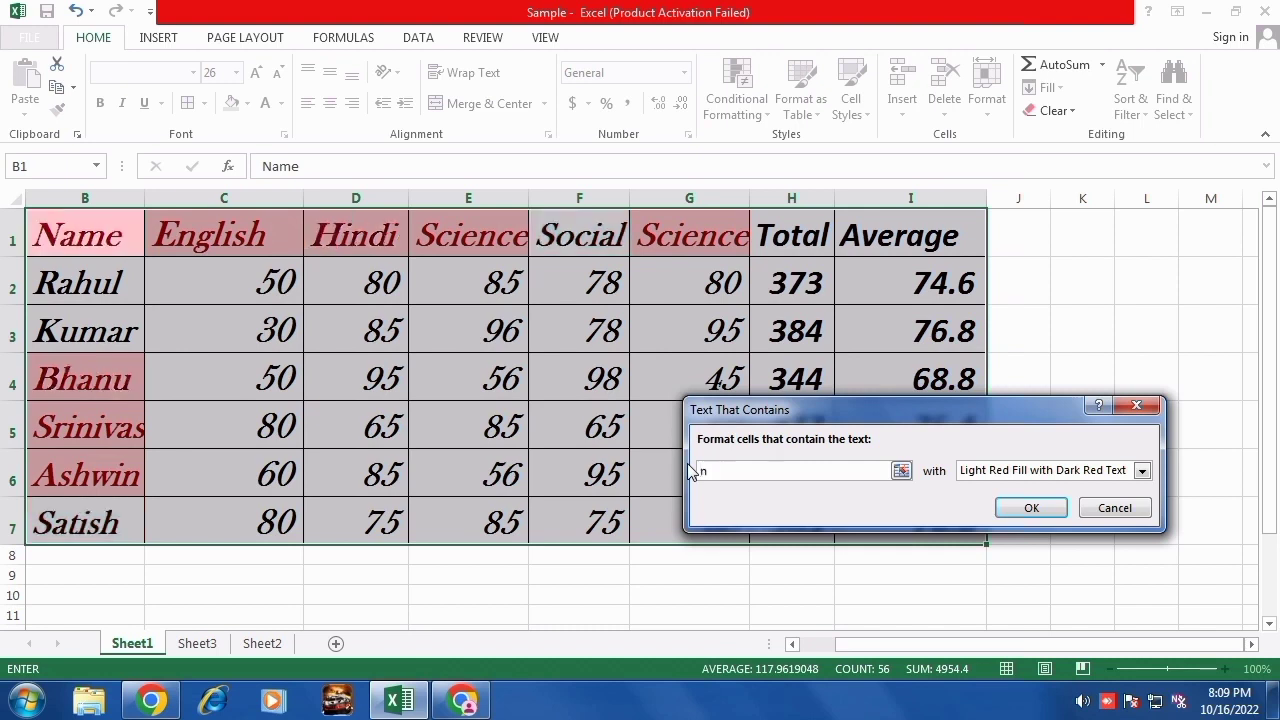
key(BackSpace)
click(1117, 508)
click(661, 357)
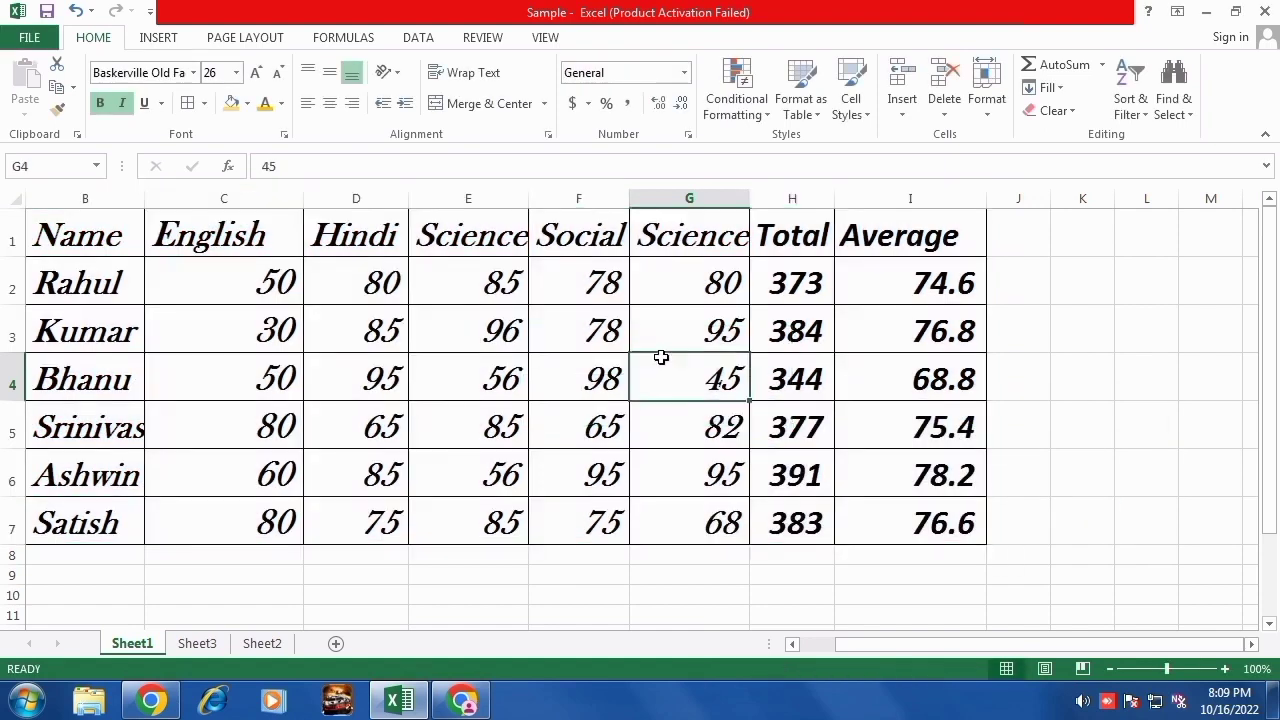
click(766, 120)
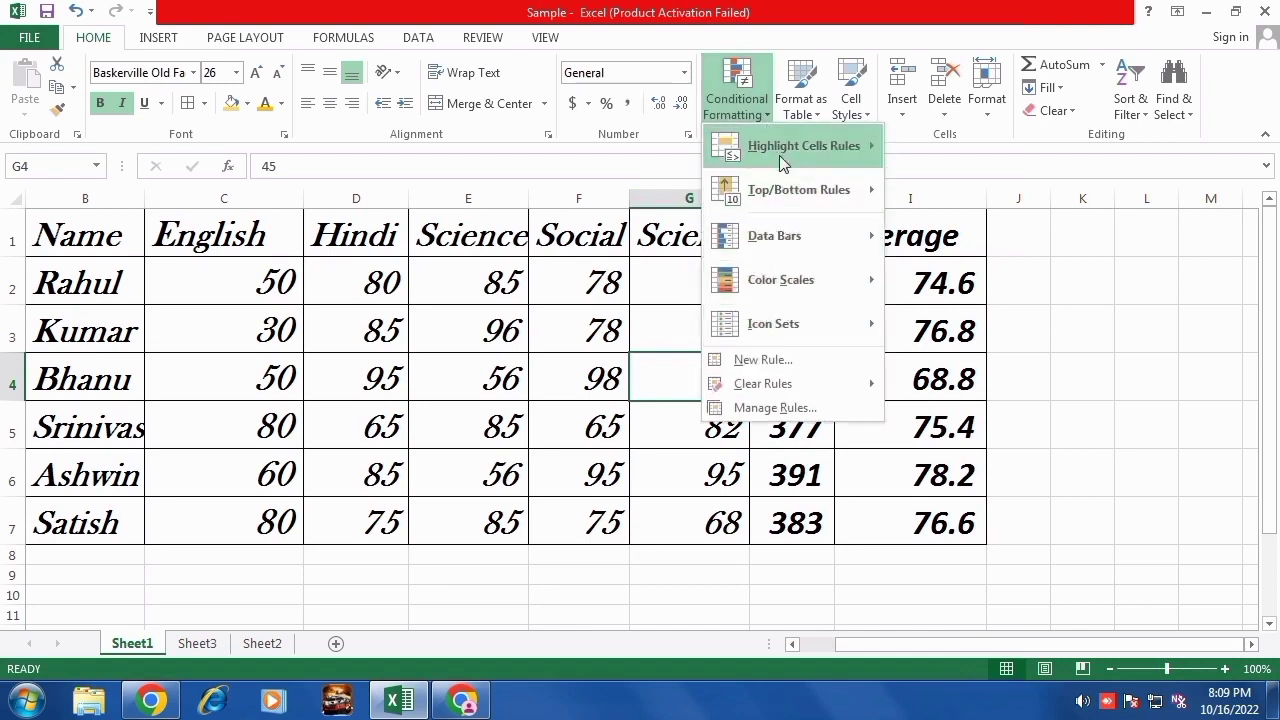
mouse_move(785, 150)
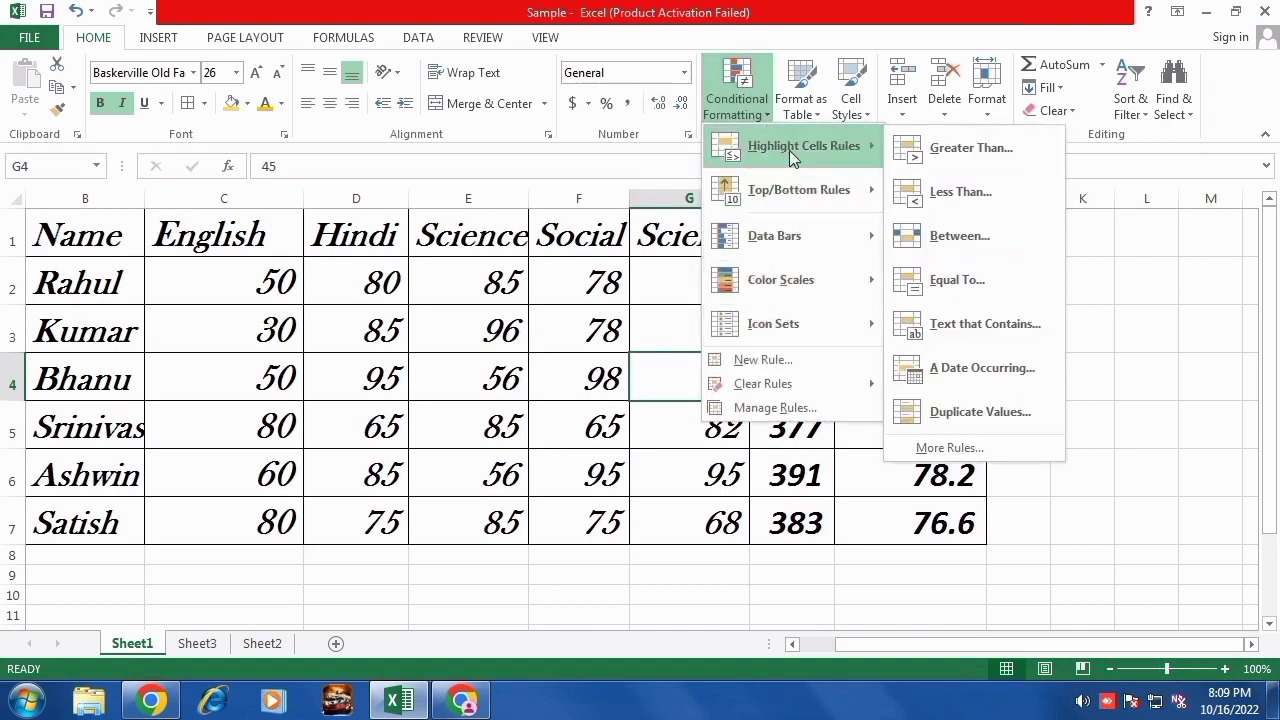
click(986, 414)
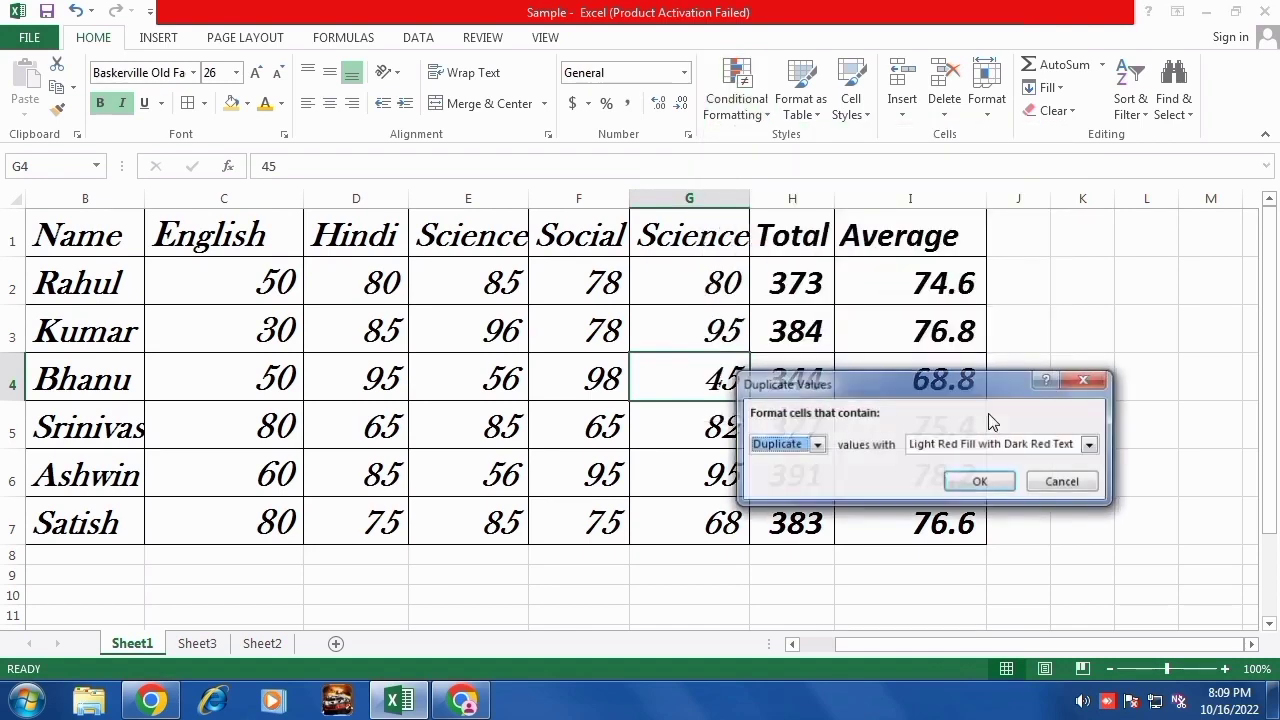
click(1090, 380)
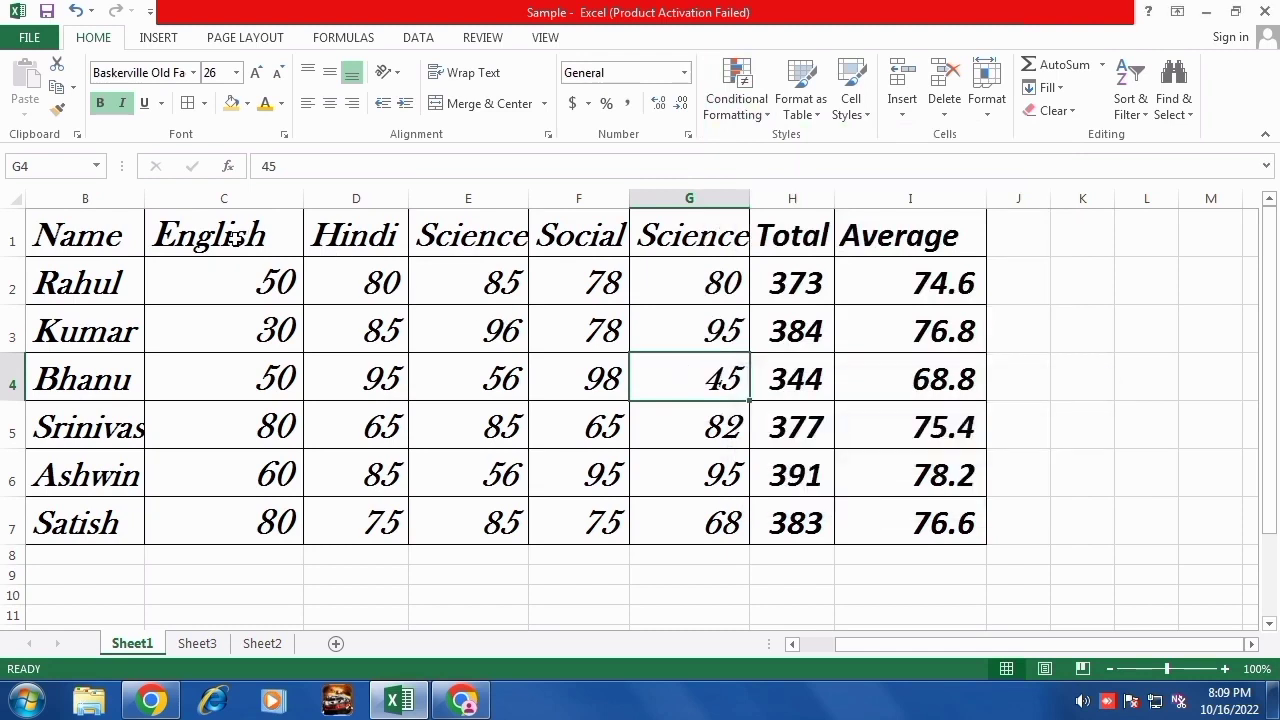
Highlight the unique values among the marks in C2:G7 using Light Red Fill with Dark Red Text.
drag(254, 278, 733, 522)
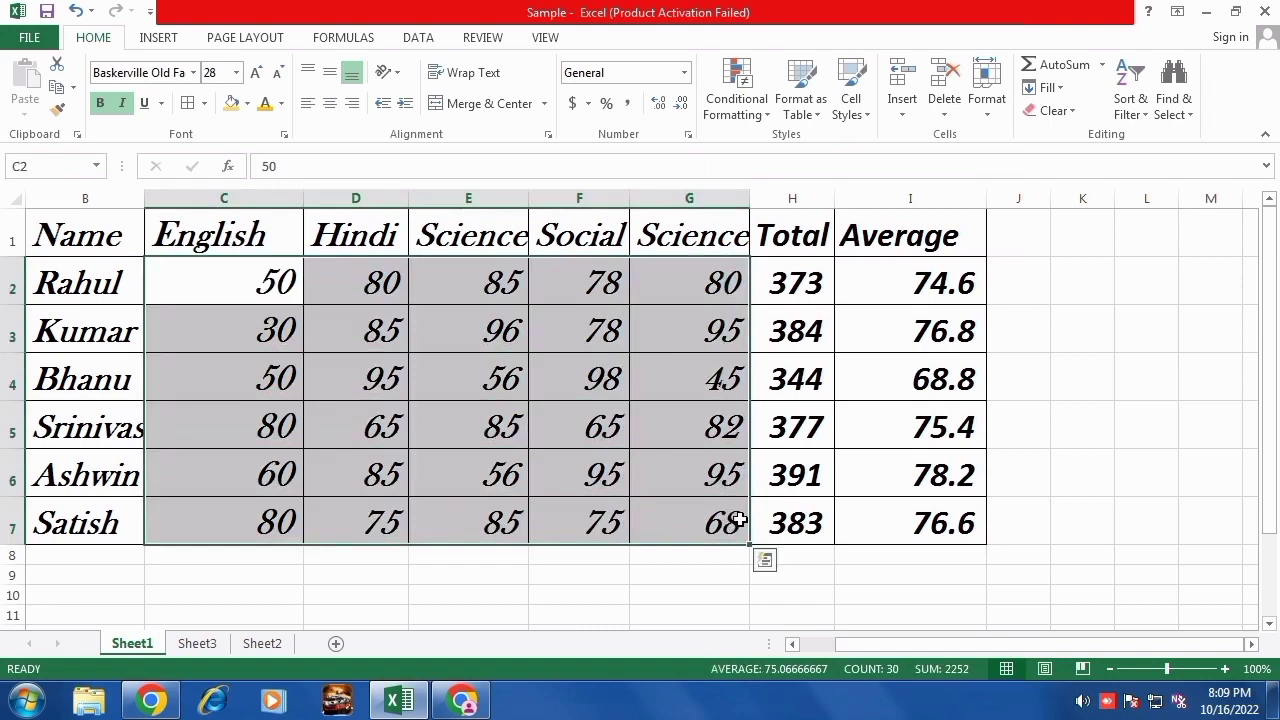
click(736, 100)
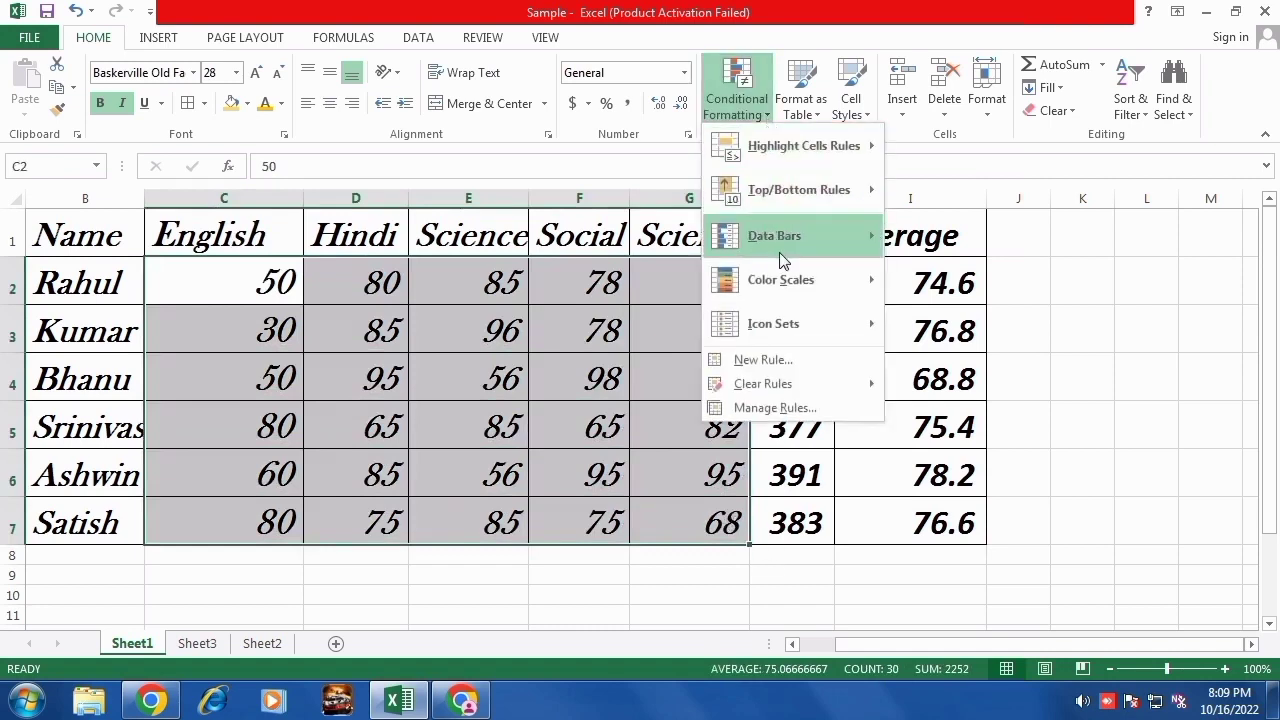
mouse_move(806, 154)
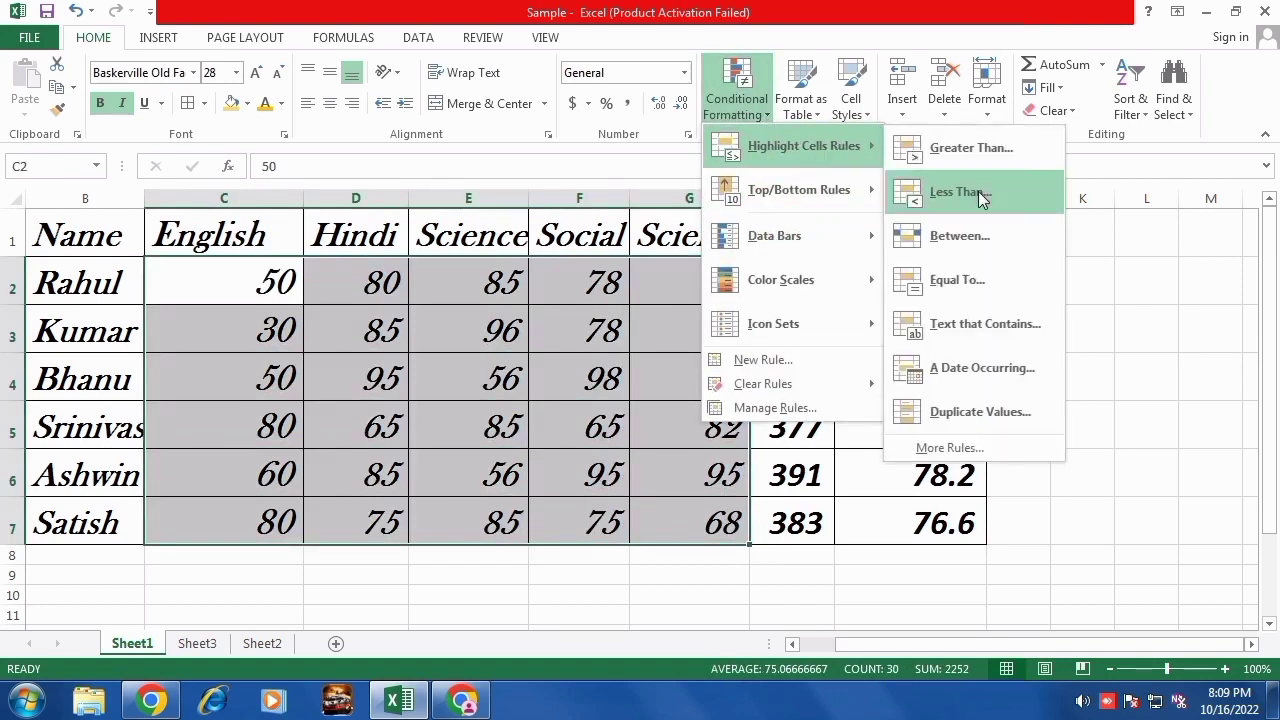
click(986, 412)
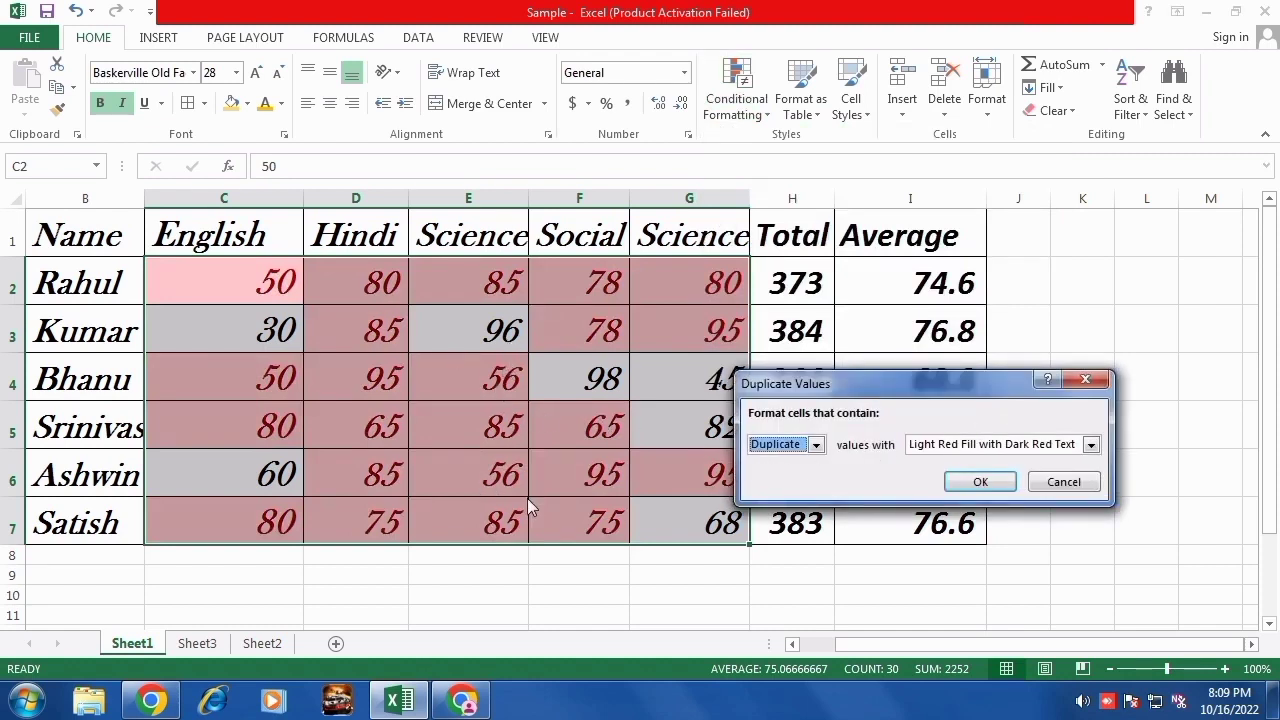
click(816, 445)
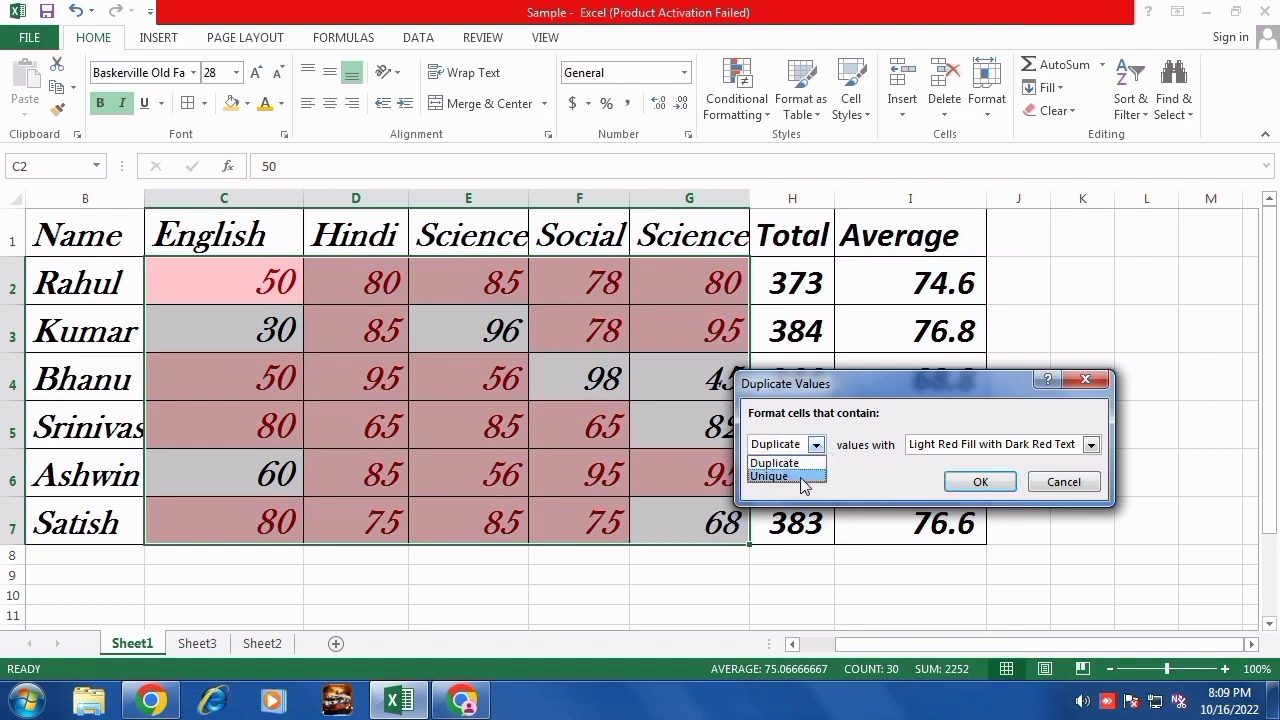
click(800, 476)
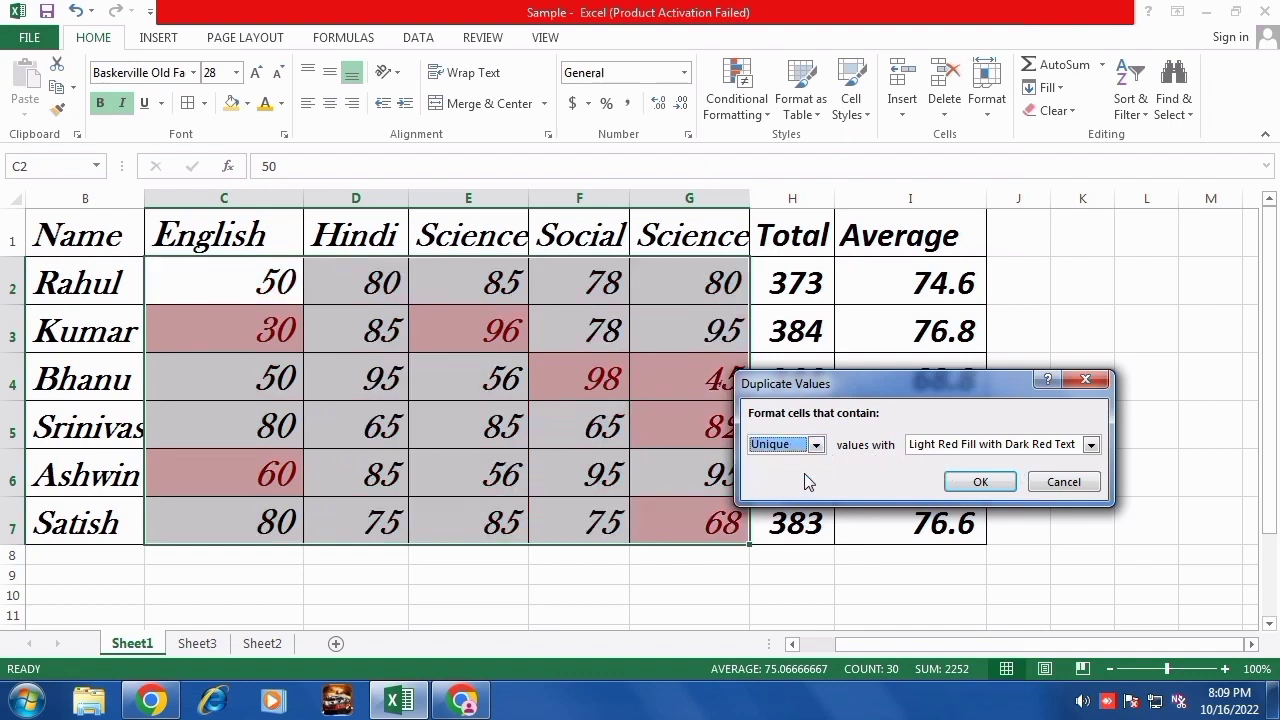
click(816, 445)
click(798, 464)
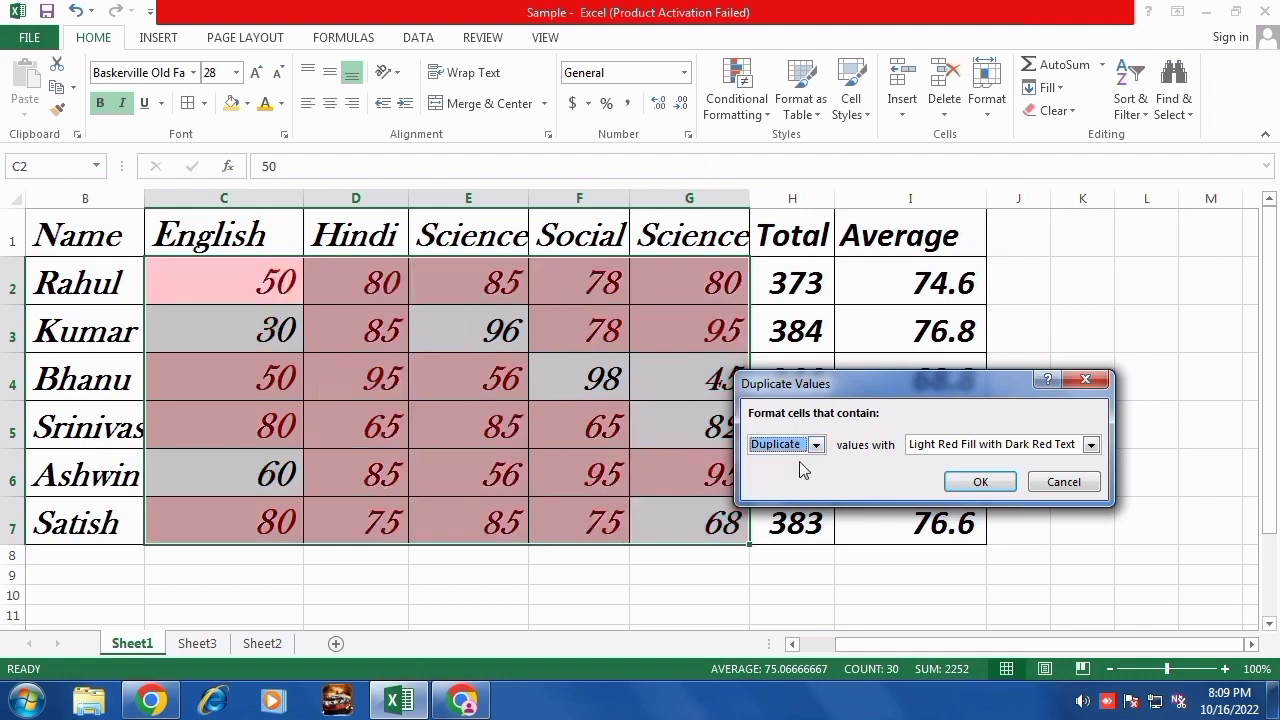
click(816, 448)
click(802, 476)
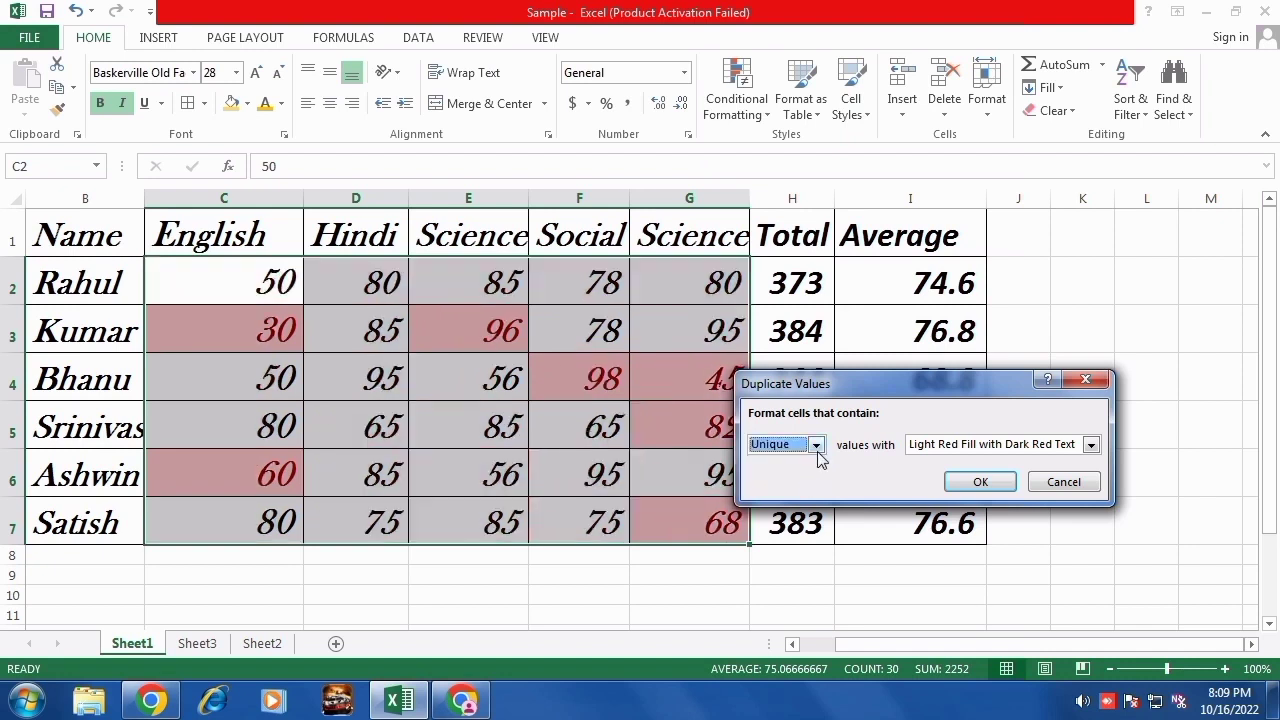
click(975, 481)
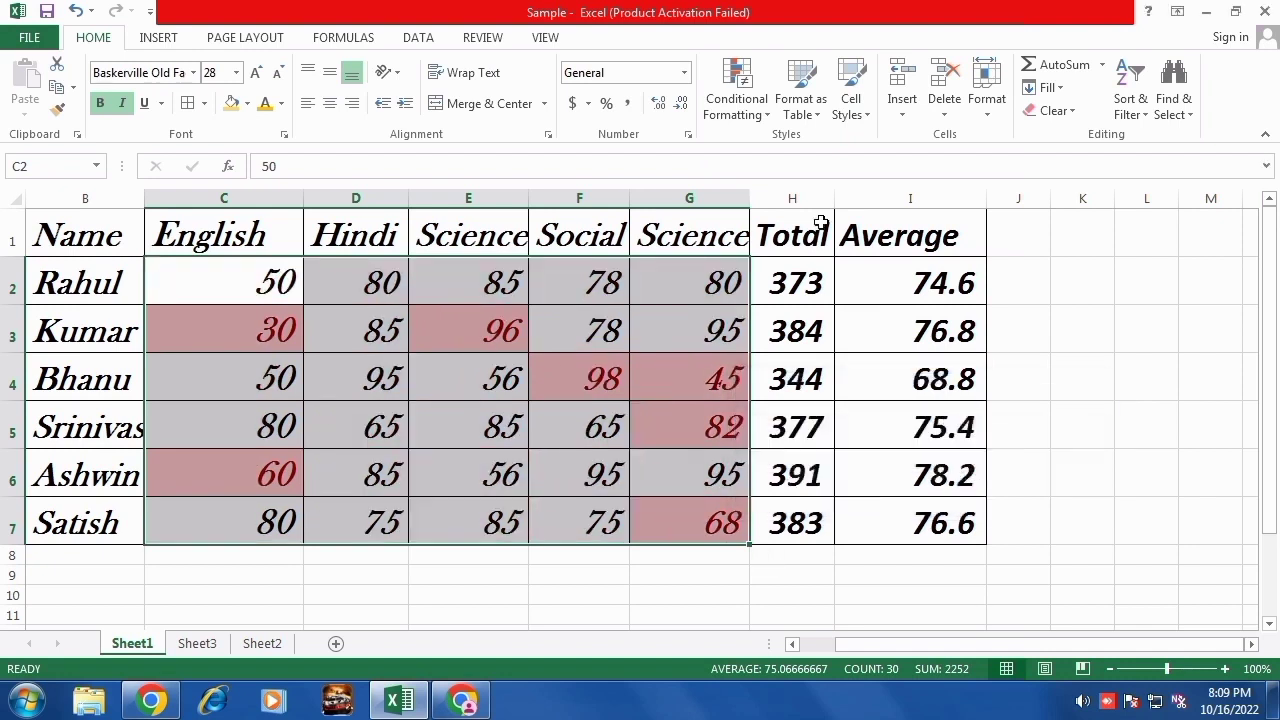
Preview a Top 10 Items rule on the marks in C2:G7 without applying it.
click(762, 114)
mouse_move(781, 158)
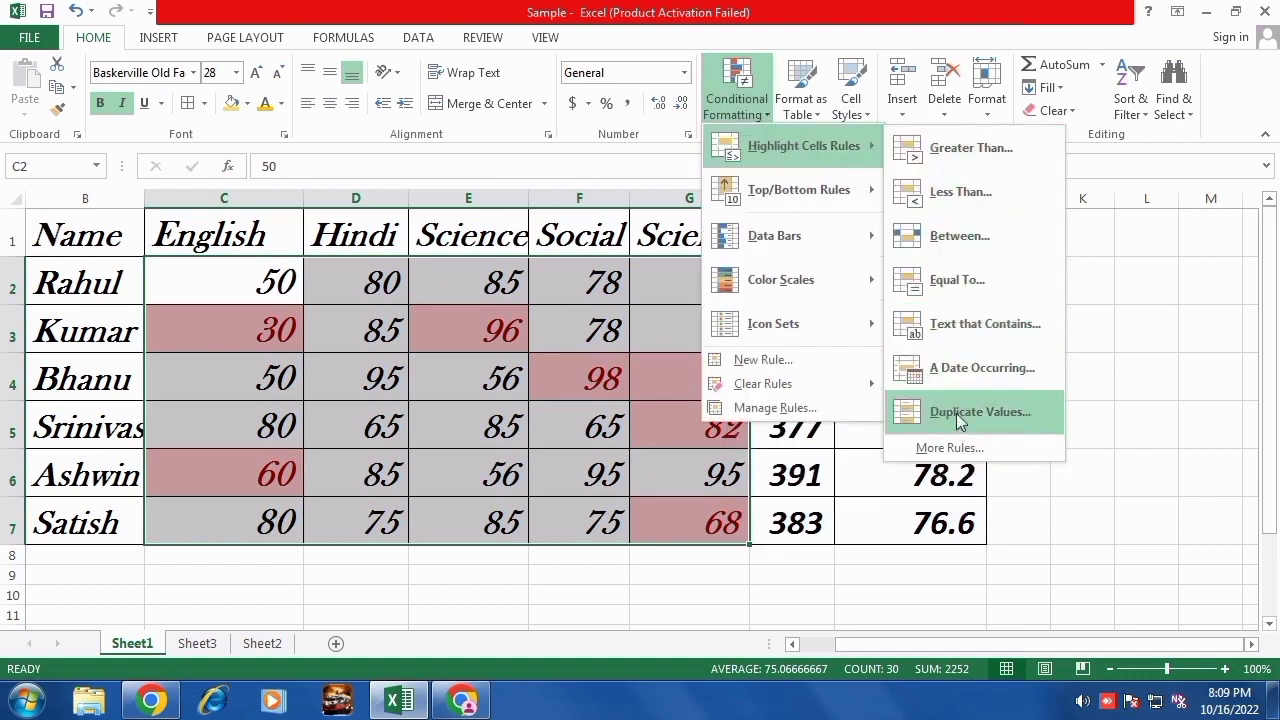
mouse_move(787, 195)
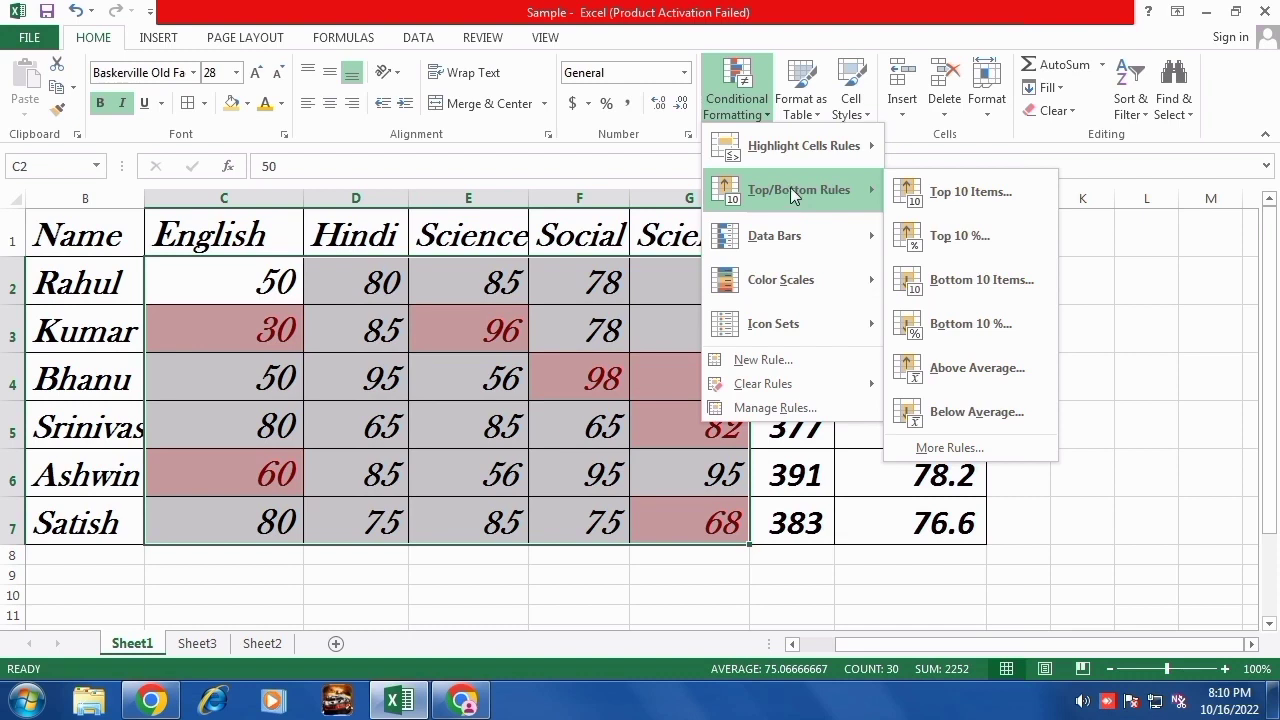
click(952, 200)
drag(920, 377, 1055, 320)
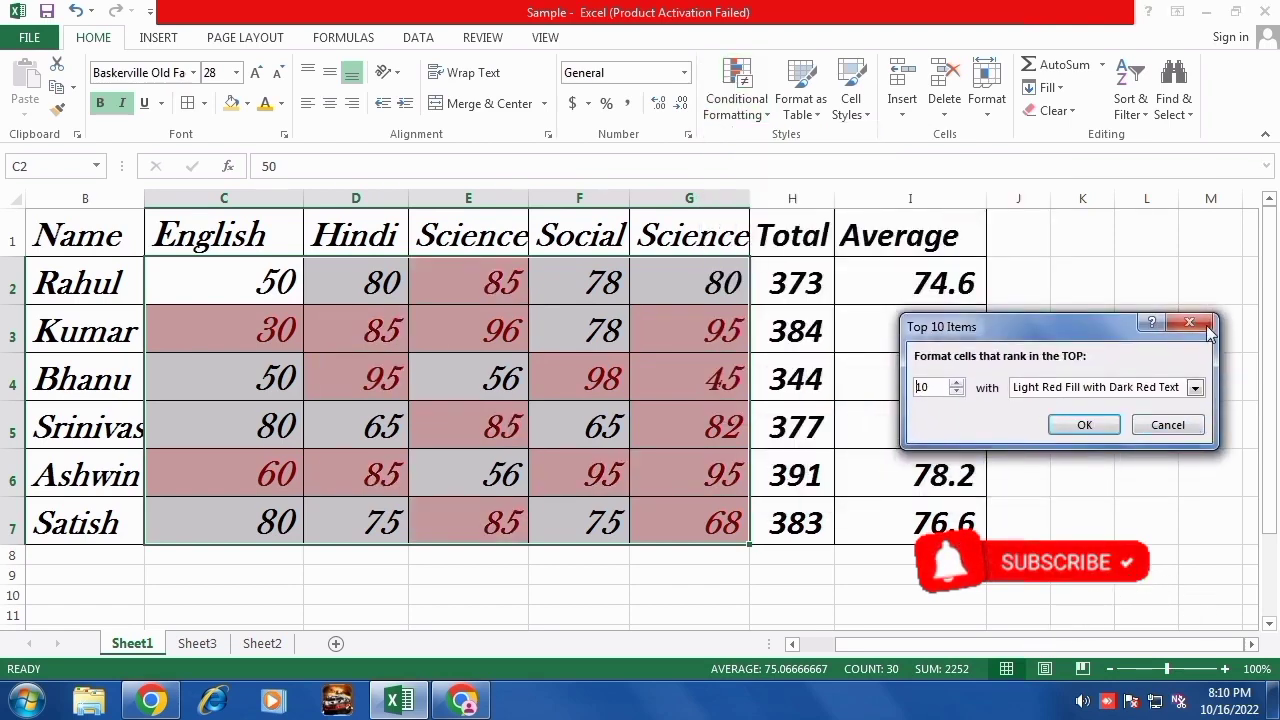
click(1084, 425)
Set up a Top 10 Items rule on the totals in H2:H7 limited to the top 2 values.
drag(795, 282, 797, 520)
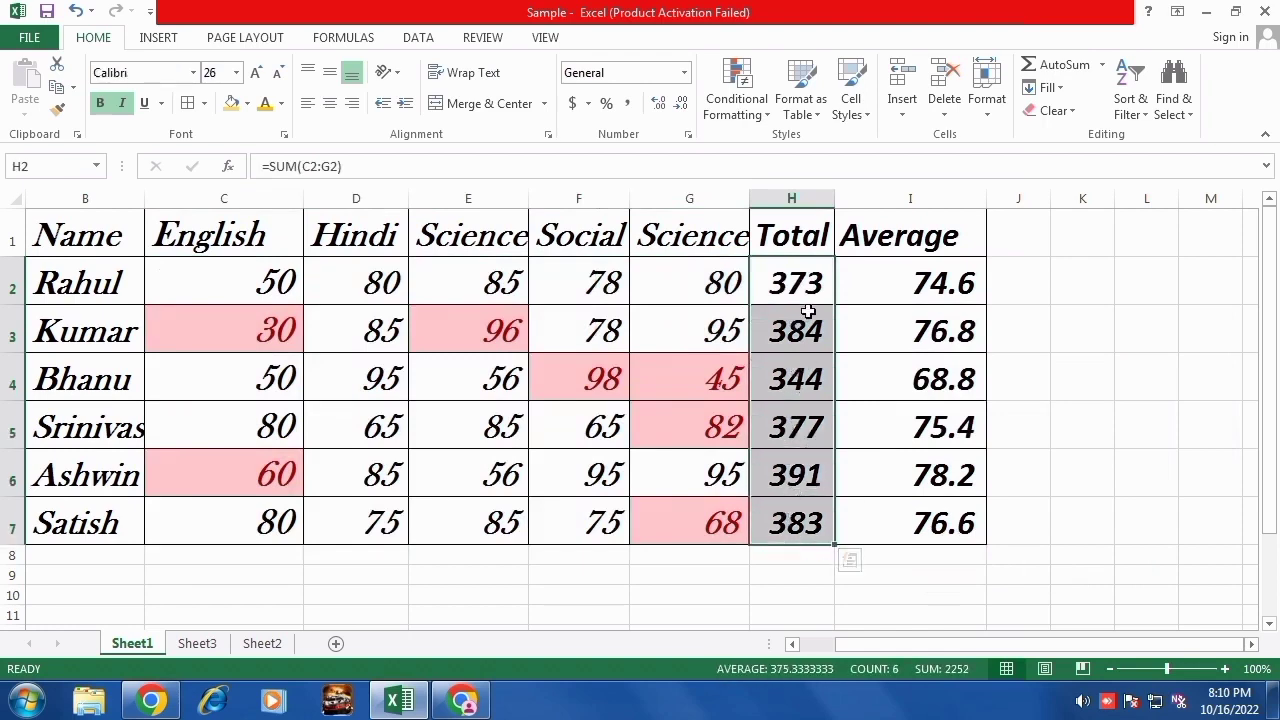
click(748, 117)
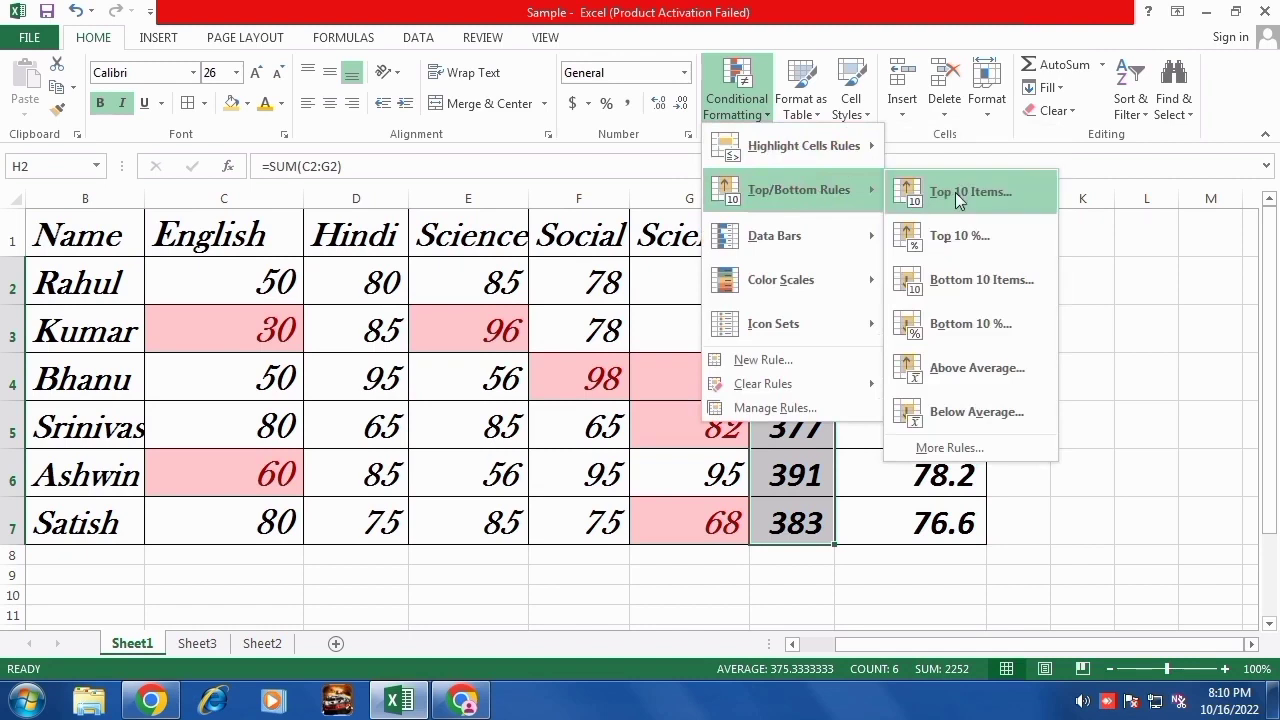
click(955, 192)
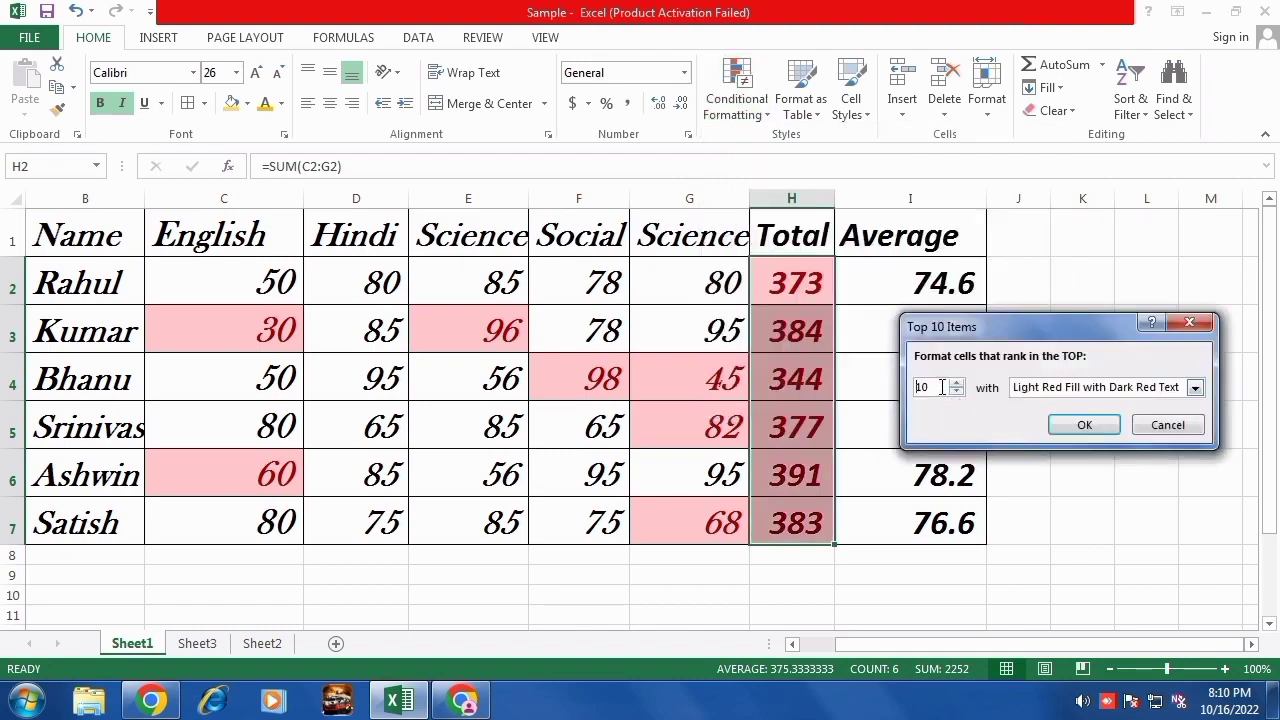
drag(941, 387, 905, 387)
text(3)
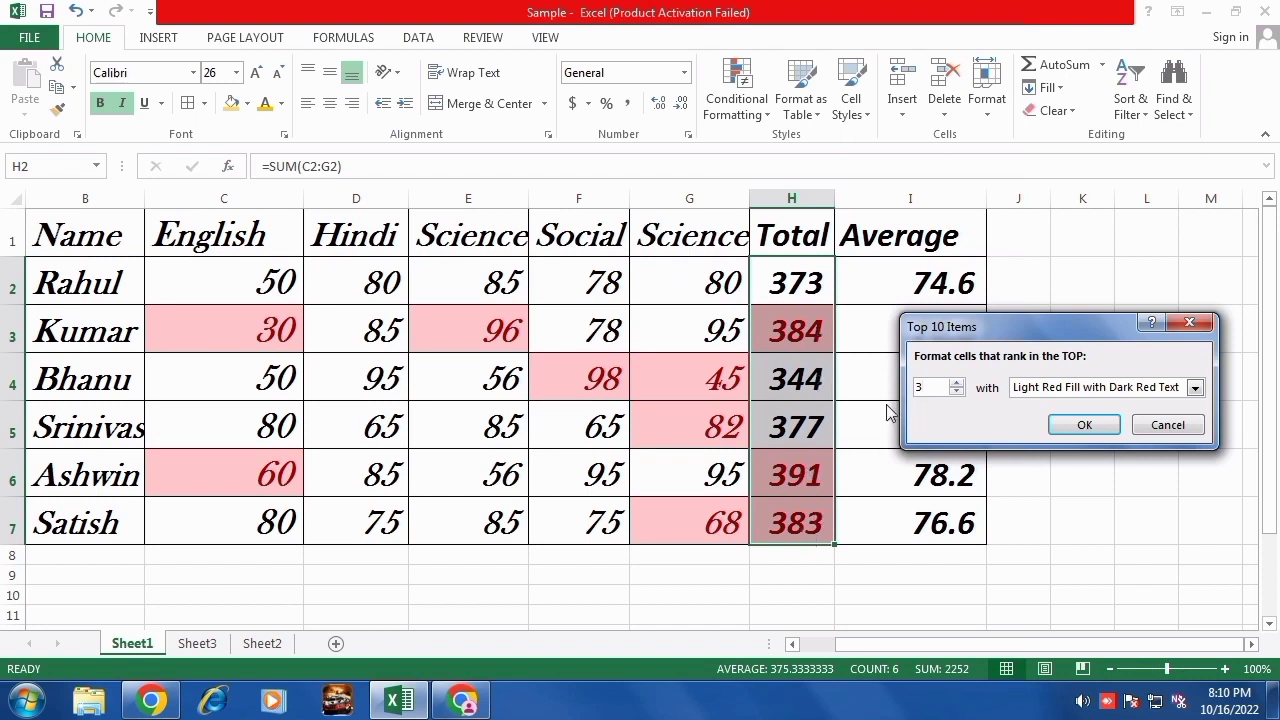
text(2)
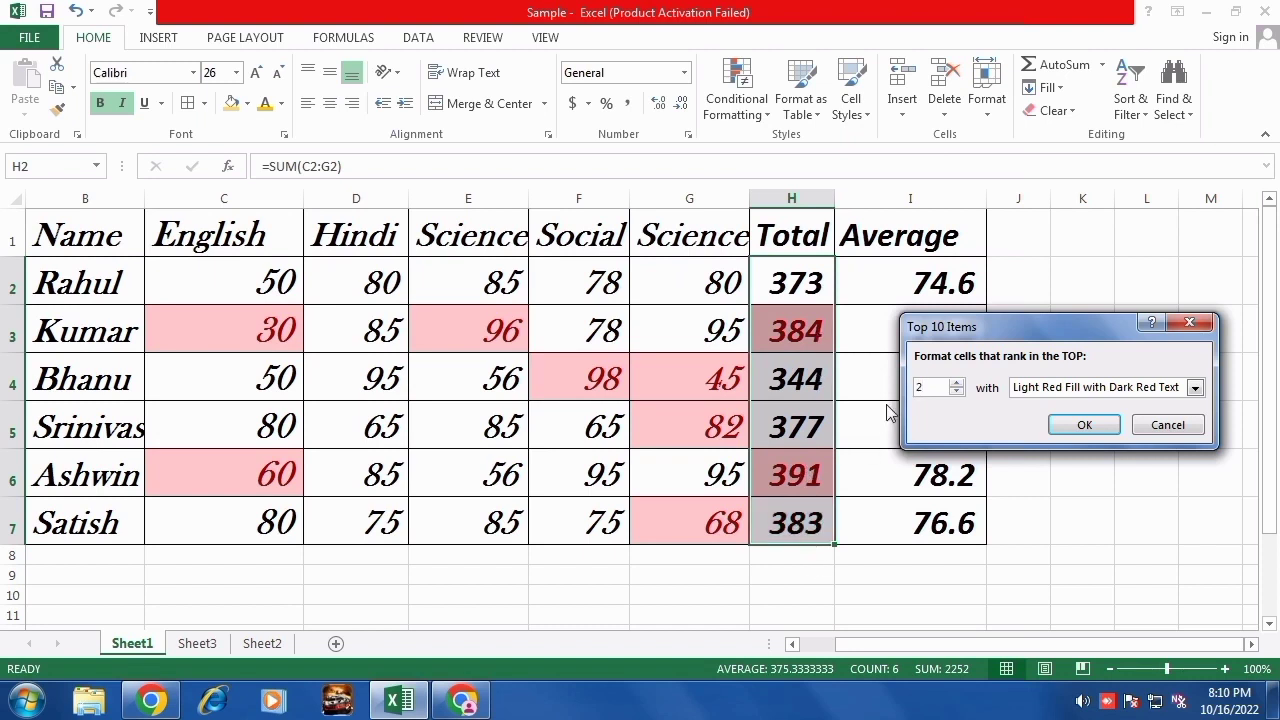
Set the top-items rule's format for the totals to Red Border and apply it.
click(1194, 387)
click(1065, 433)
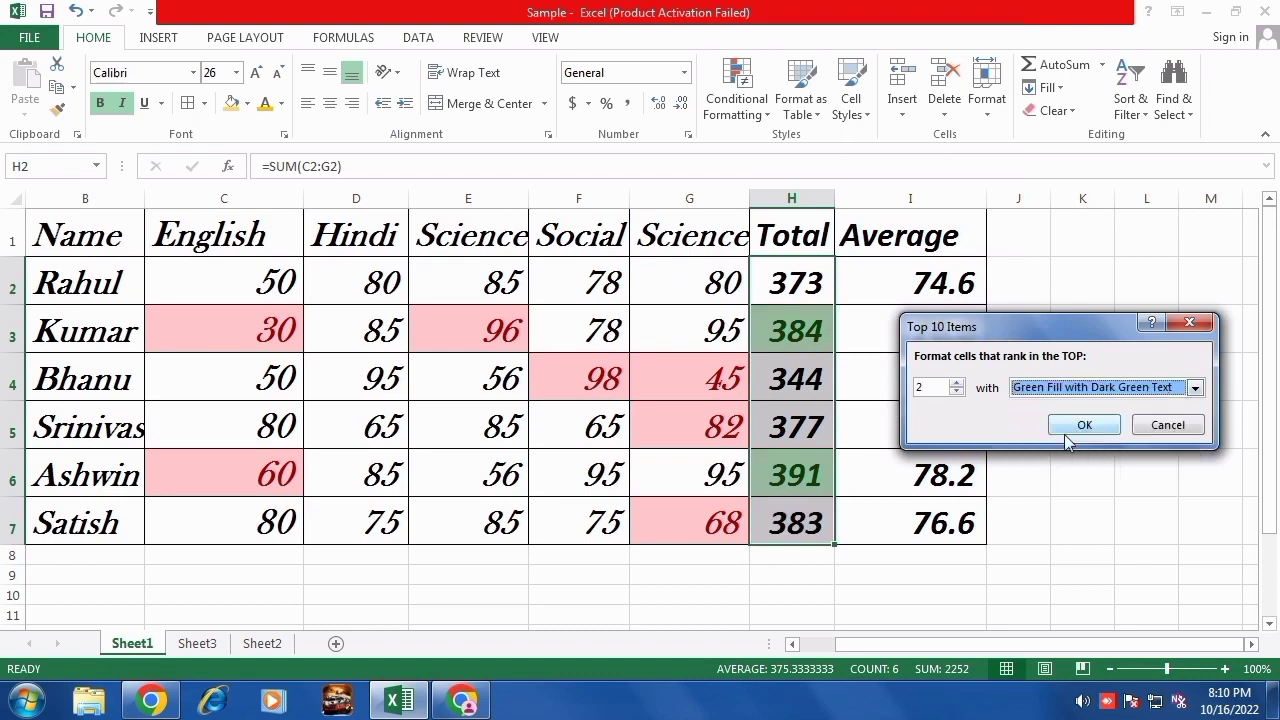
click(1133, 396)
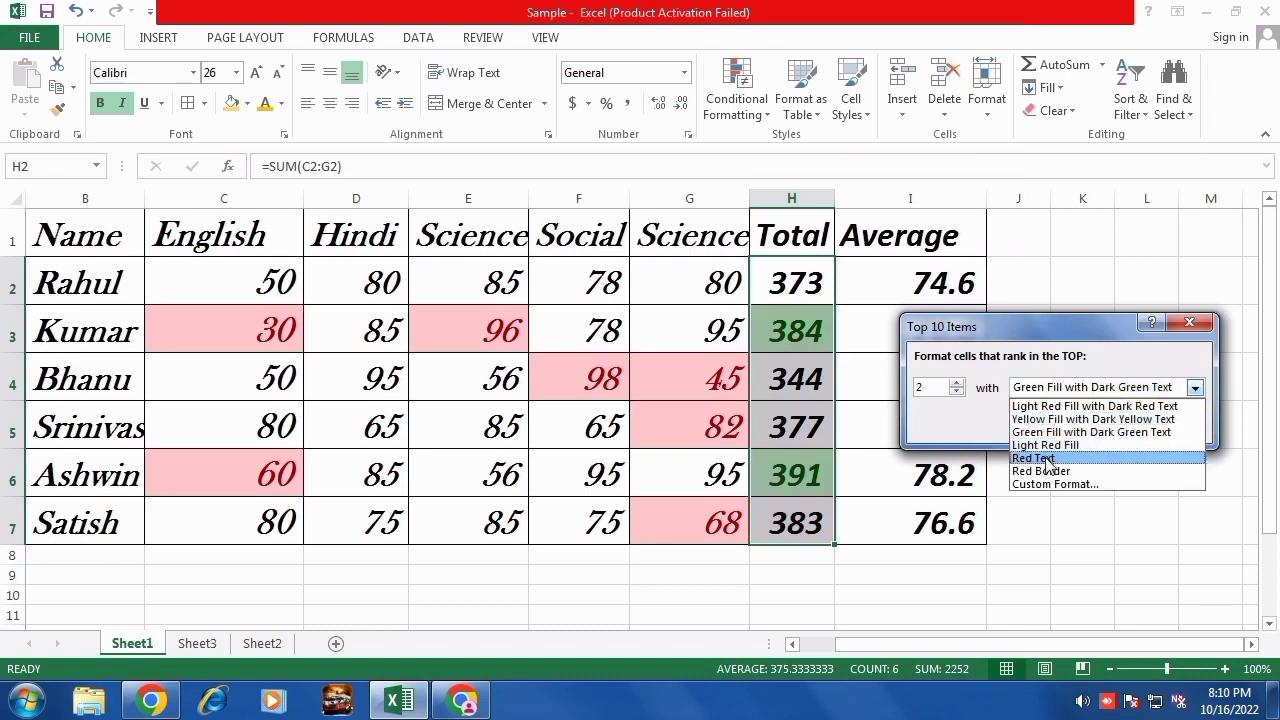
click(1063, 471)
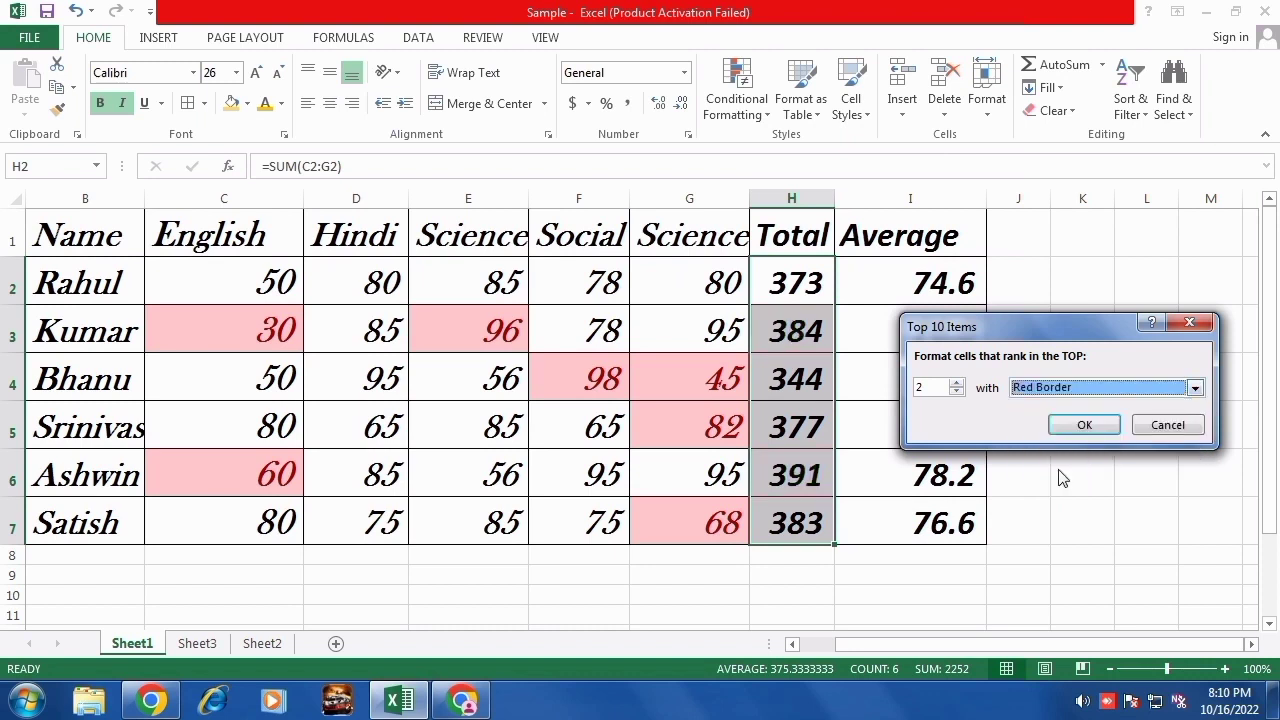
click(1158, 393)
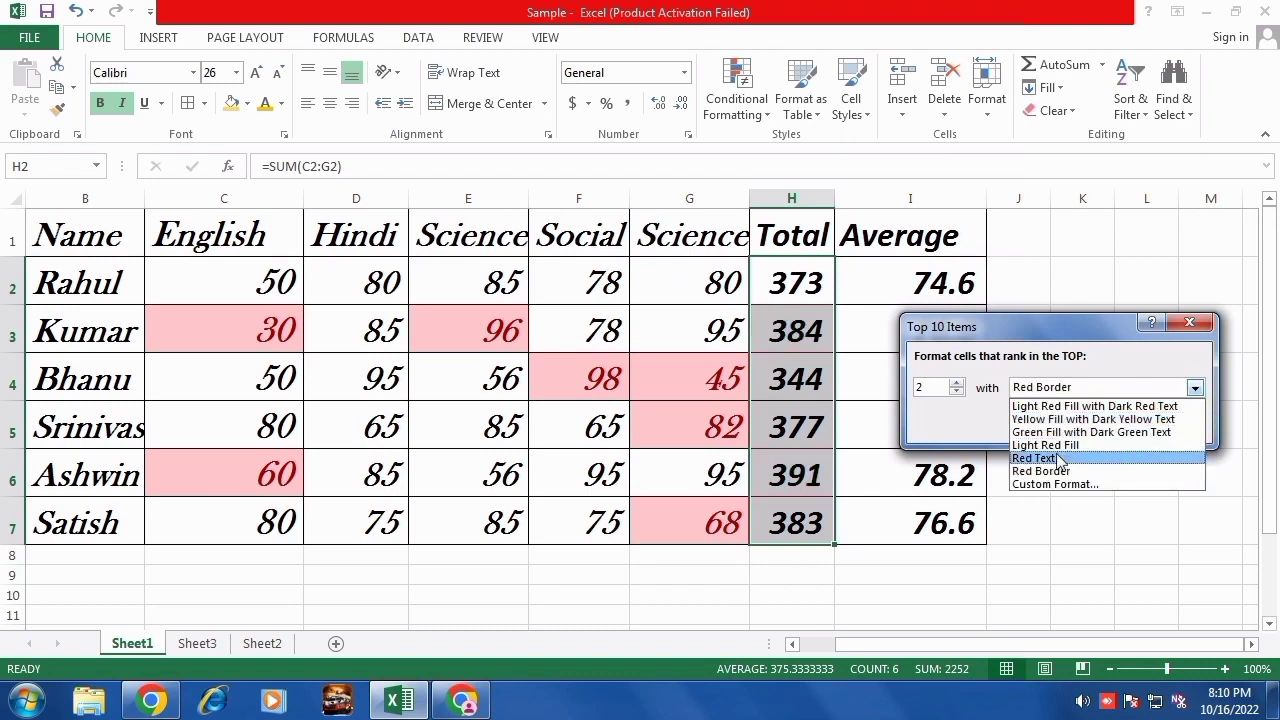
click(930, 396)
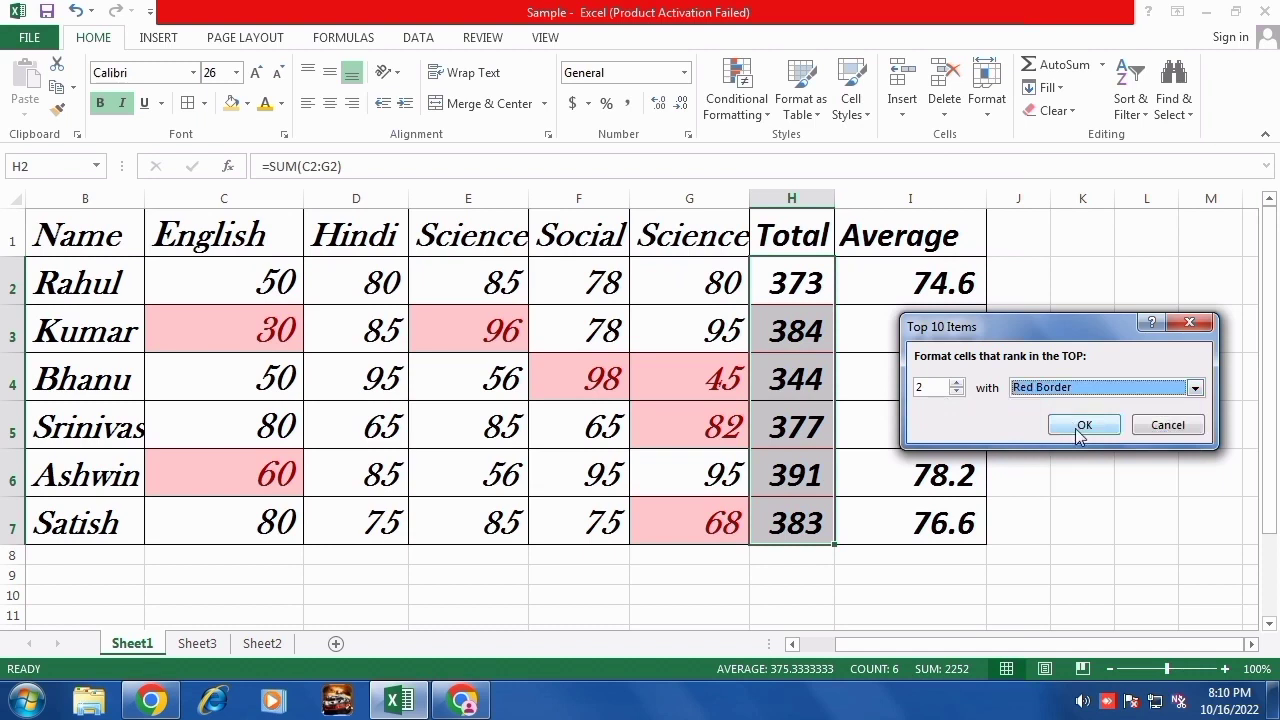
click(1084, 426)
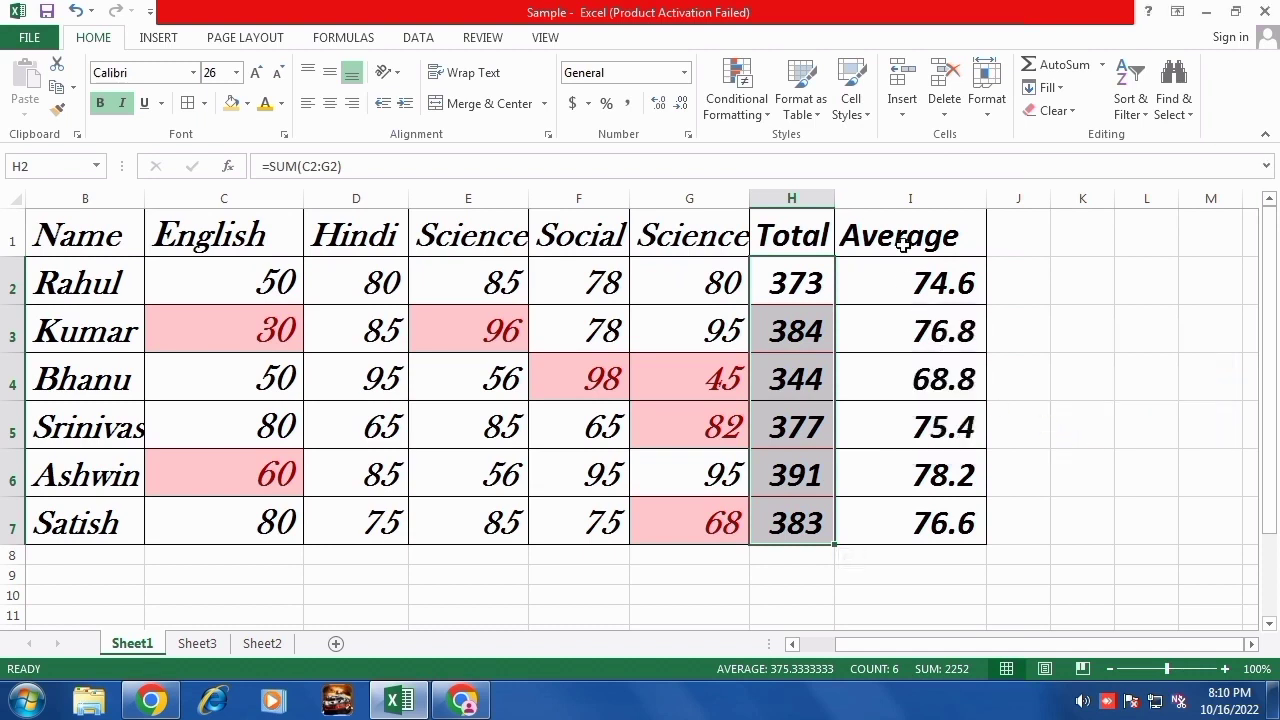
Apply a Top 10% rule set to 2% with Yellow Fill with Dark Yellow Text to the totals in H2:H7.
click(763, 118)
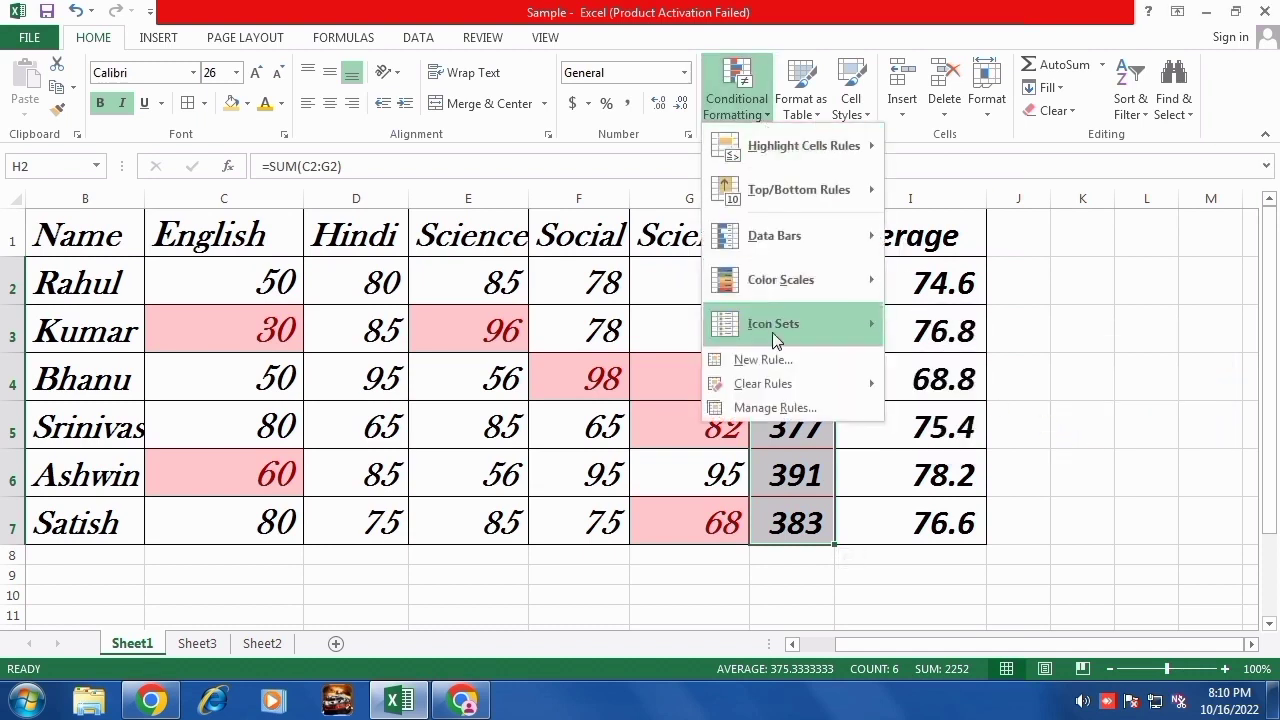
mouse_move(793, 191)
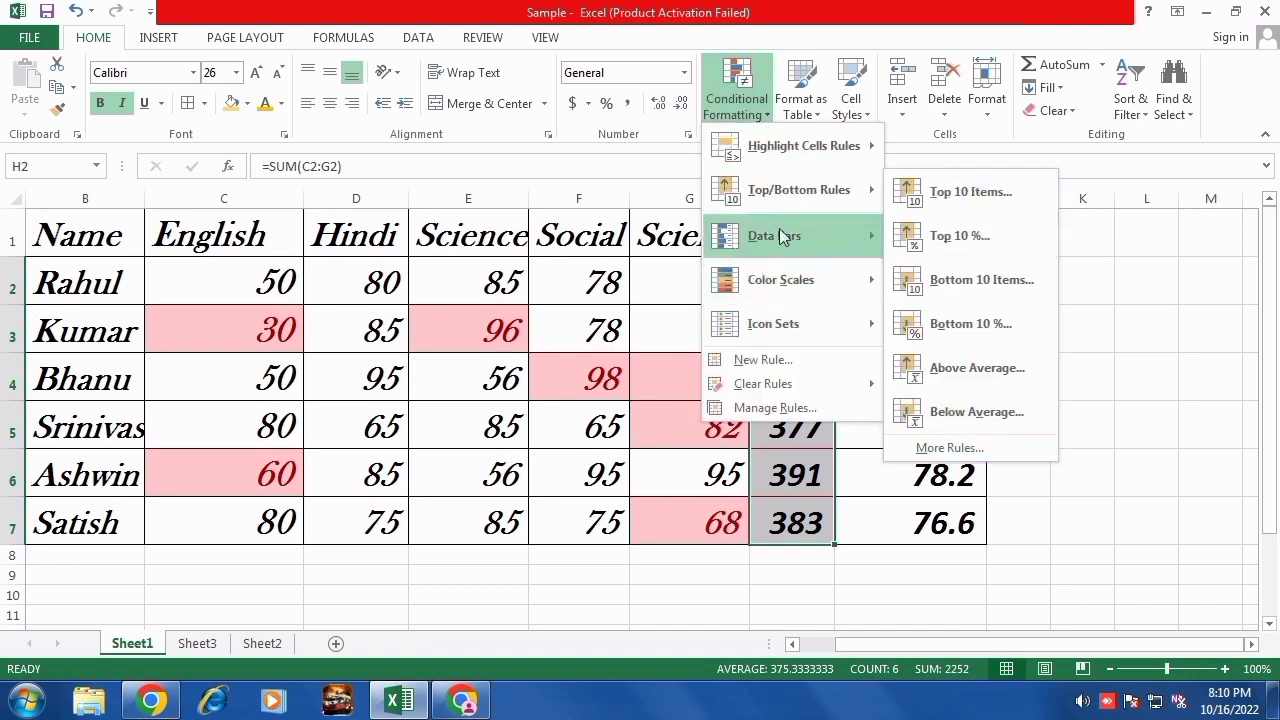
click(940, 240)
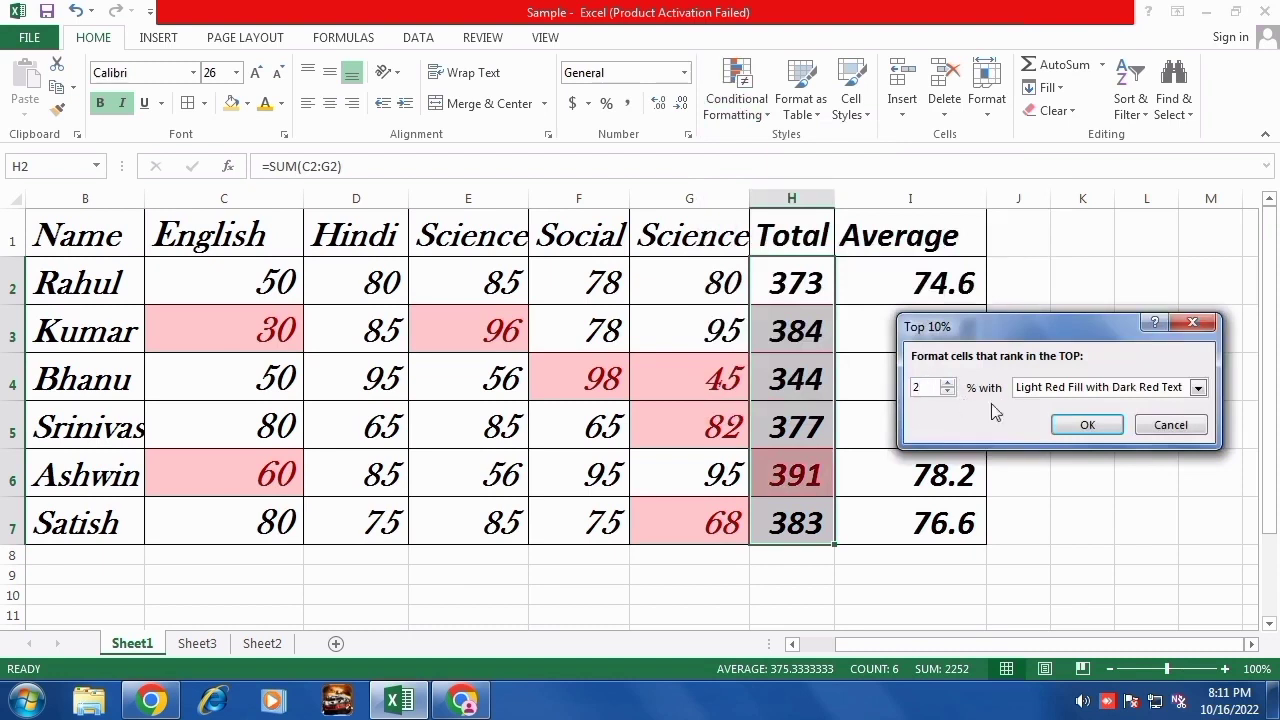
click(1077, 395)
click(1065, 417)
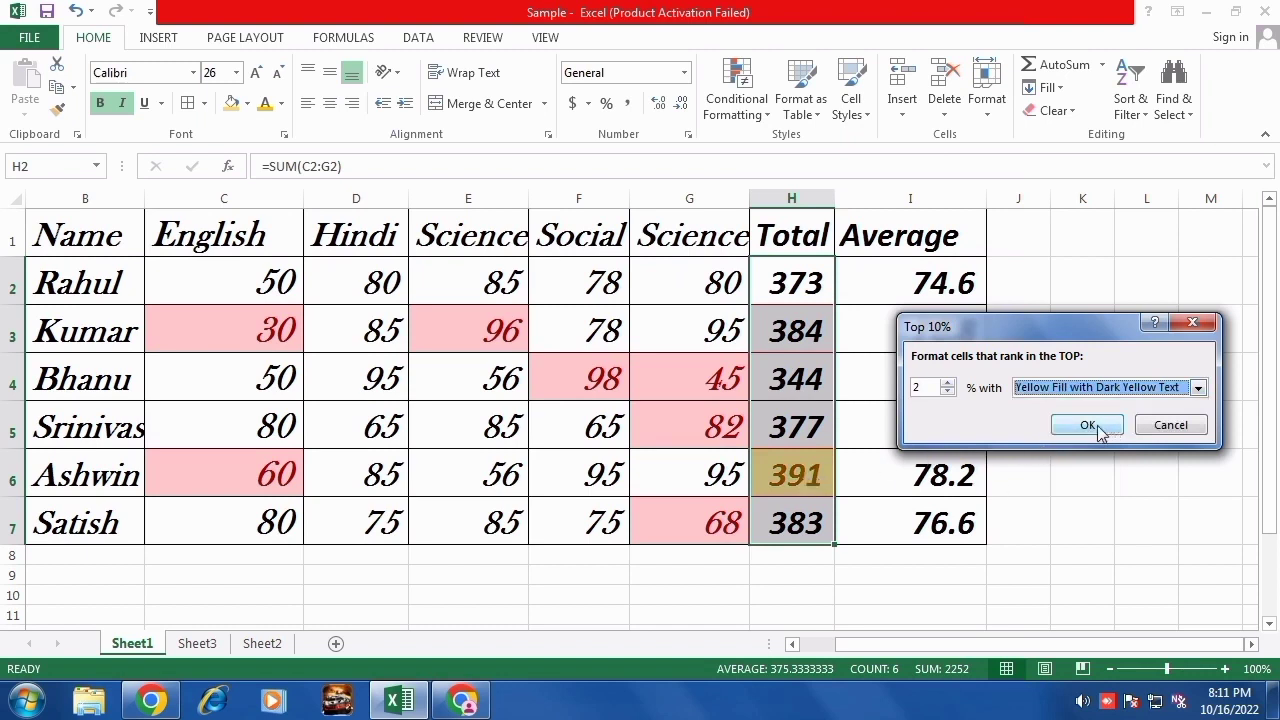
click(1097, 425)
Clear the conditional formatting rules from the totals in H2:H7.
click(736, 100)
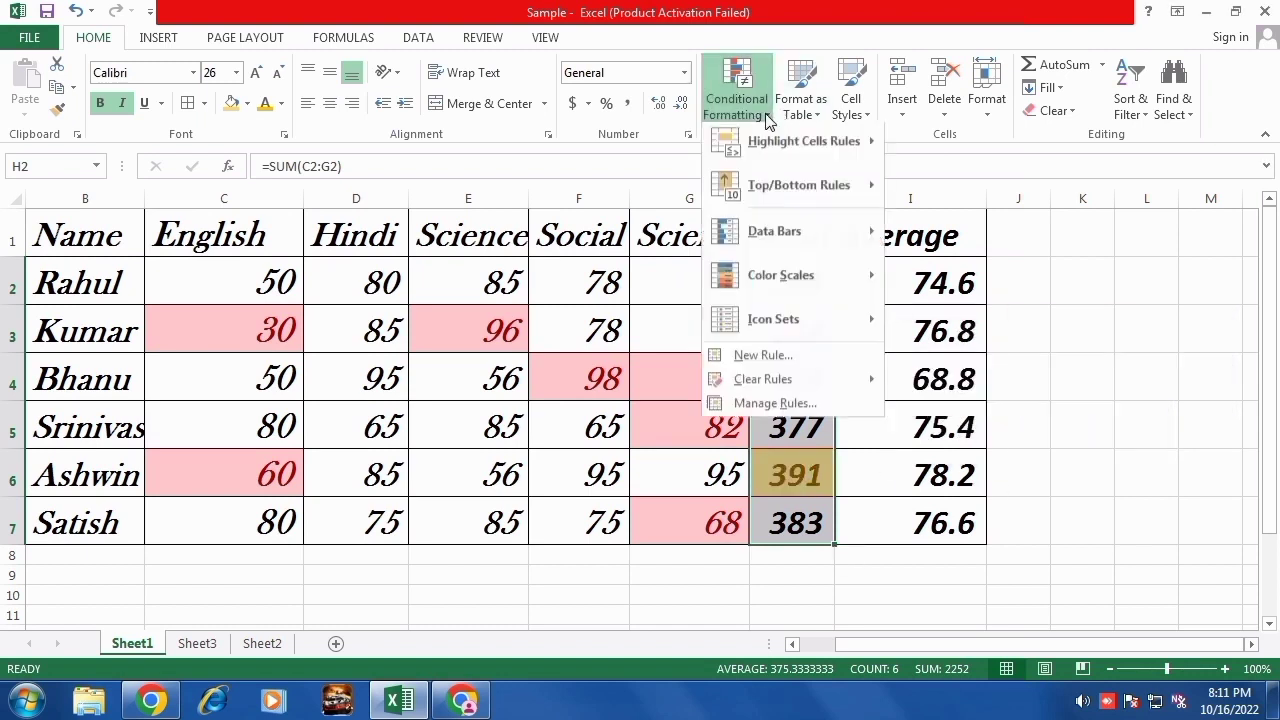
mouse_move(785, 385)
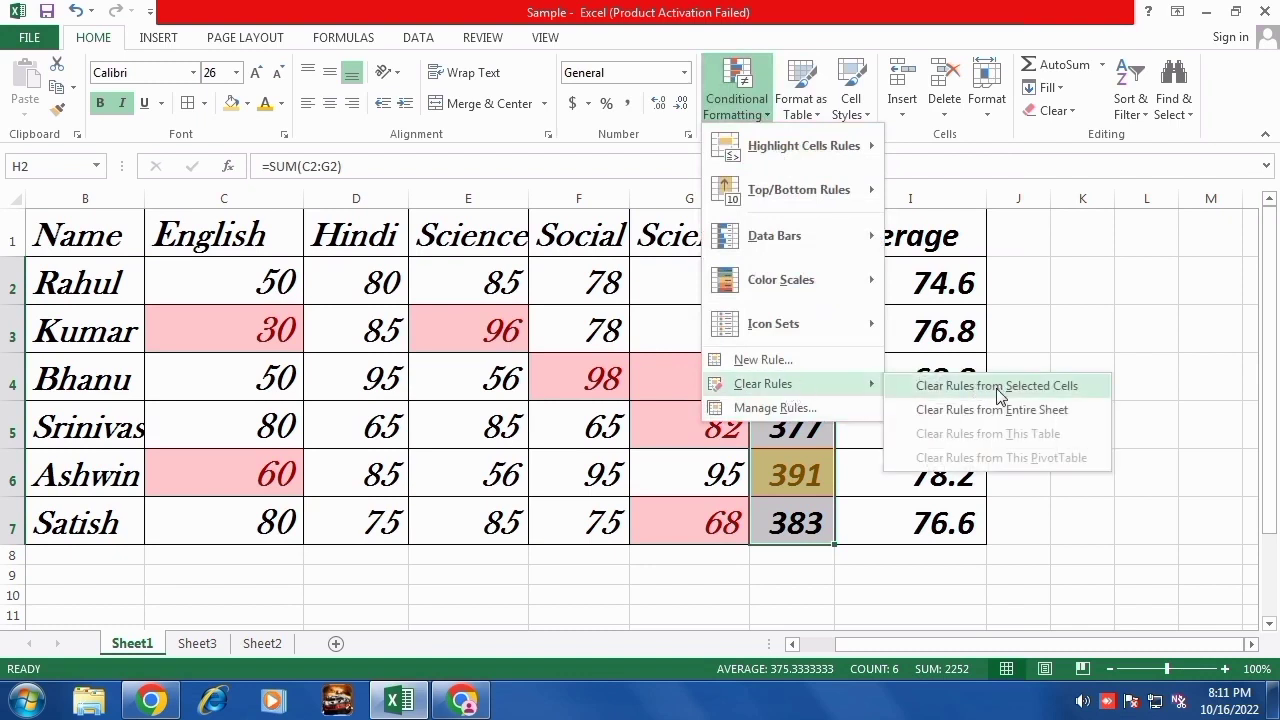
click(952, 388)
click(596, 396)
Clear the conditional formatting rules from the marks in C2:G6.
drag(272, 277, 718, 480)
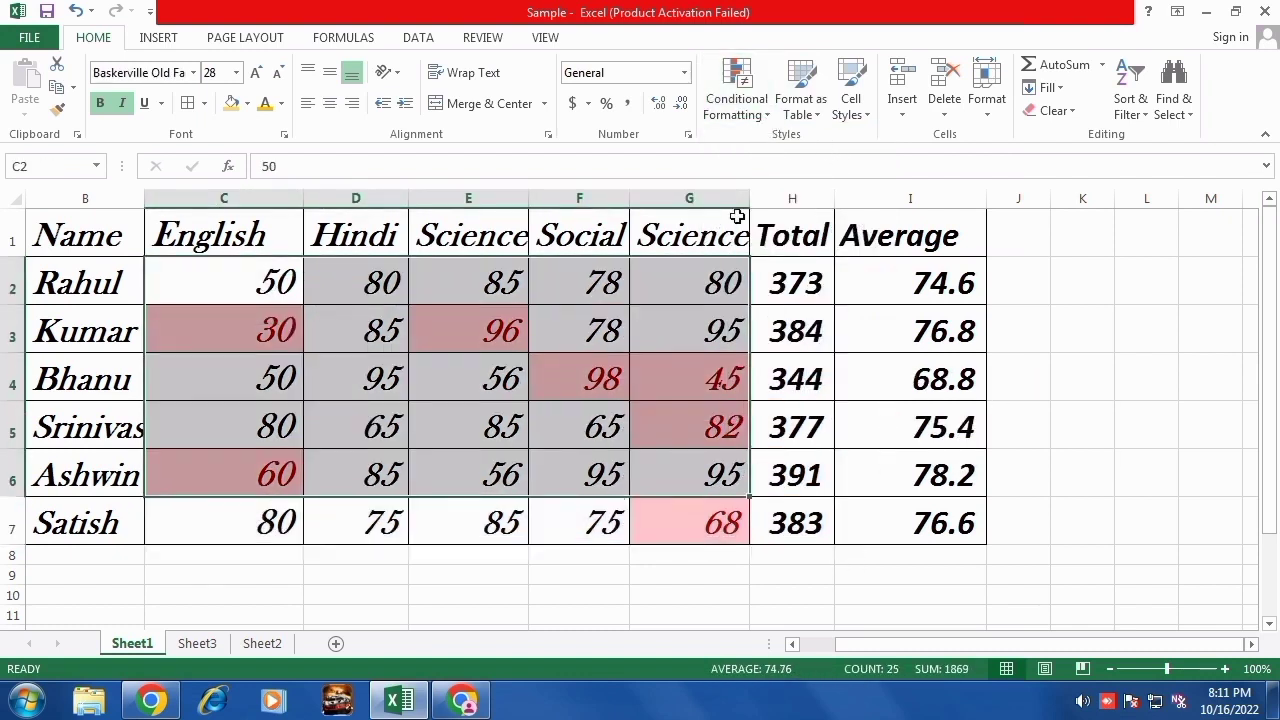
click(766, 116)
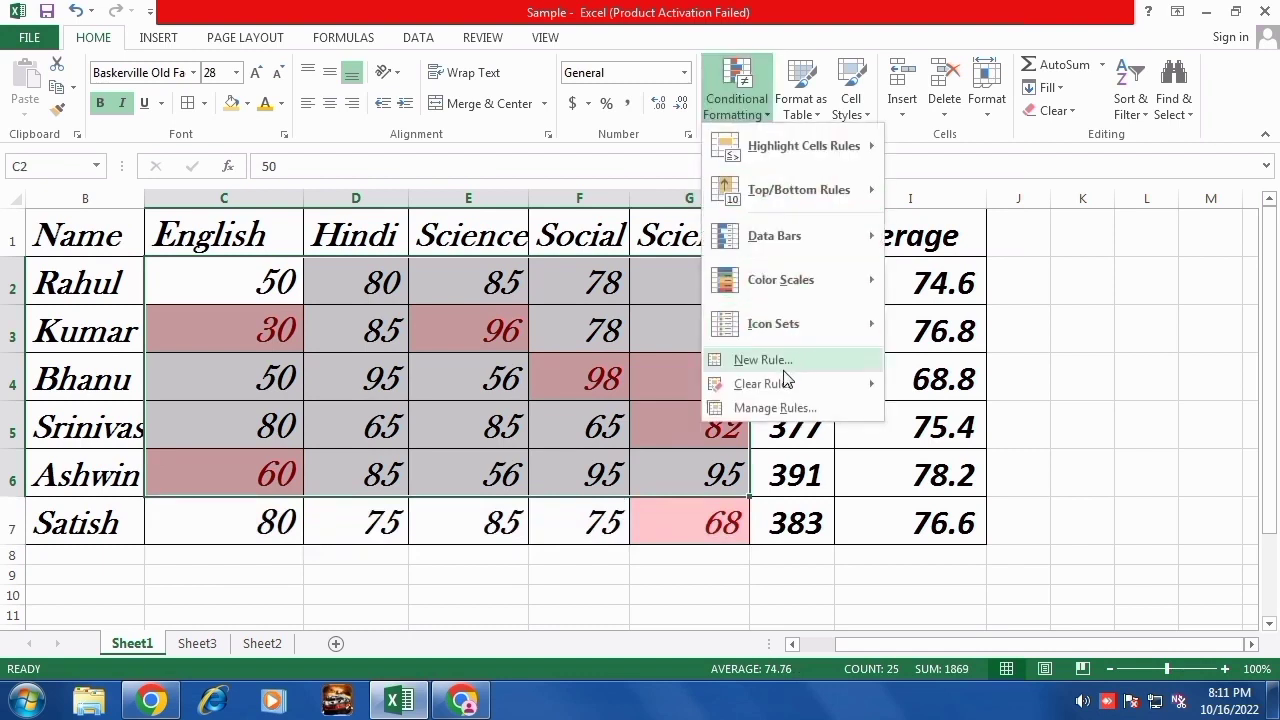
mouse_move(790, 391)
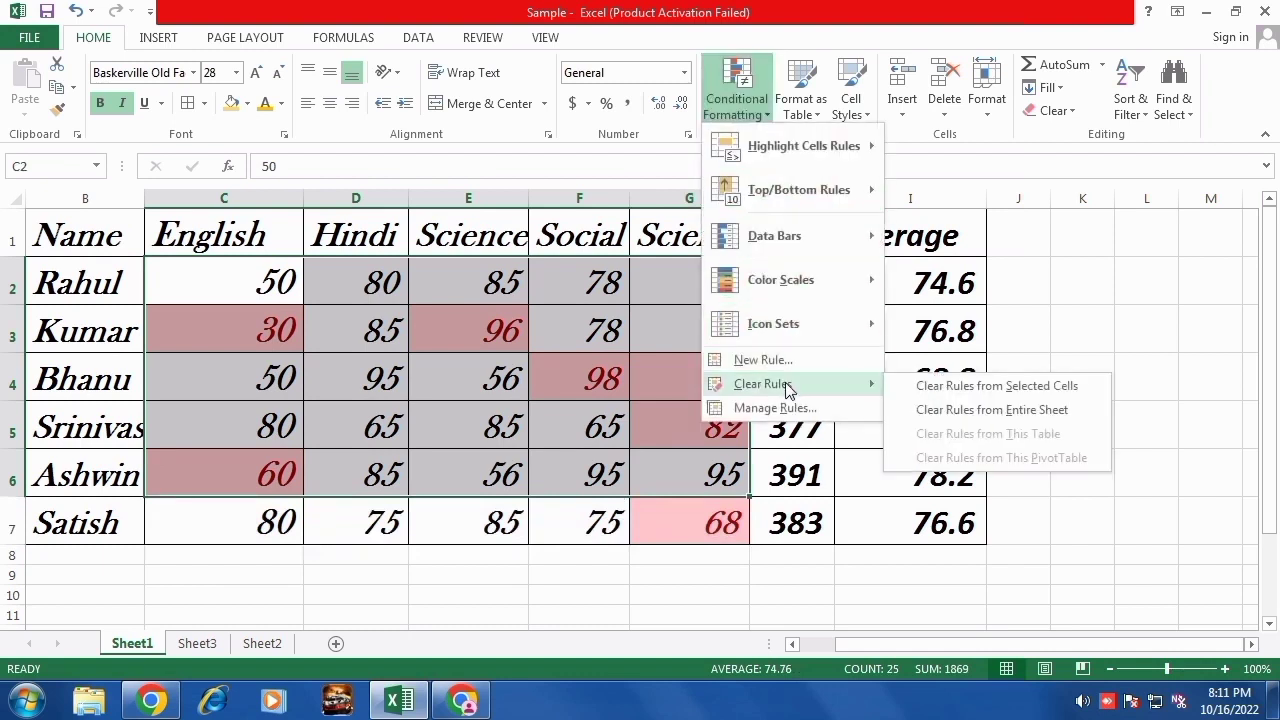
click(960, 391)
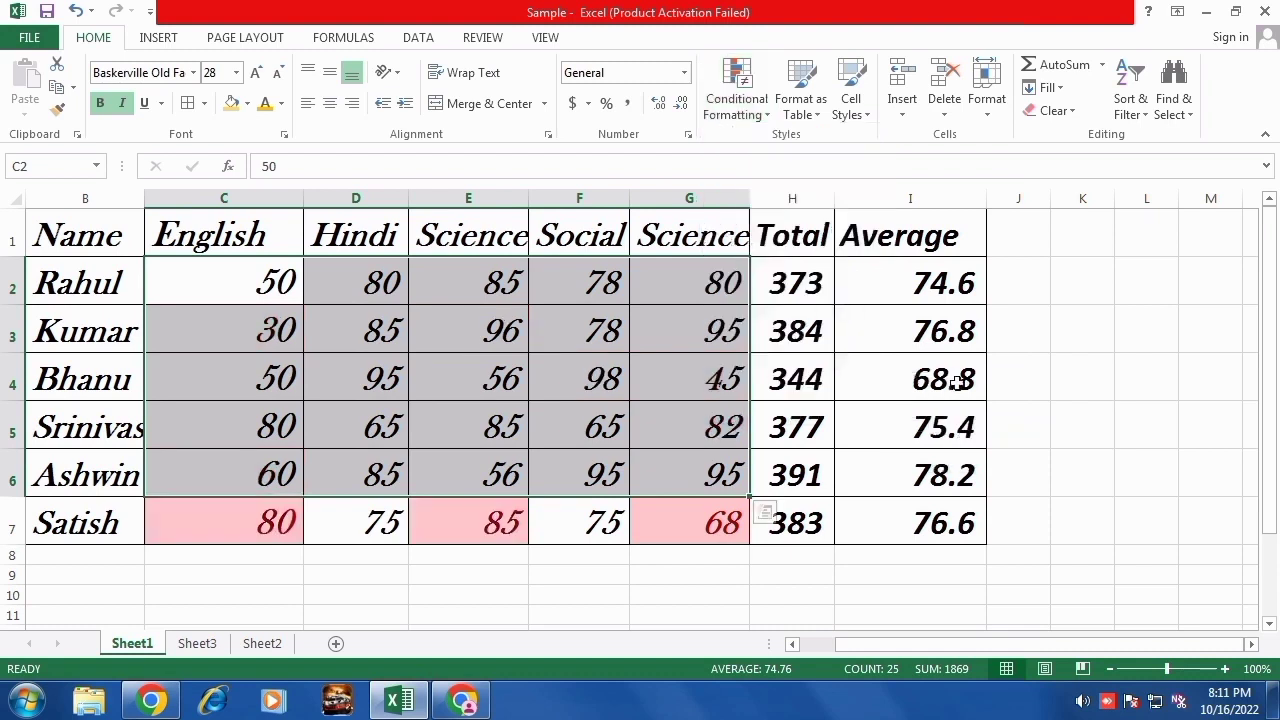
drag(272, 525, 737, 523)
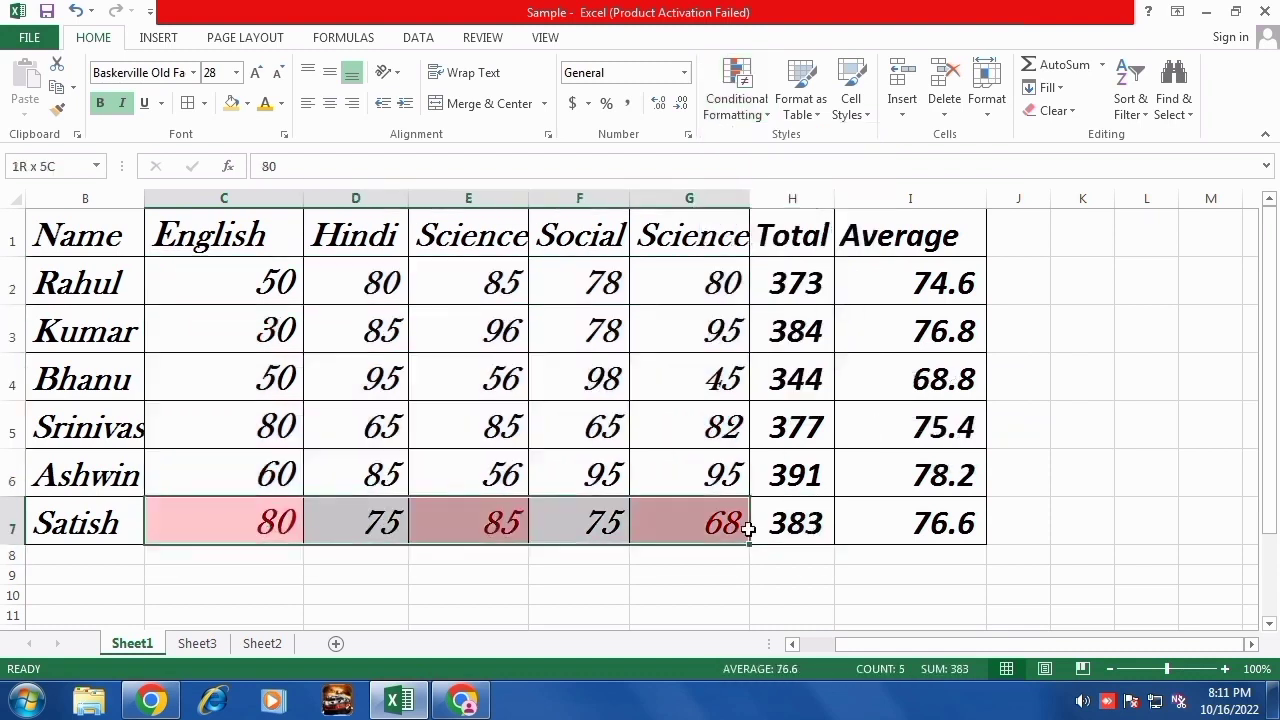
click(767, 118)
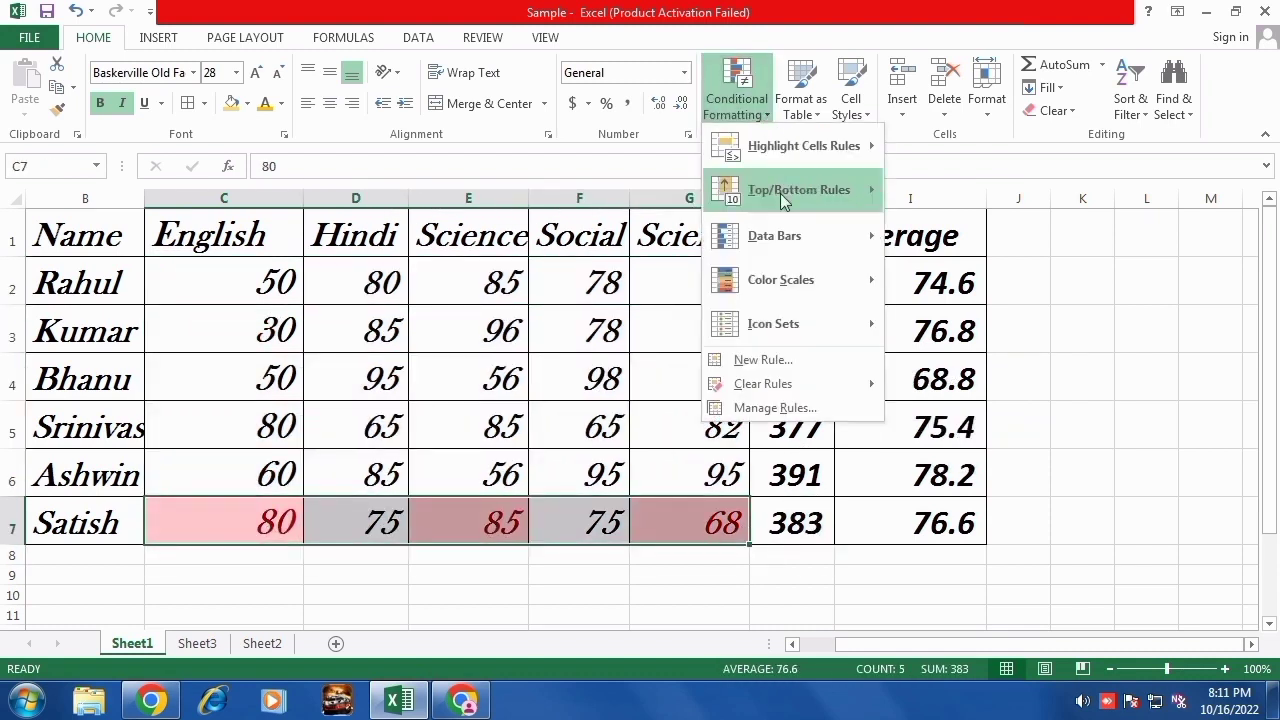
click(606, 448)
drag(268, 280, 694, 531)
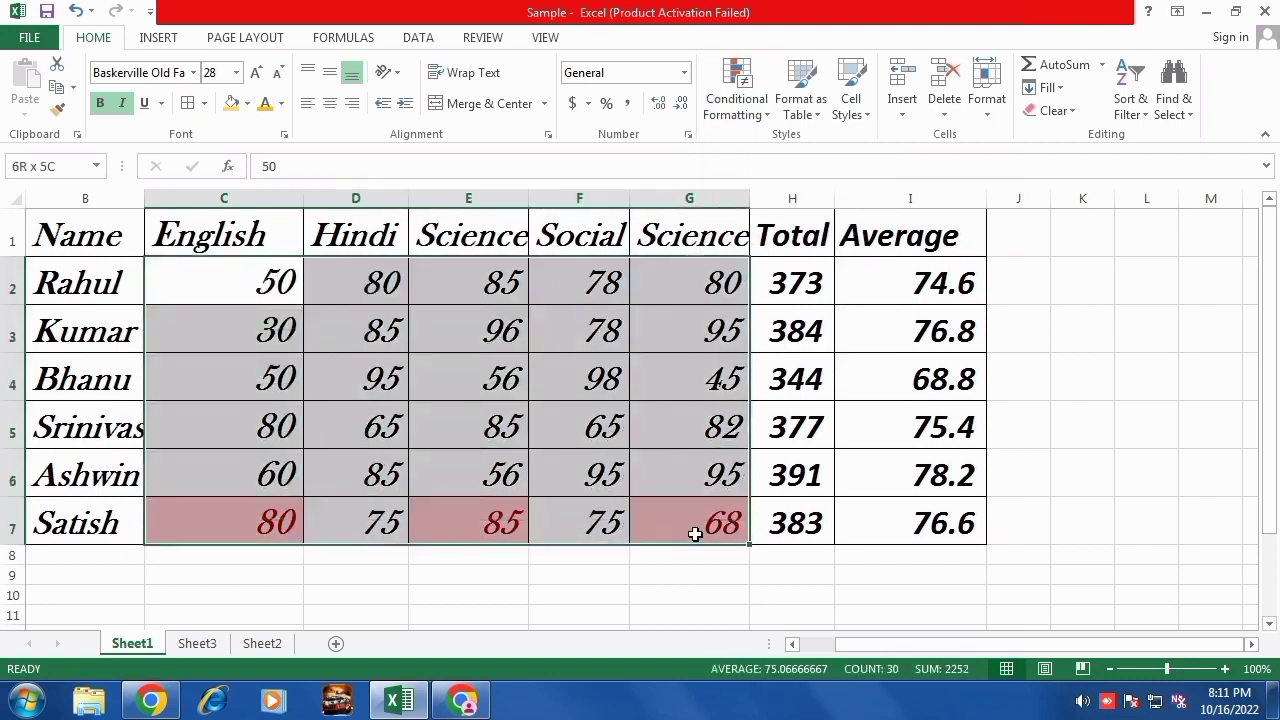
click(768, 118)
mouse_move(770, 197)
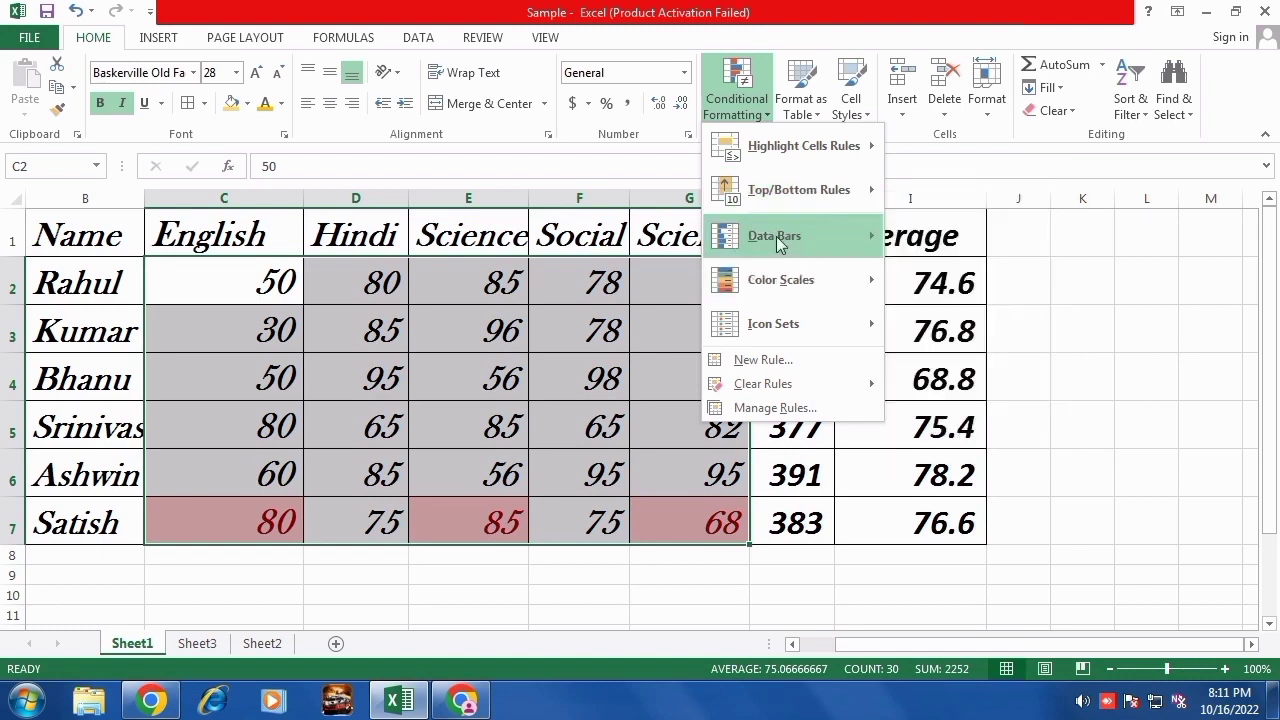
mouse_move(778, 245)
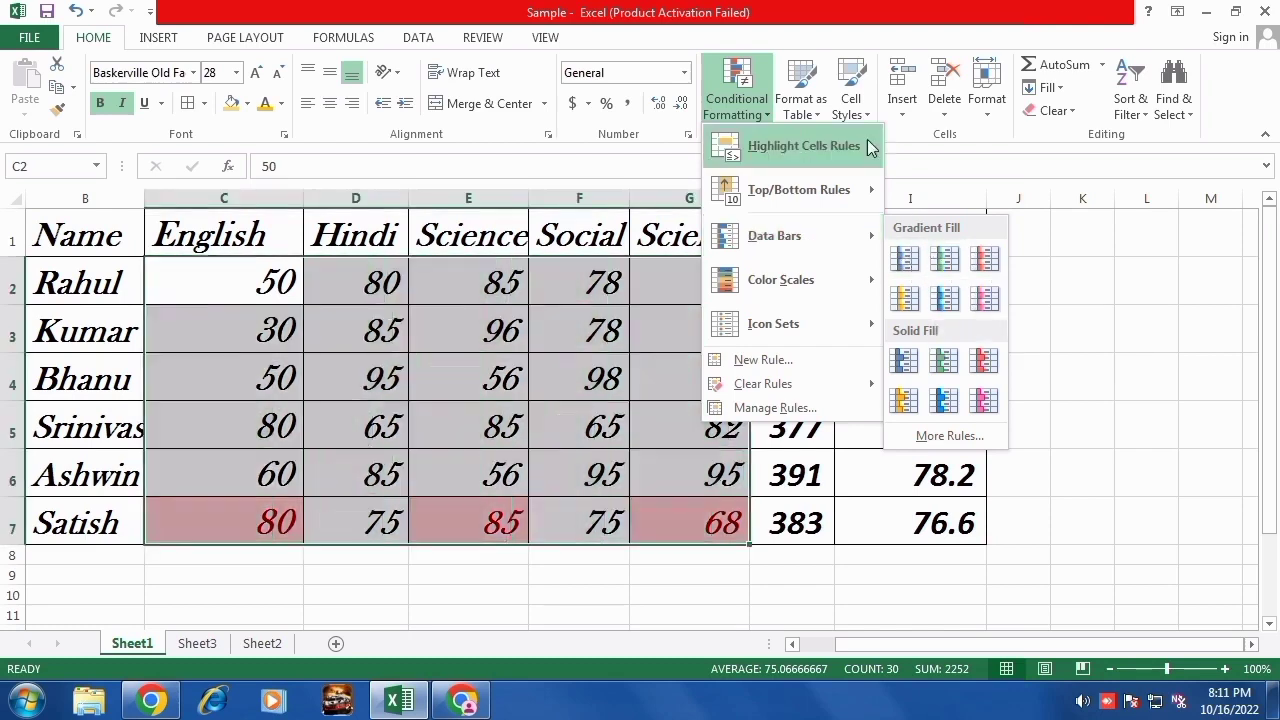
click(1050, 277)
Widen the Total column and apply green gradient-fill data bars to the totals in H2:H7.
drag(806, 290, 808, 514)
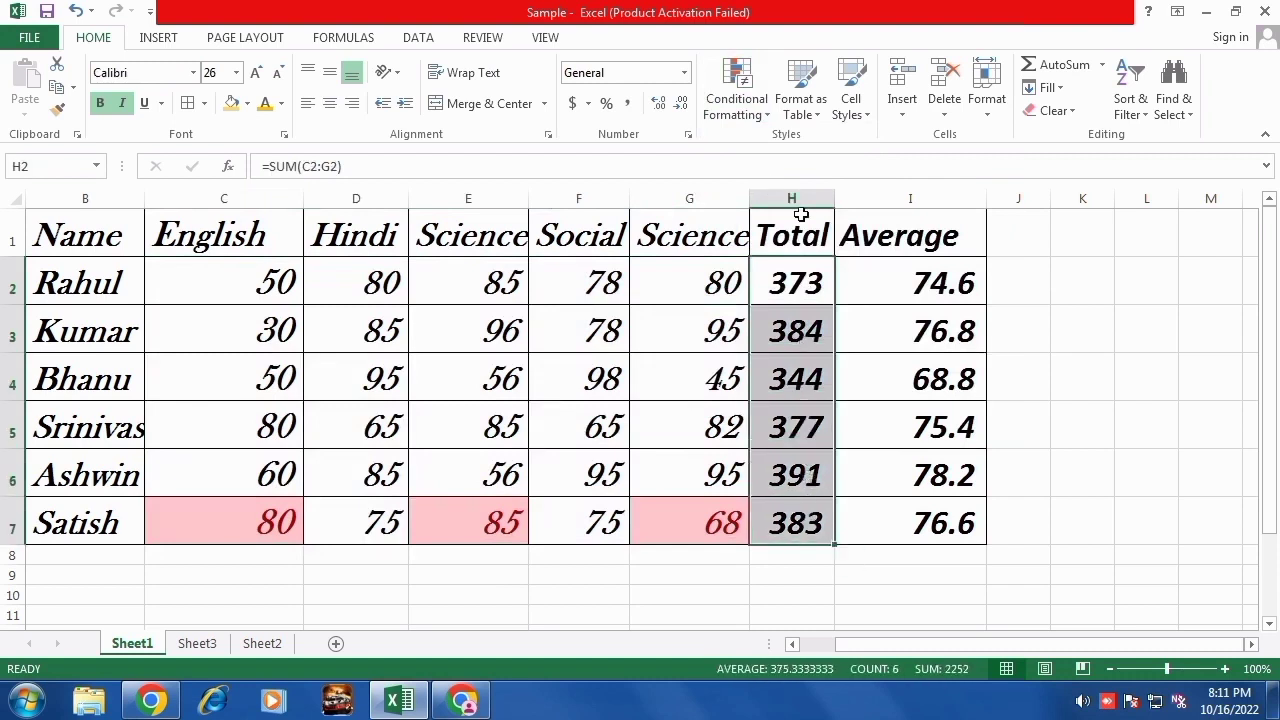
drag(832, 195, 884, 194)
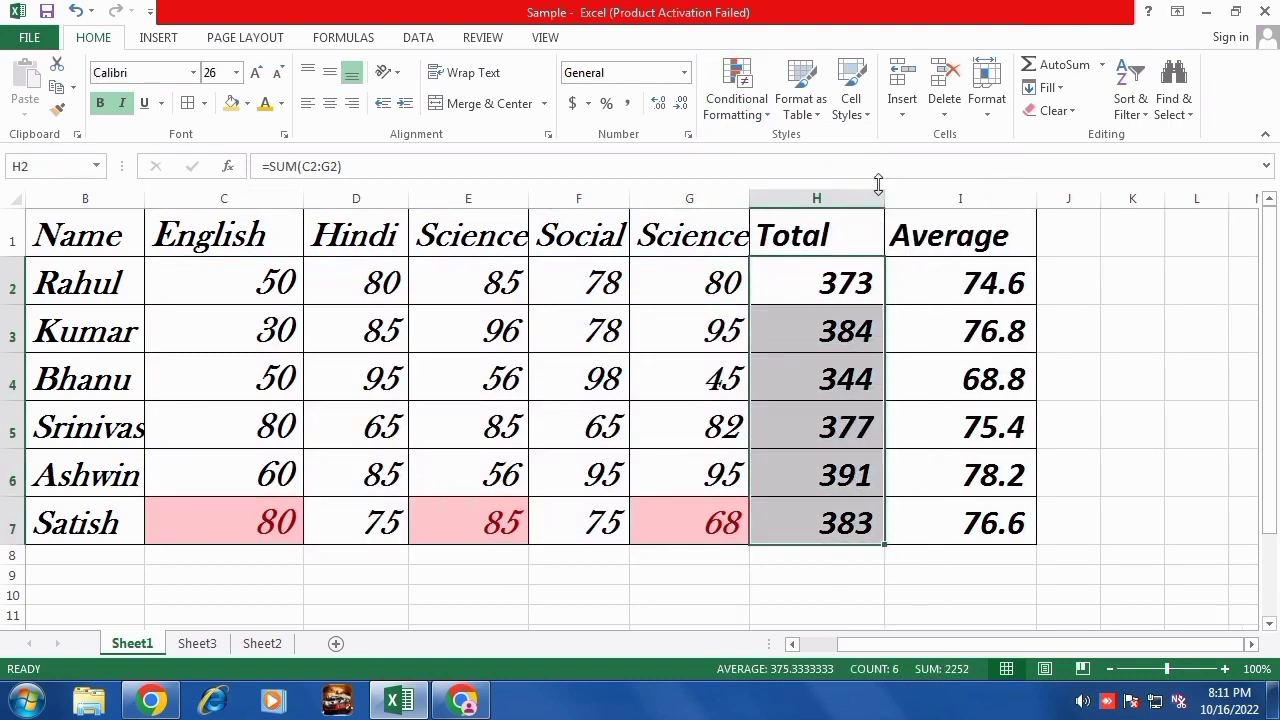
click(758, 112)
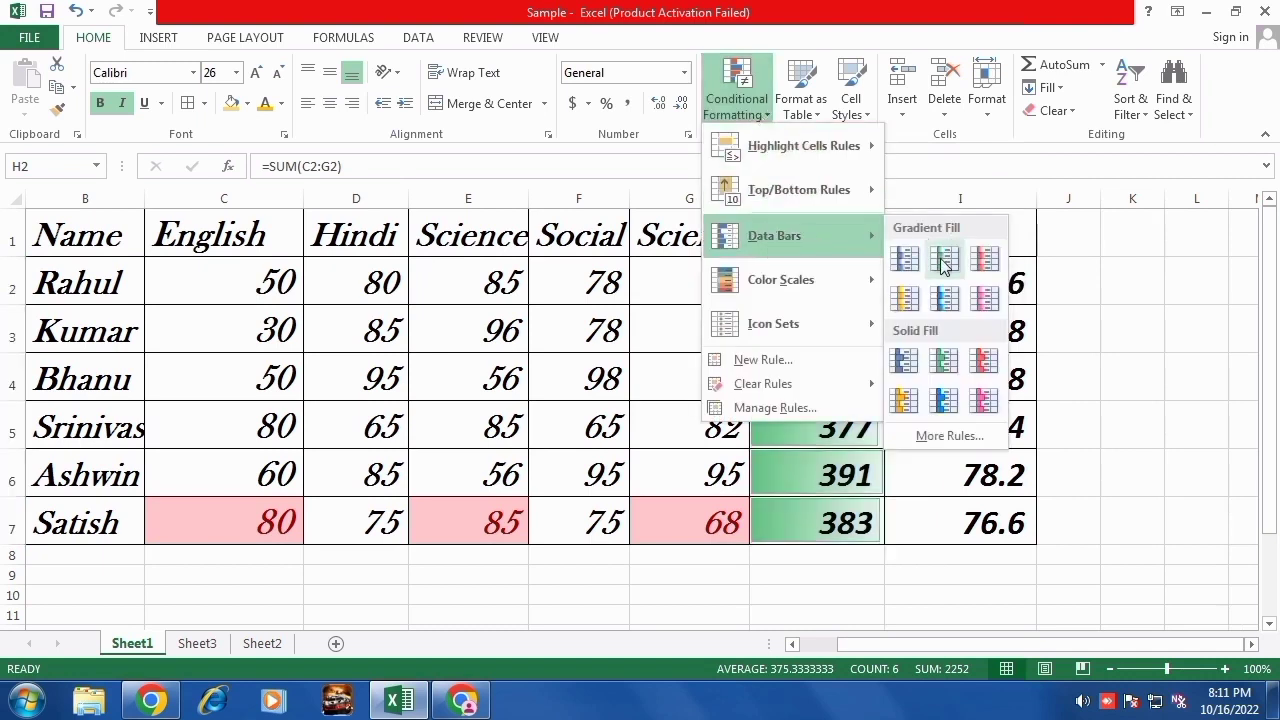
click(944, 260)
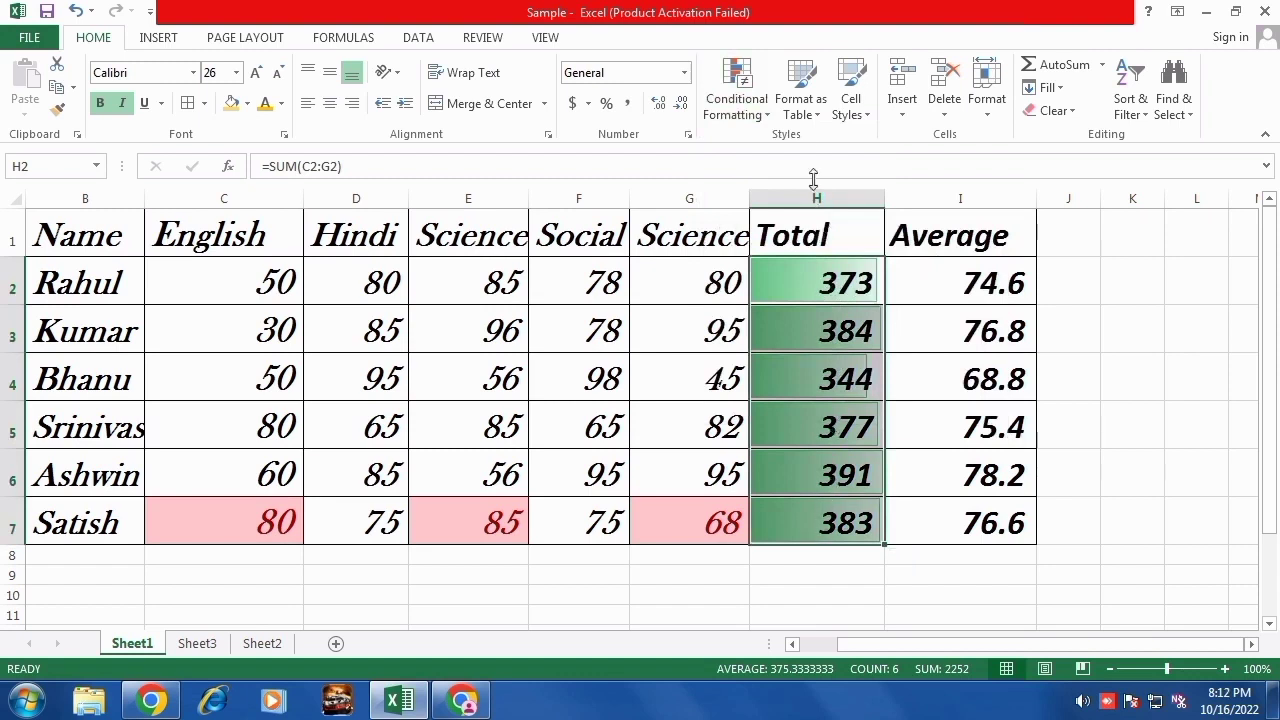
Change the data bars on the totals in H2:H7 to the red gradient fill.
click(768, 120)
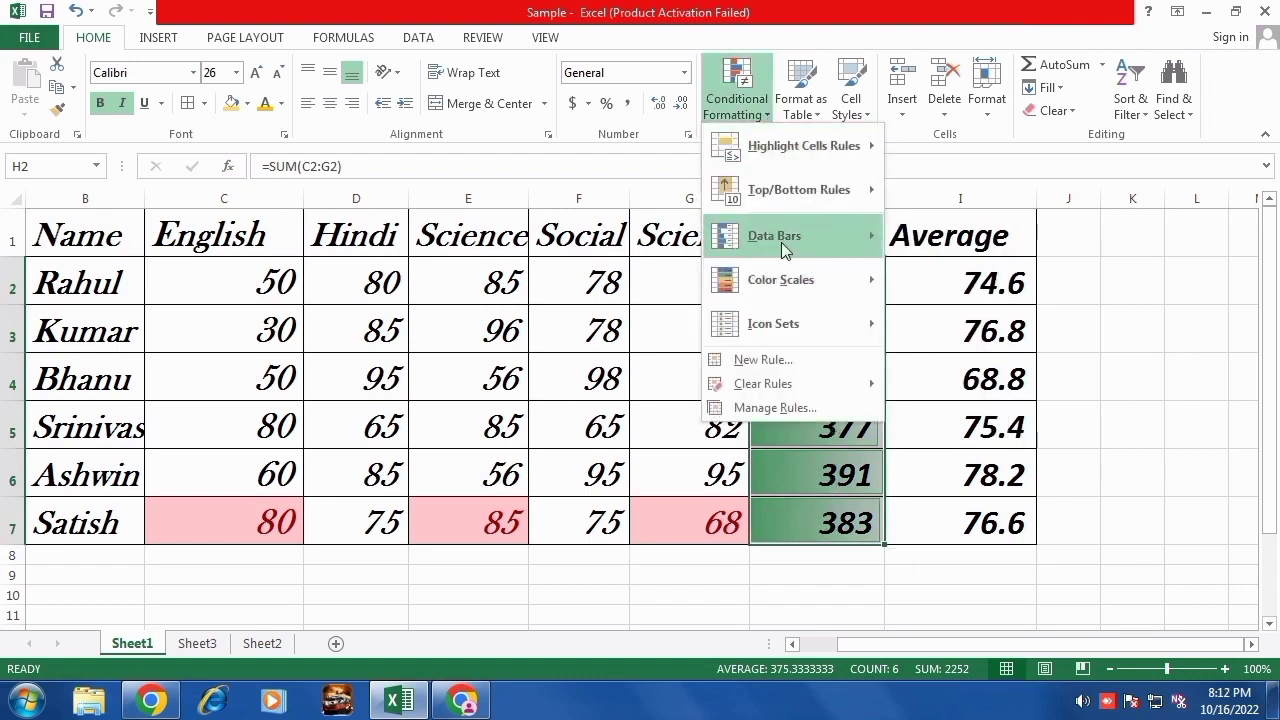
mouse_move(793, 250)
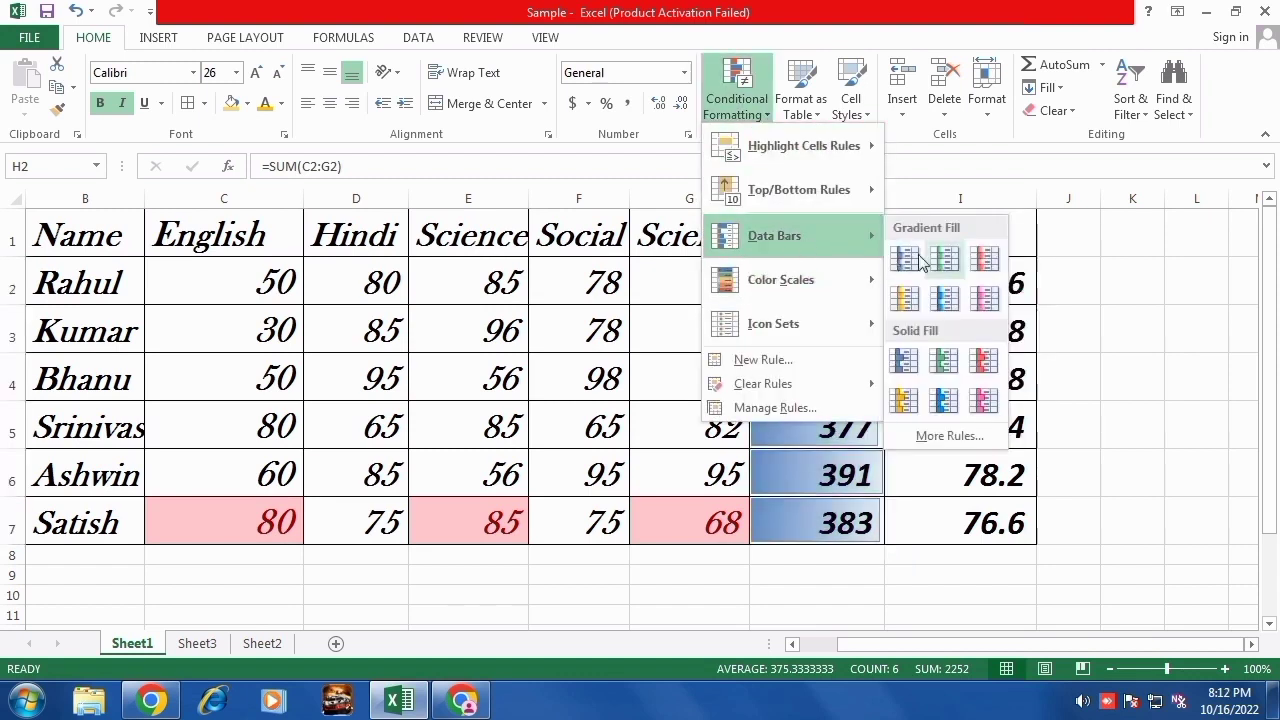
click(984, 260)
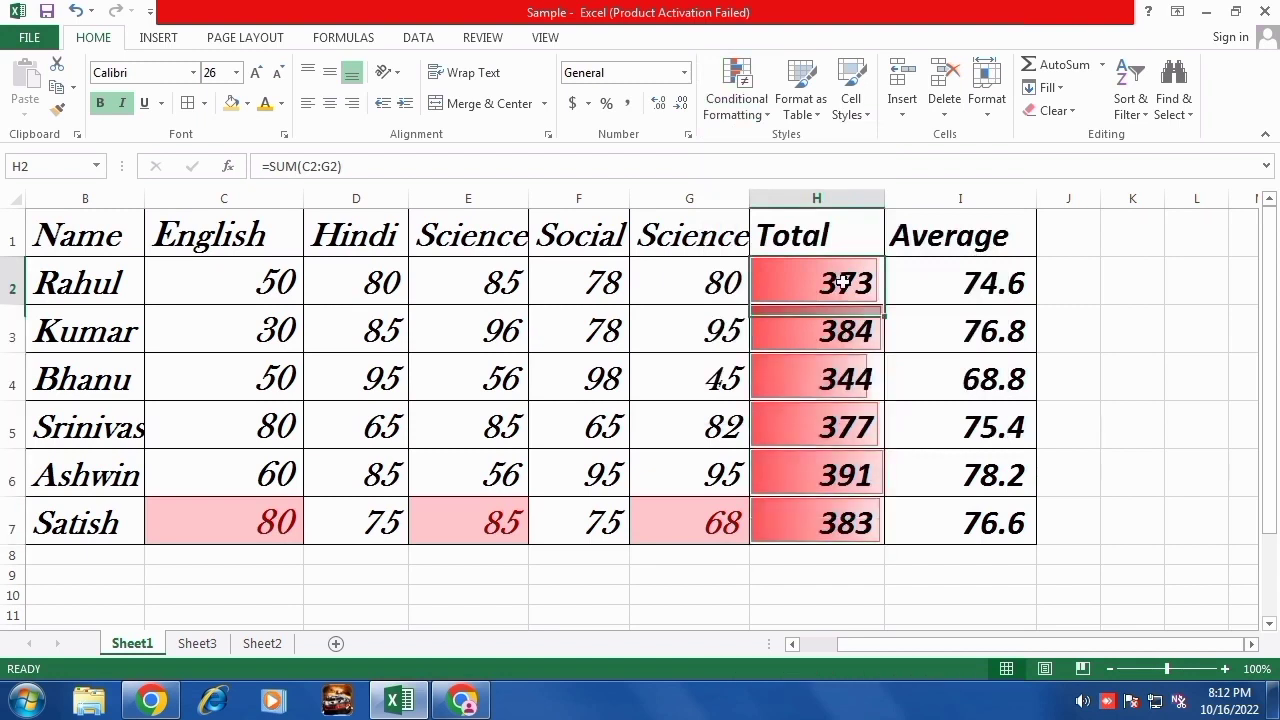
Overwrite the first three totals with 200 in H2, 100 in H3 and 150 in H4.
text(200)
key(Return)
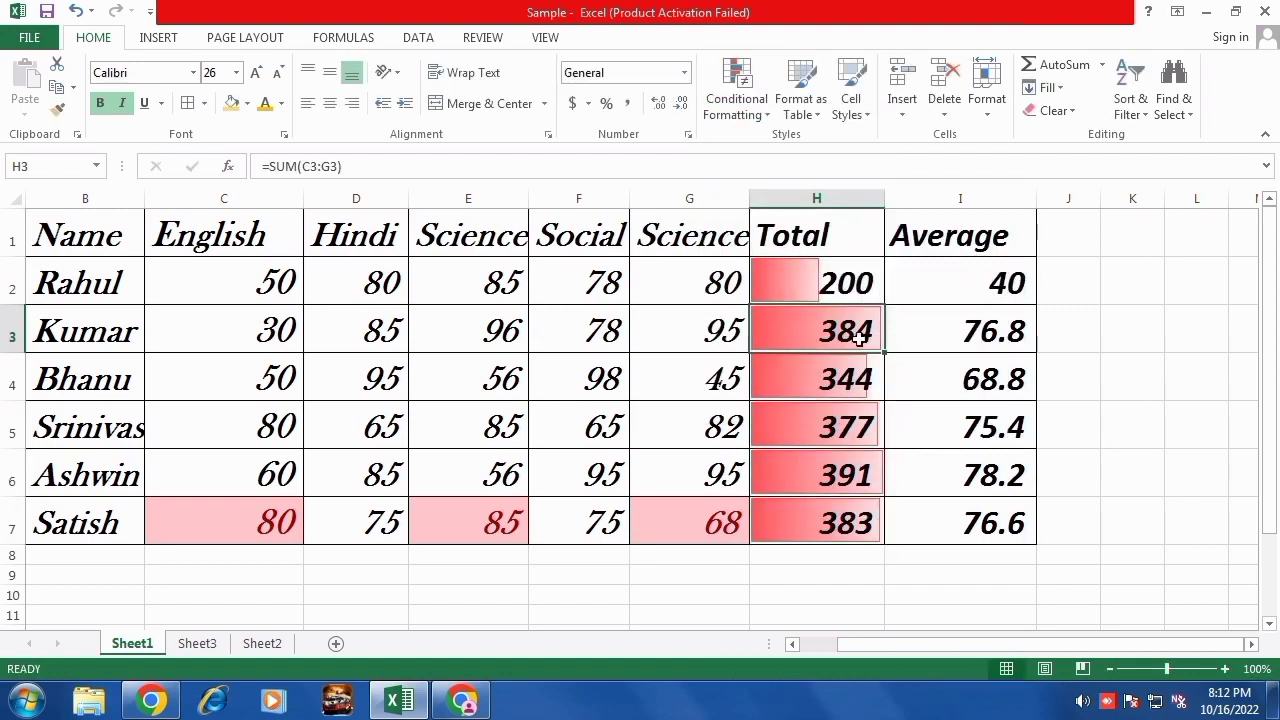
text(100)
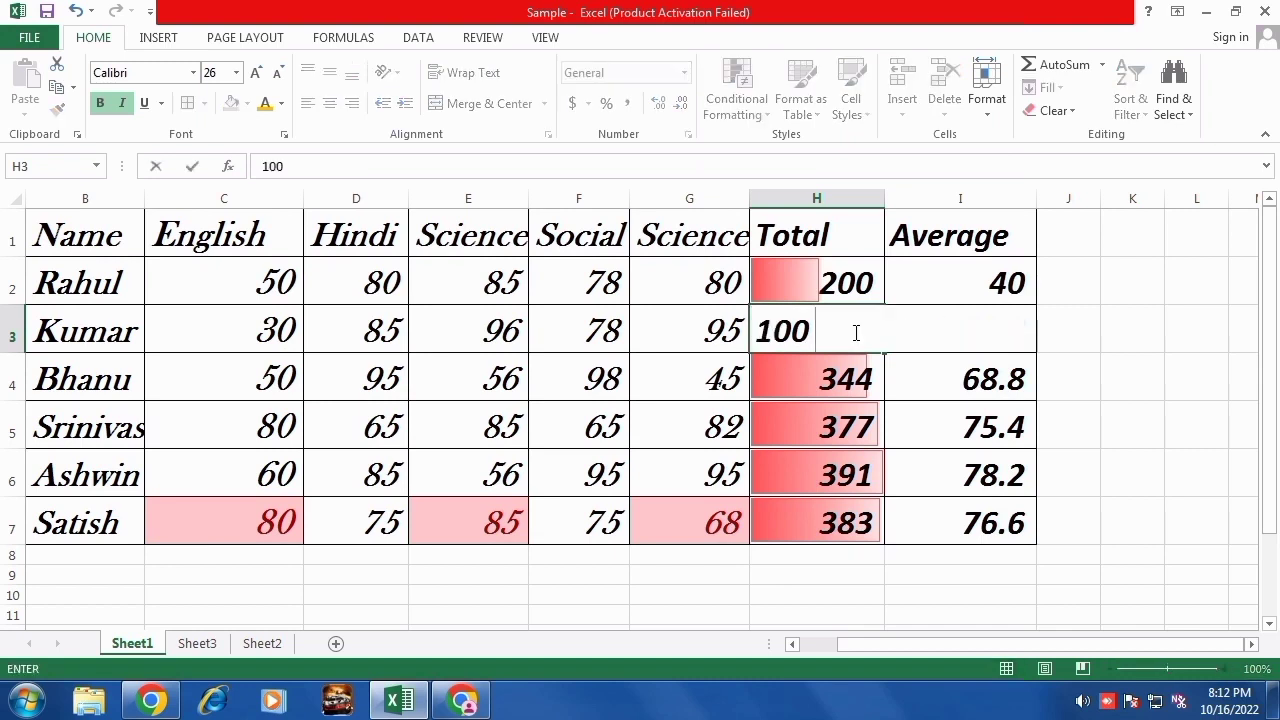
key(Return)
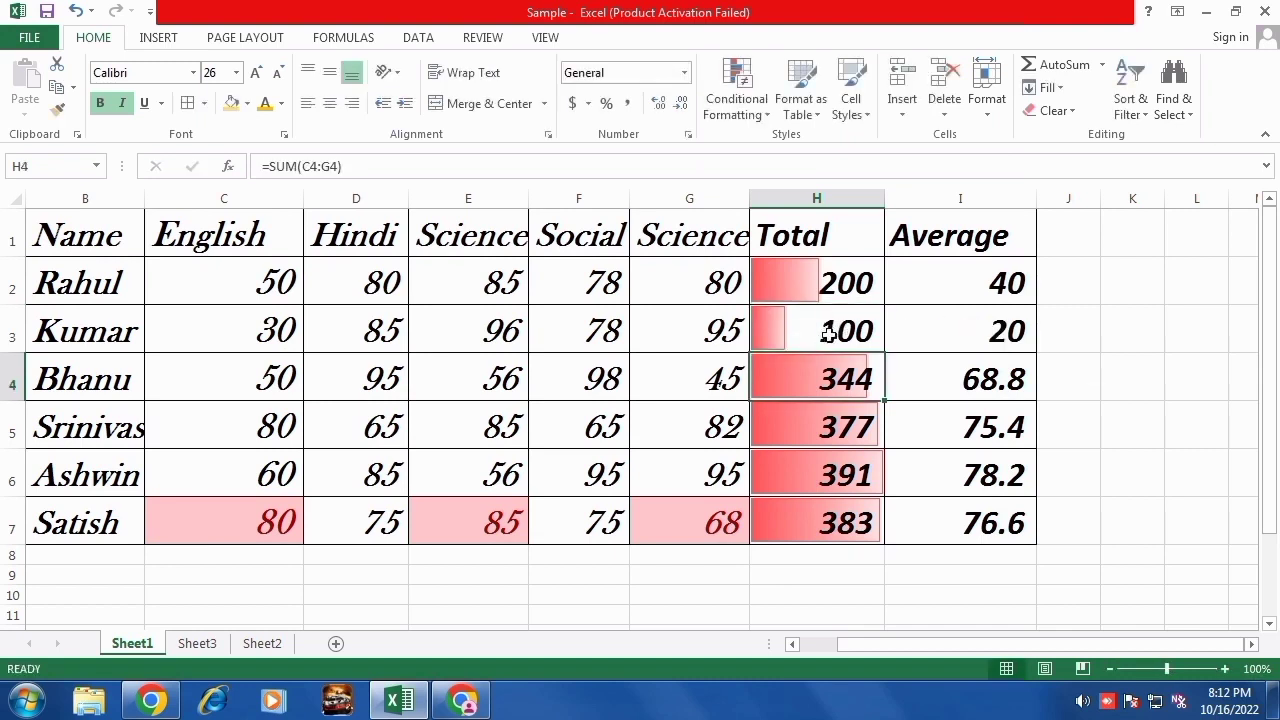
text(150)
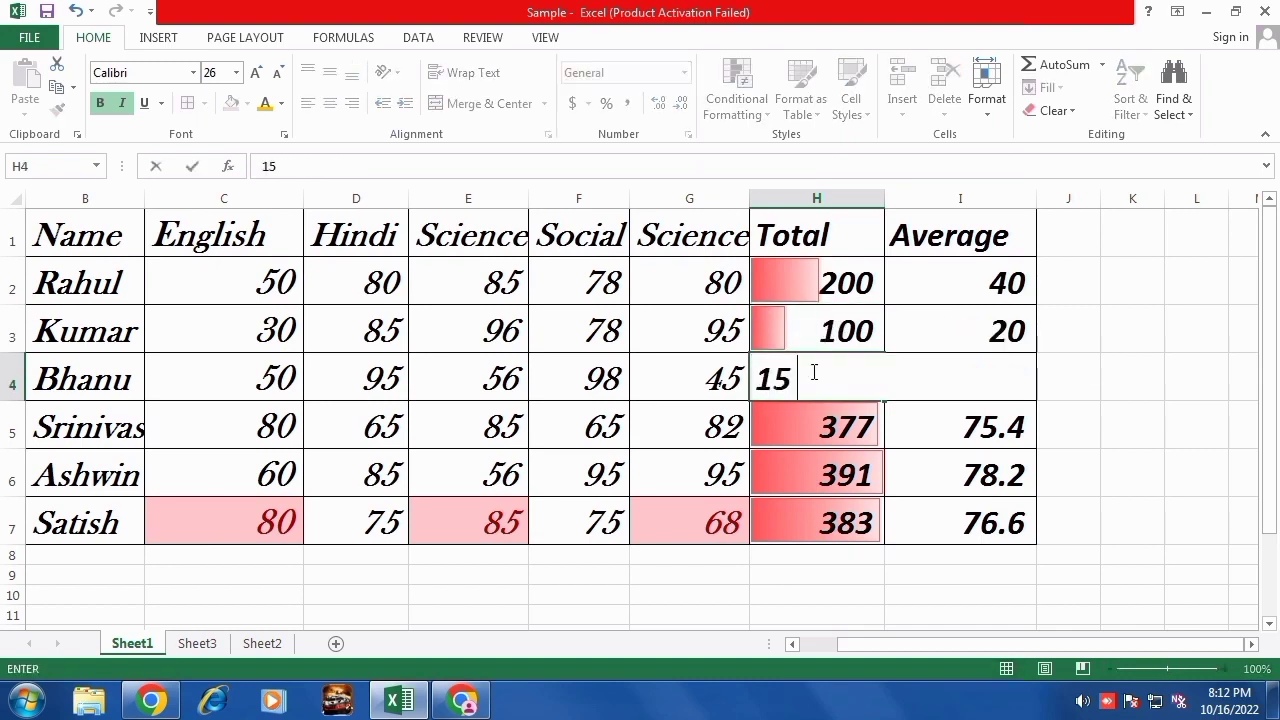
key(Return)
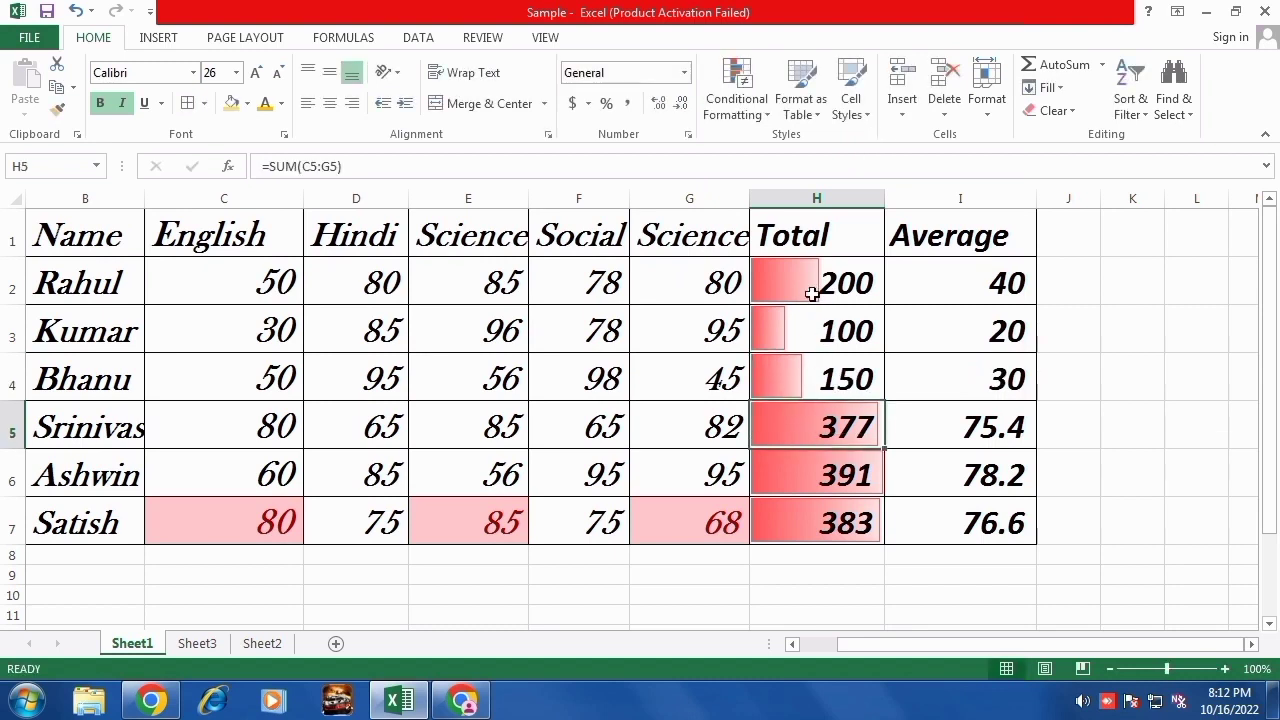
Apply the four-circle icon set in green, yellow, red and black to the totals in H2:H7.
drag(811, 290, 834, 524)
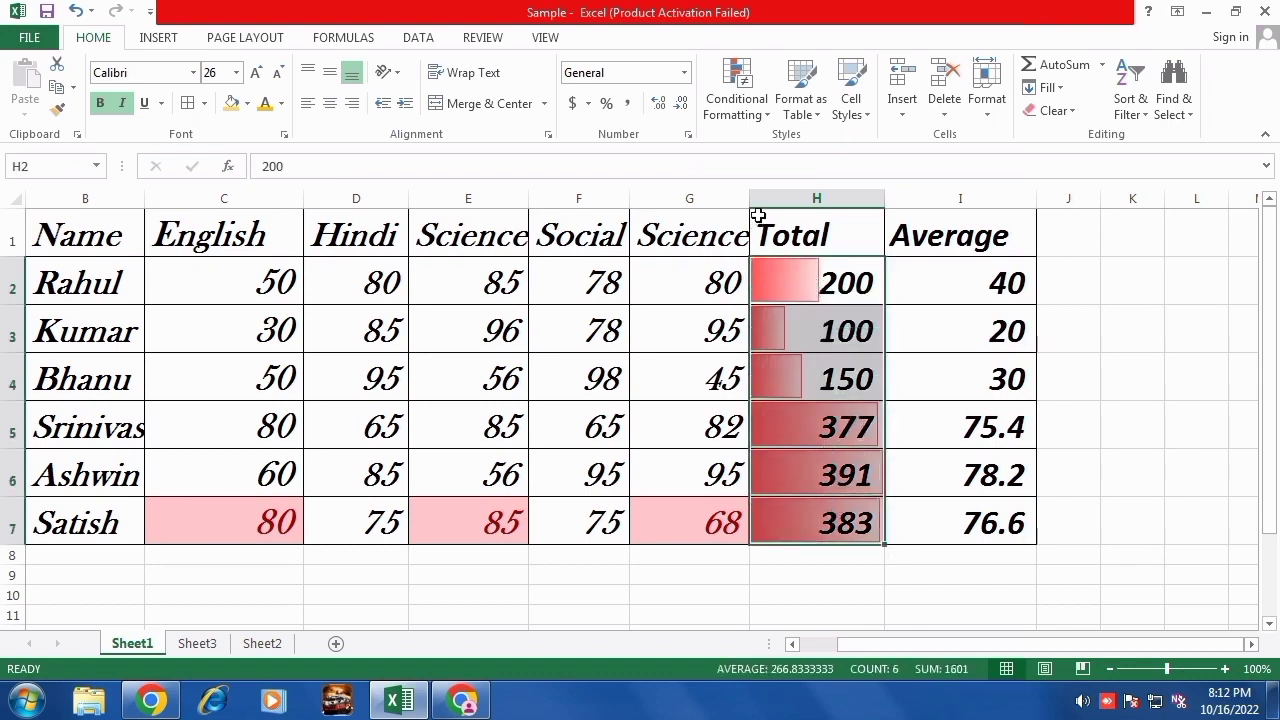
click(764, 114)
mouse_move(765, 283)
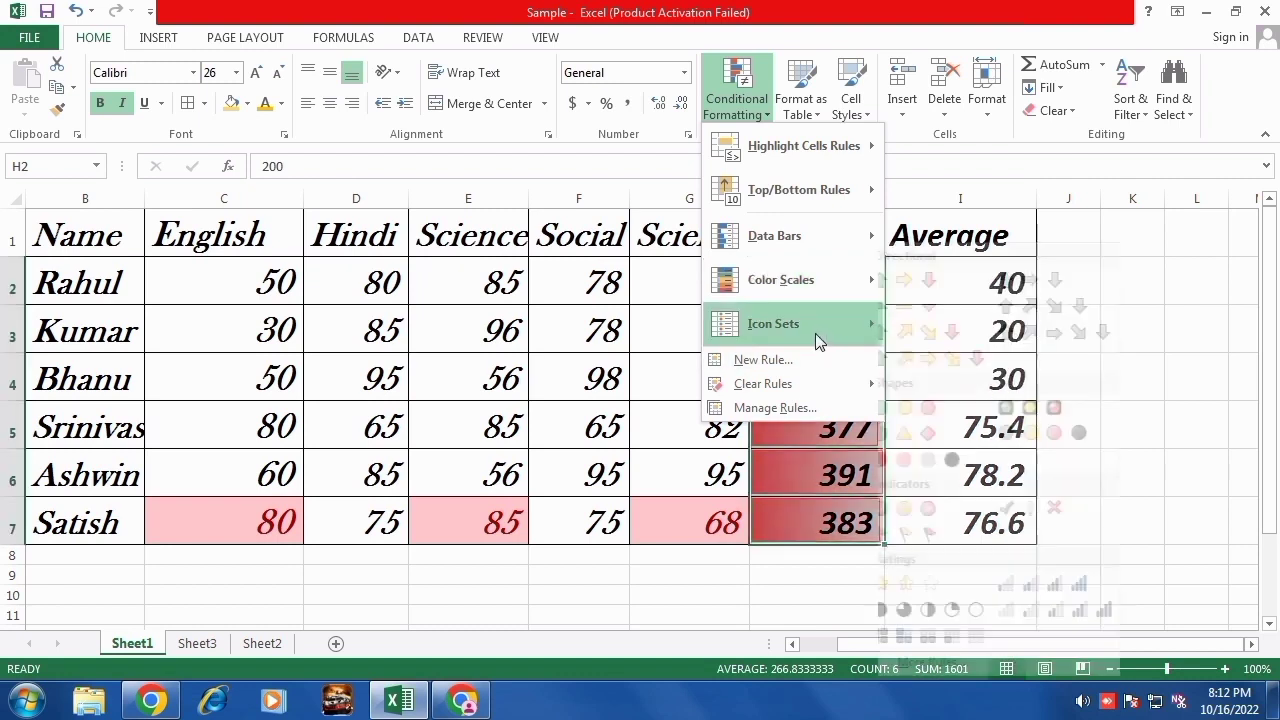
mouse_move(874, 329)
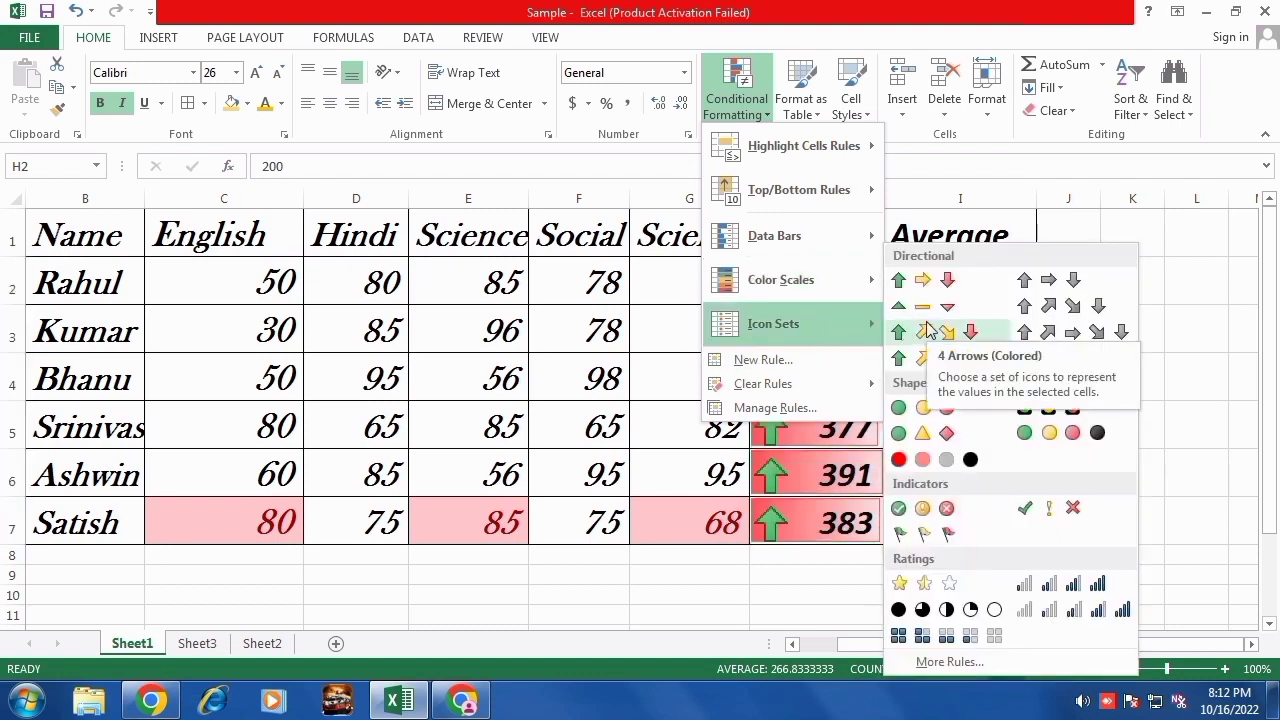
click(1015, 430)
click(800, 300)
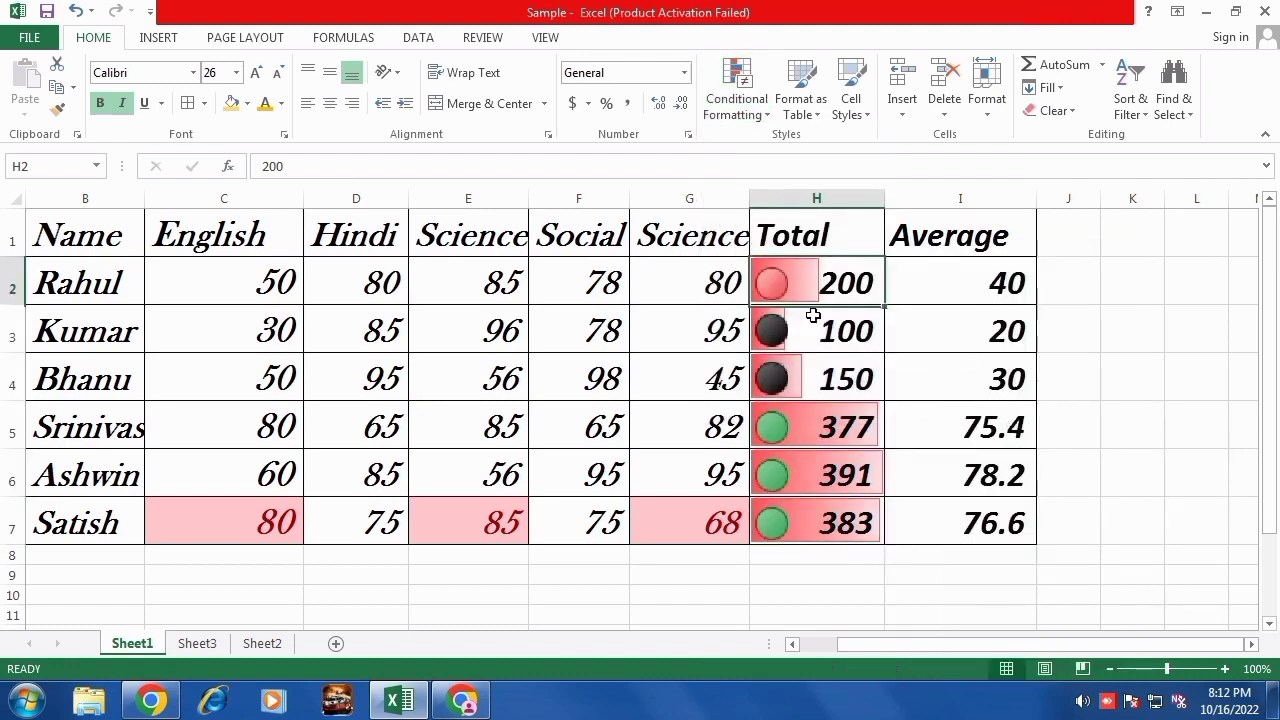
click(957, 369)
Apply the four-level signal-bar rating icon set to the totals in H2:H7.
drag(850, 285, 836, 520)
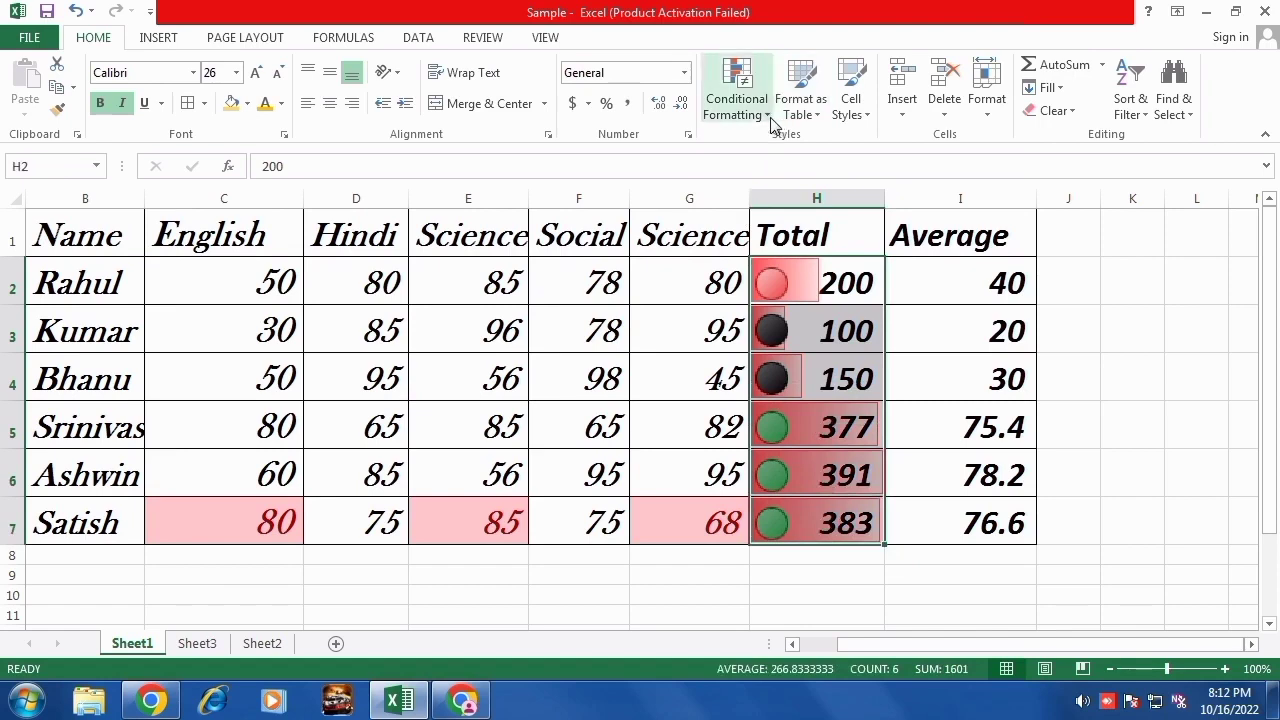
click(740, 105)
mouse_move(787, 341)
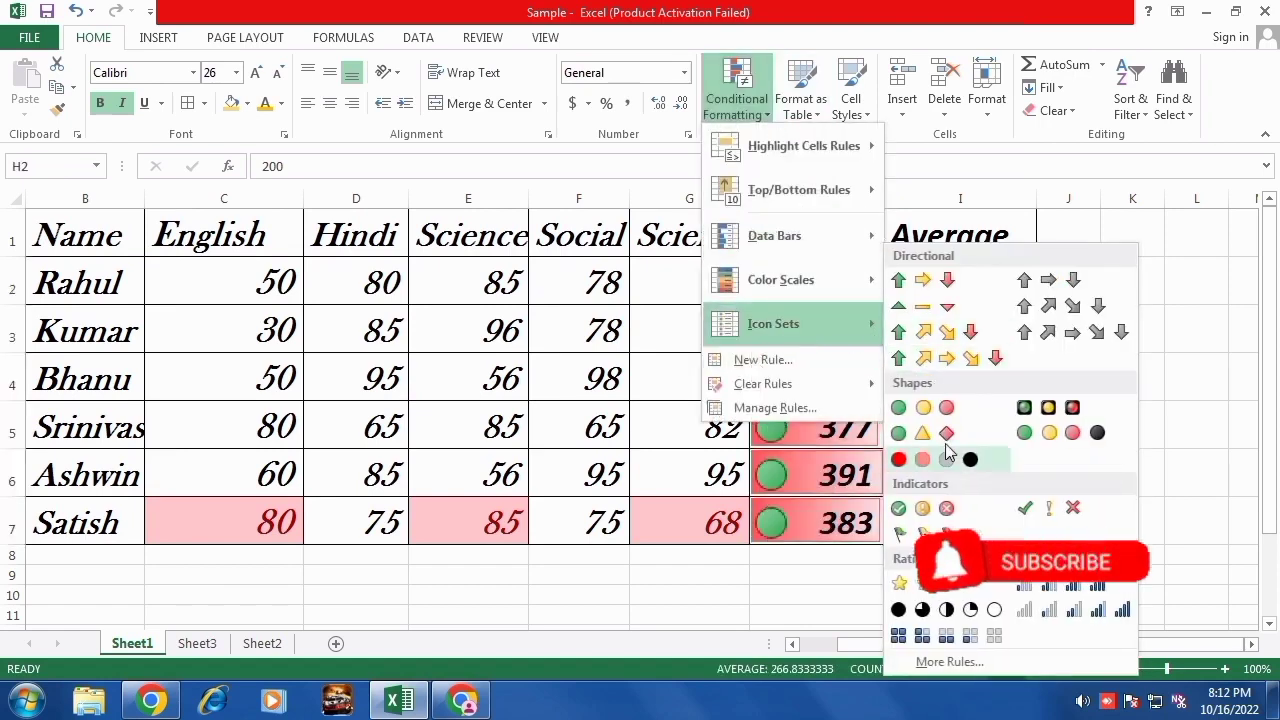
click(1060, 590)
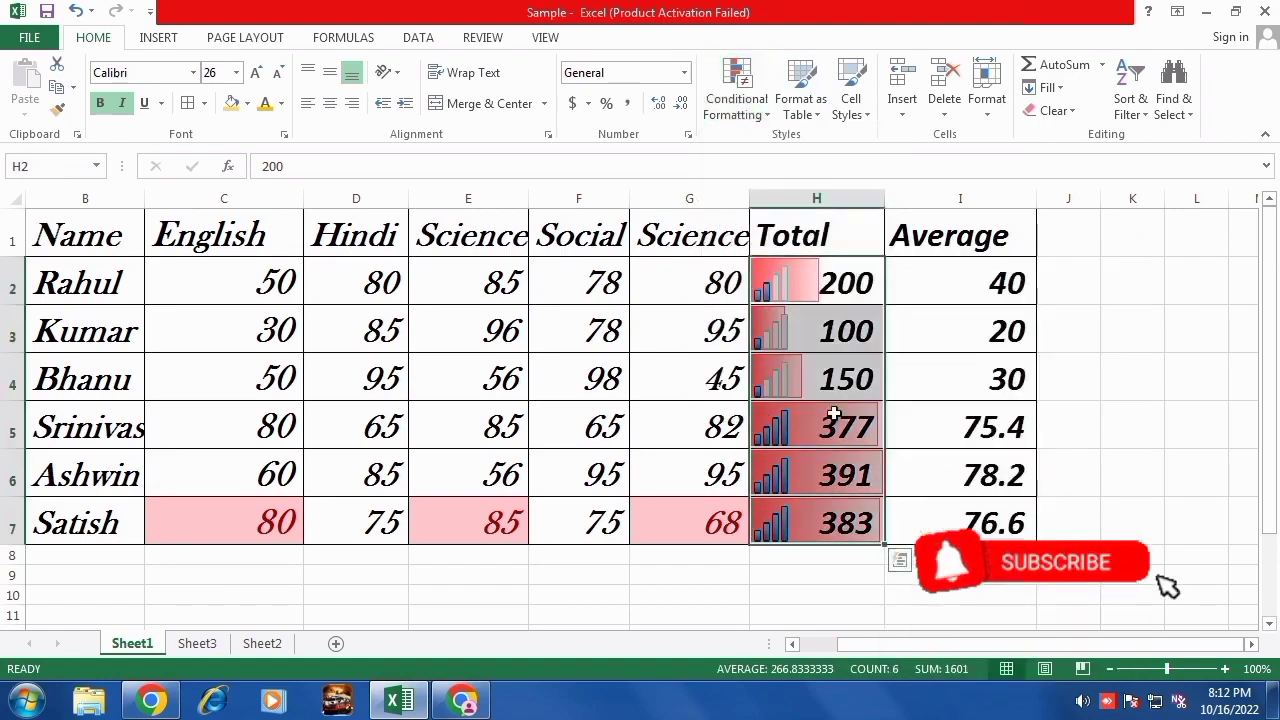
click(834, 410)
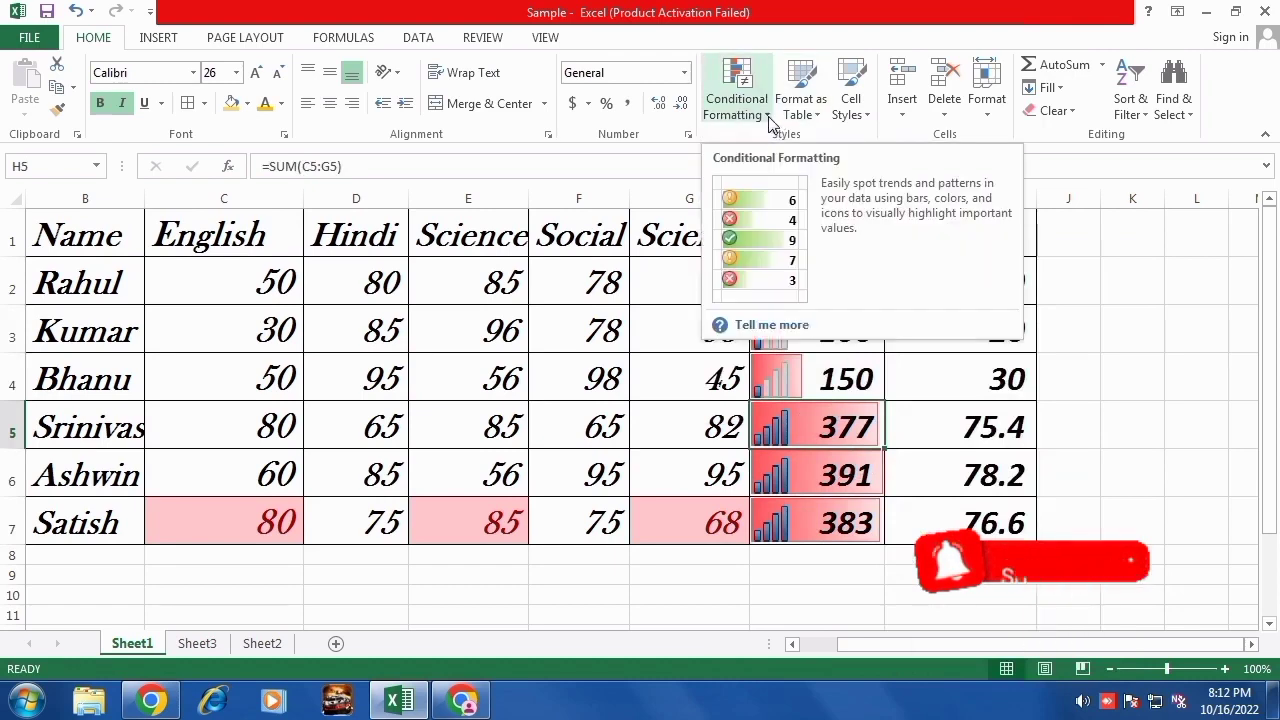
Undo the icon sets, the overwritten totals and the data bars in the Total column H2:H7.
click(819, 116)
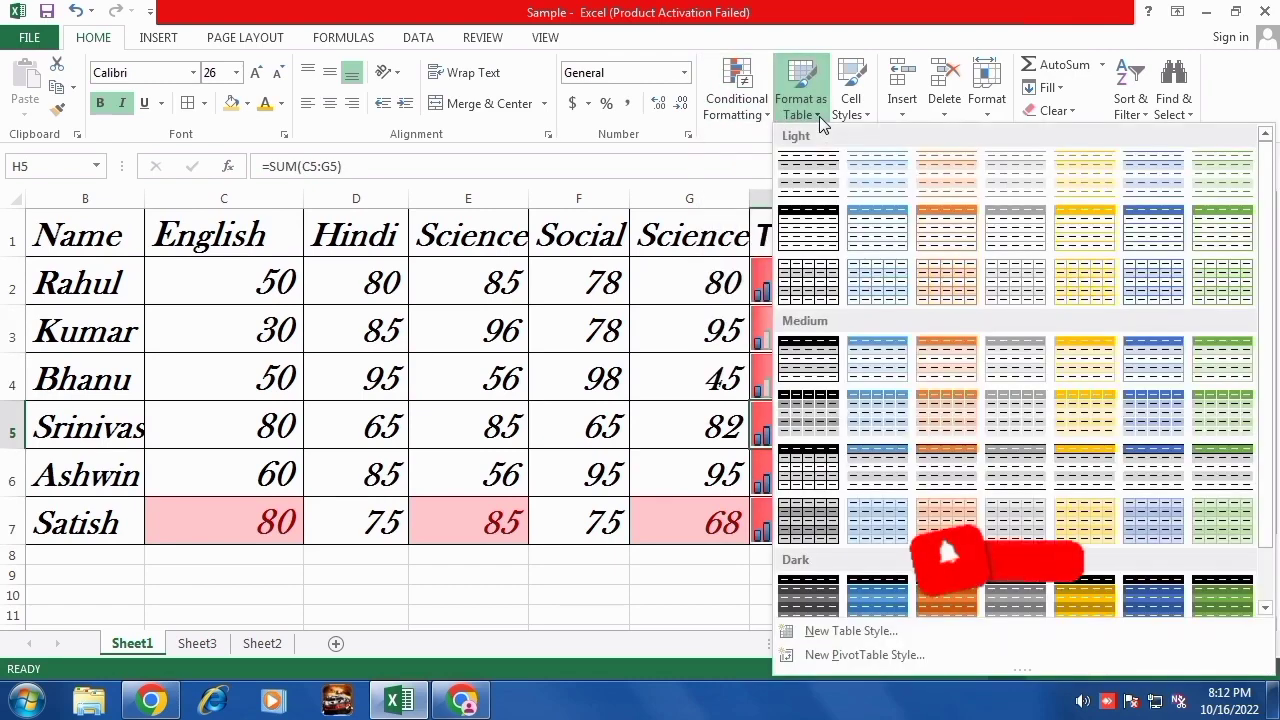
click(632, 225)
key(ctrl+z)
key(ctrl+z)
key(ctrl+z)
key(ctrl+z)
key(ctrl+z)
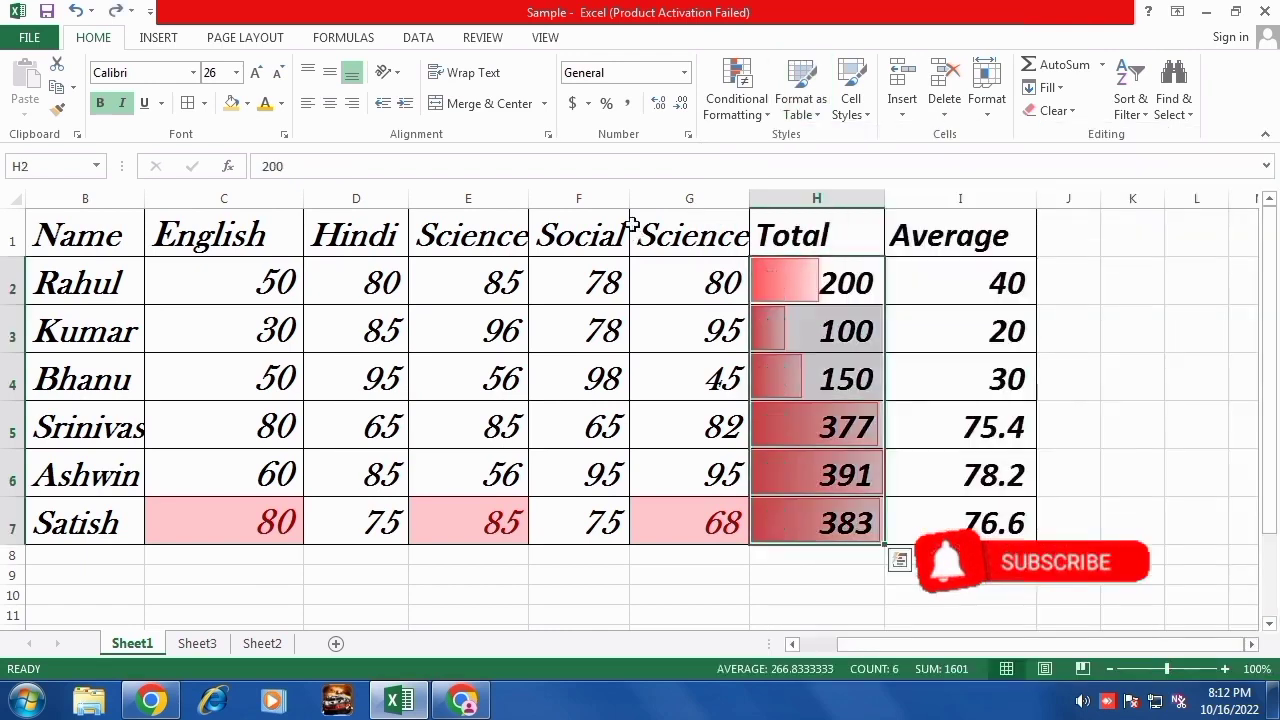
key(ctrl+z)
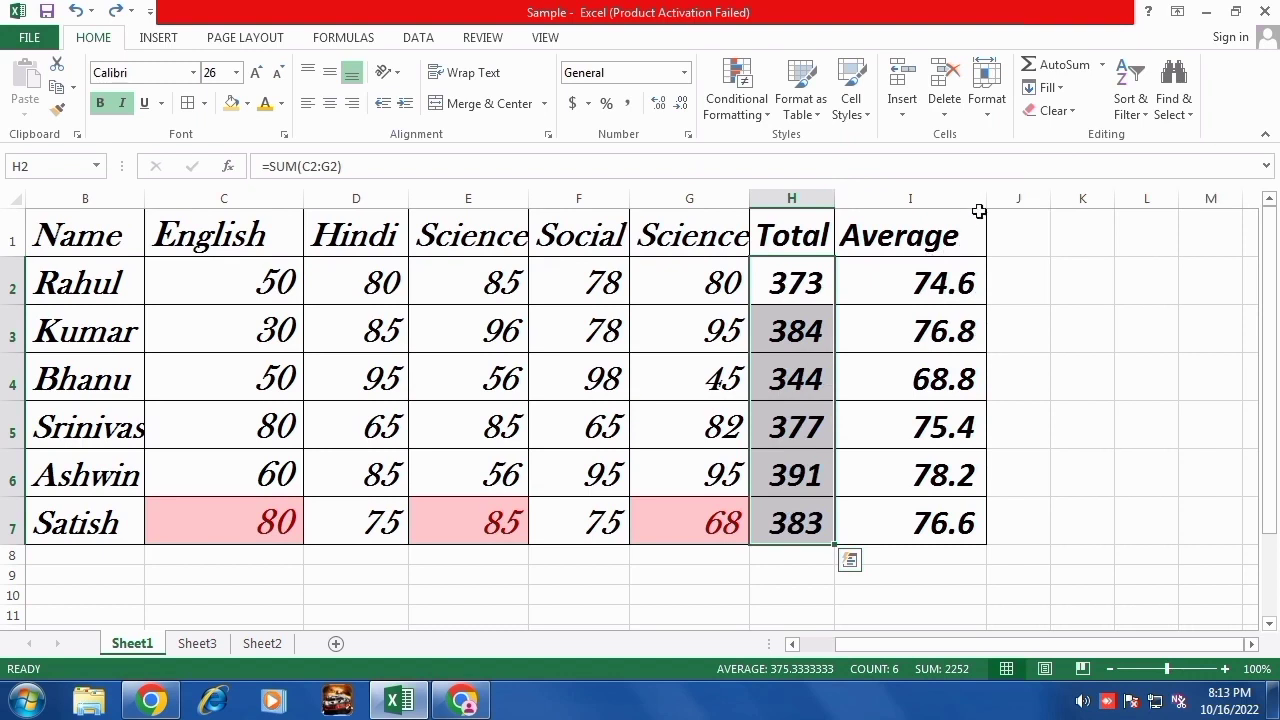
Narrow the Average column slightly and format B1:I7 as a table with headers in the orange banded Medium style.
drag(981, 203, 970, 203)
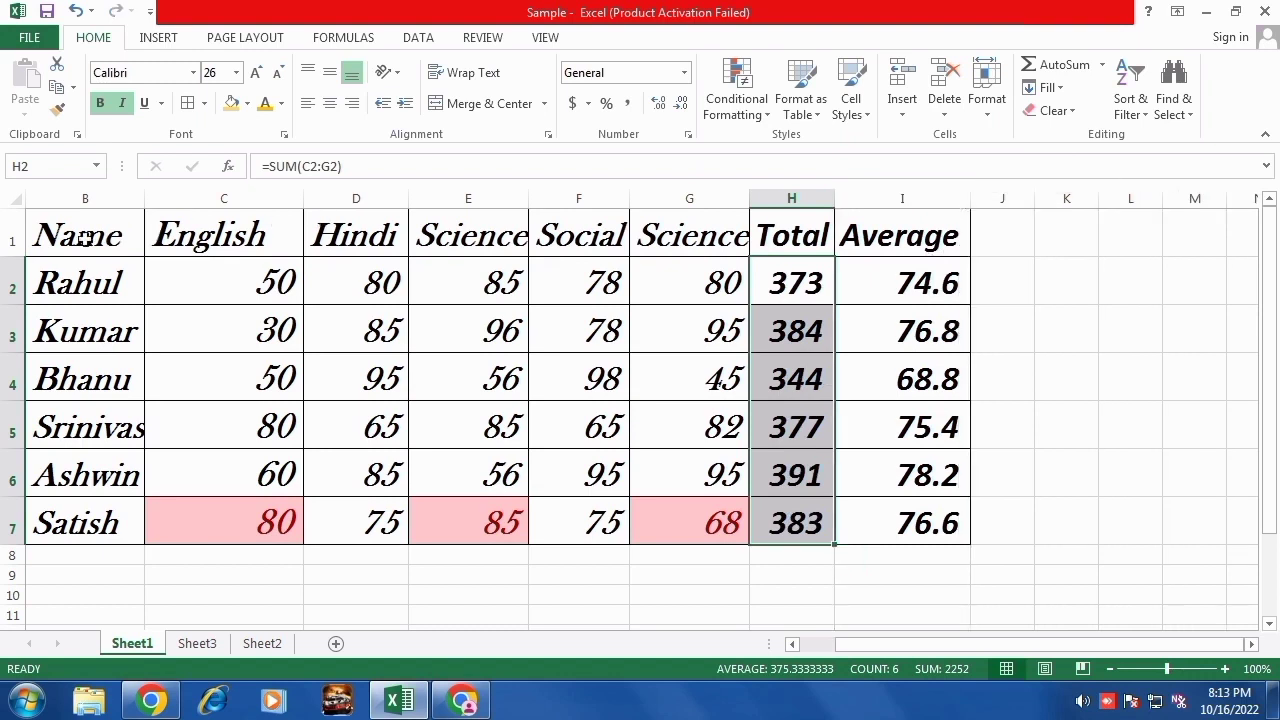
drag(85, 237, 905, 515)
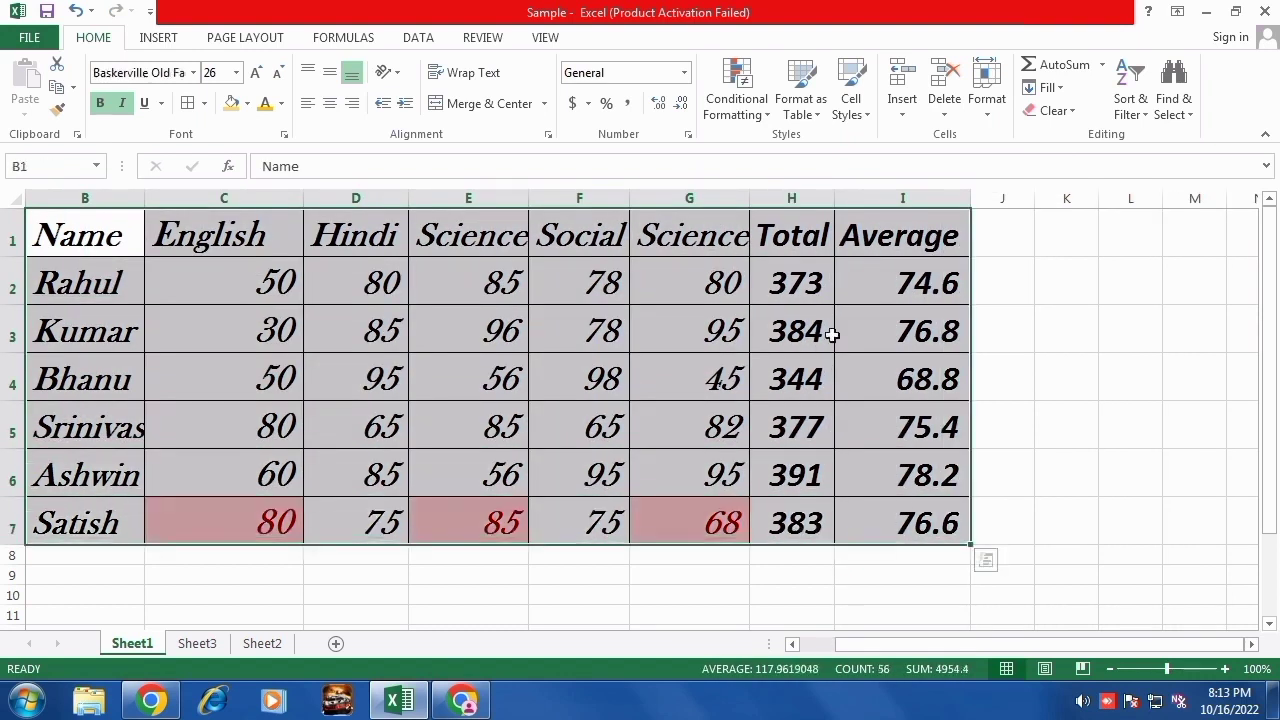
click(813, 116)
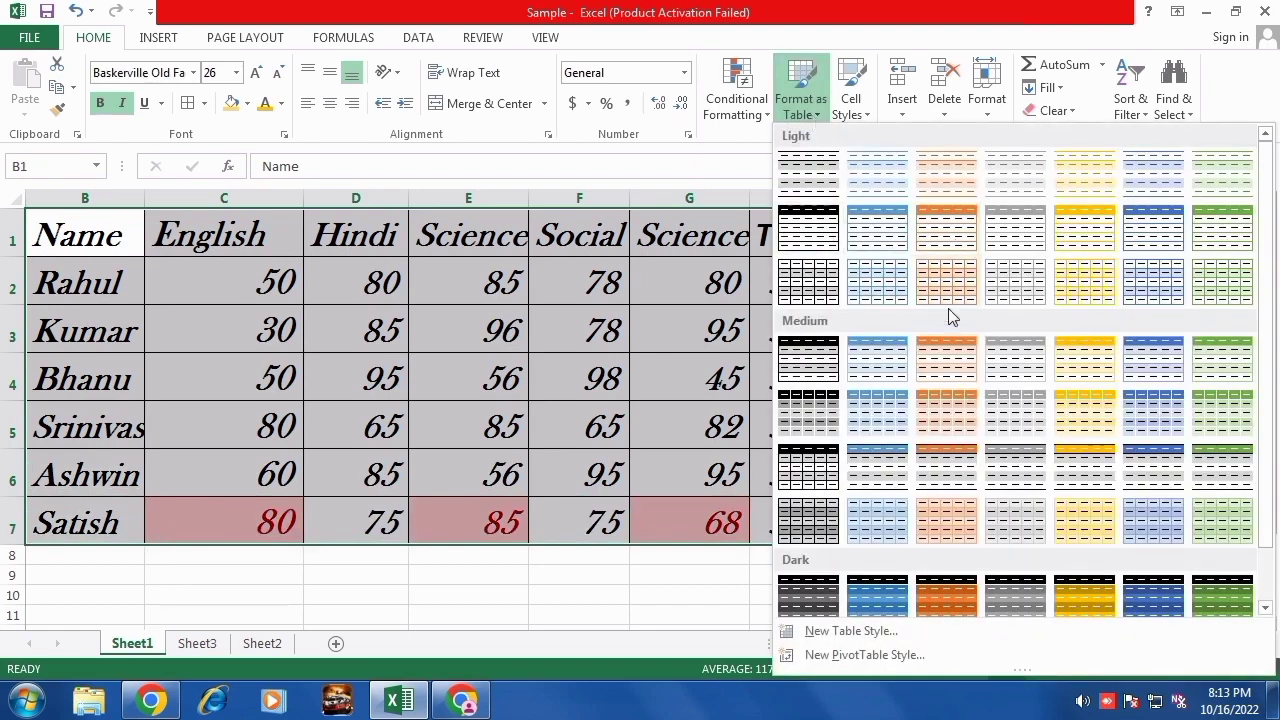
click(944, 370)
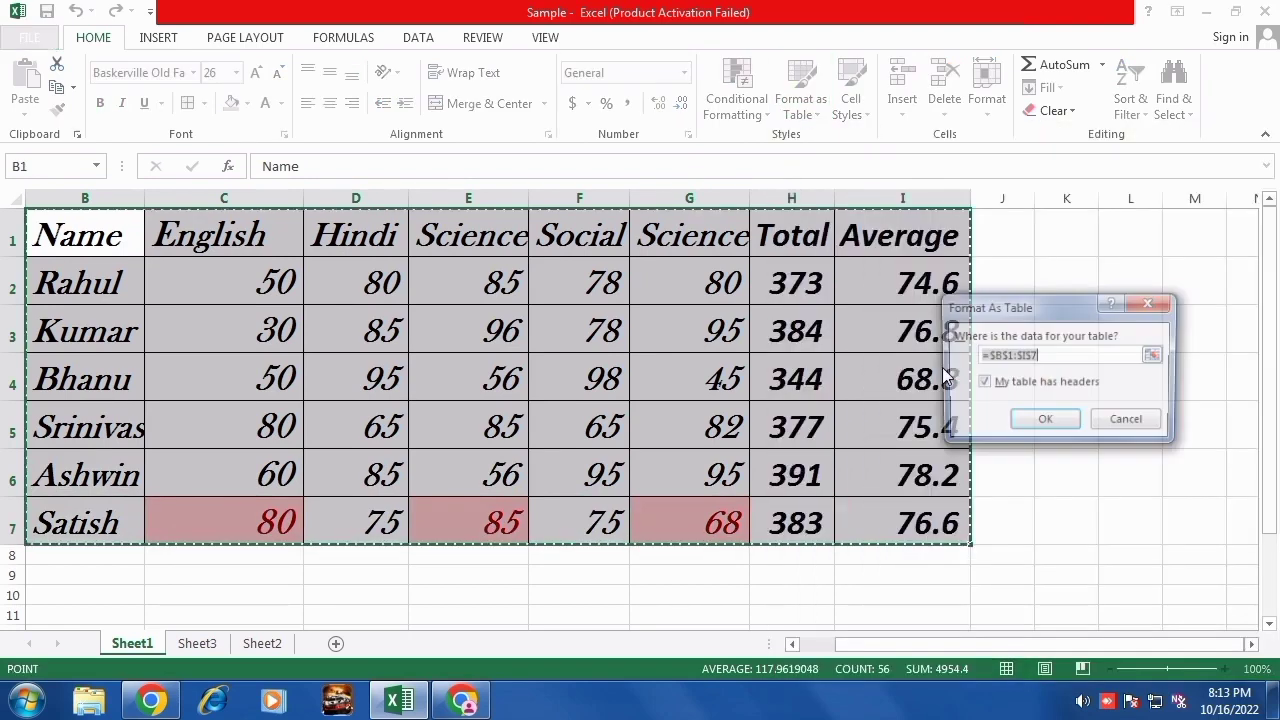
click(1040, 421)
click(746, 372)
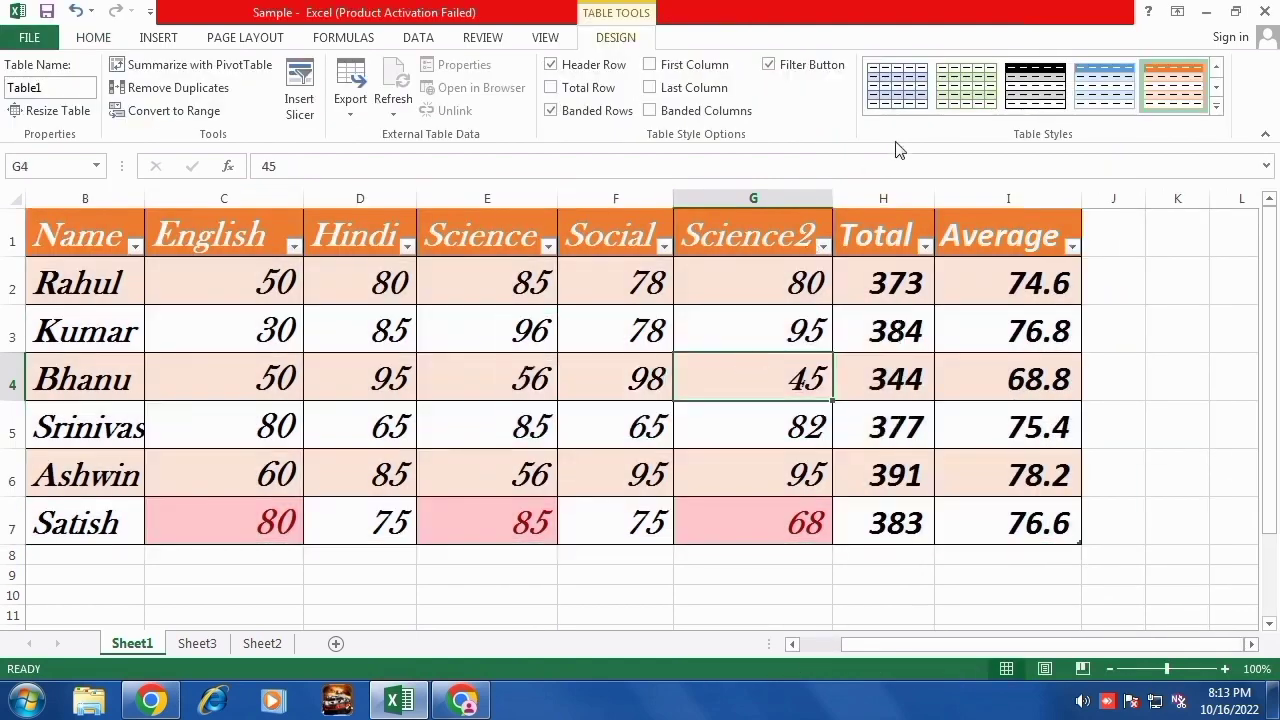
Try the green, black and orange banded table styles on the marks table.
click(963, 104)
click(1047, 106)
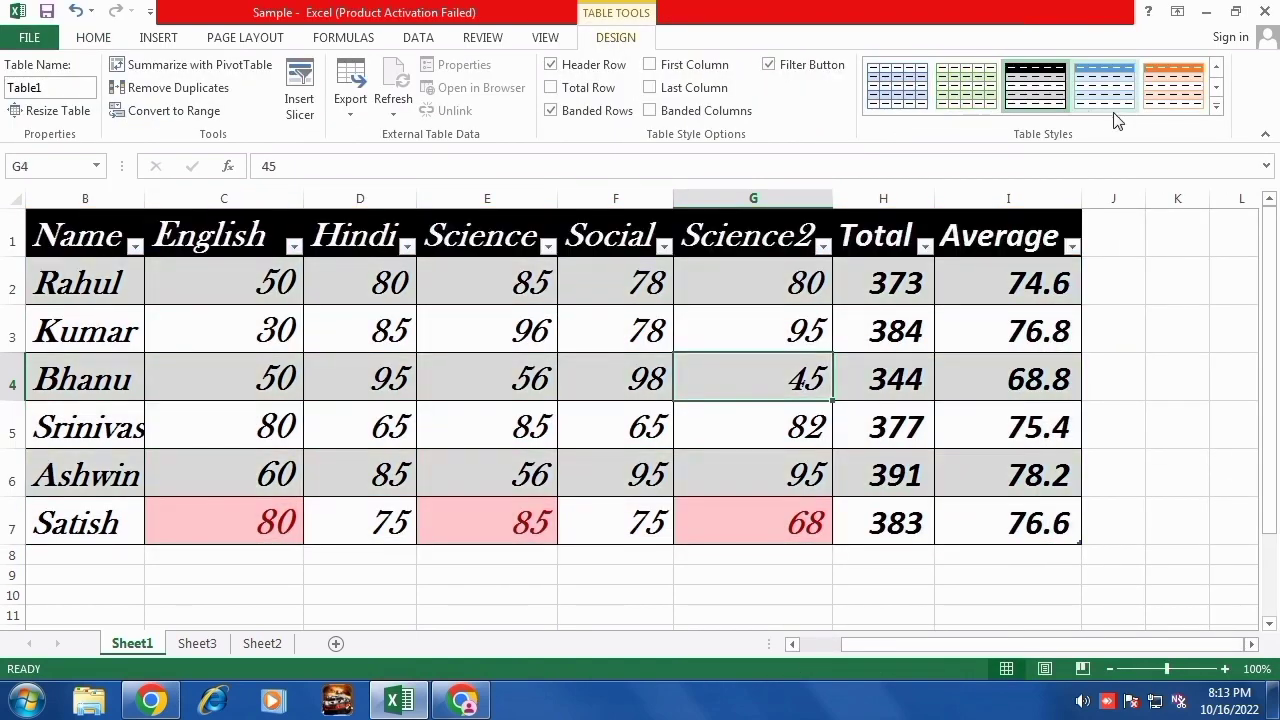
click(1176, 100)
Apply the blue Medium table style with all rows shaded to the marks table.
click(1215, 106)
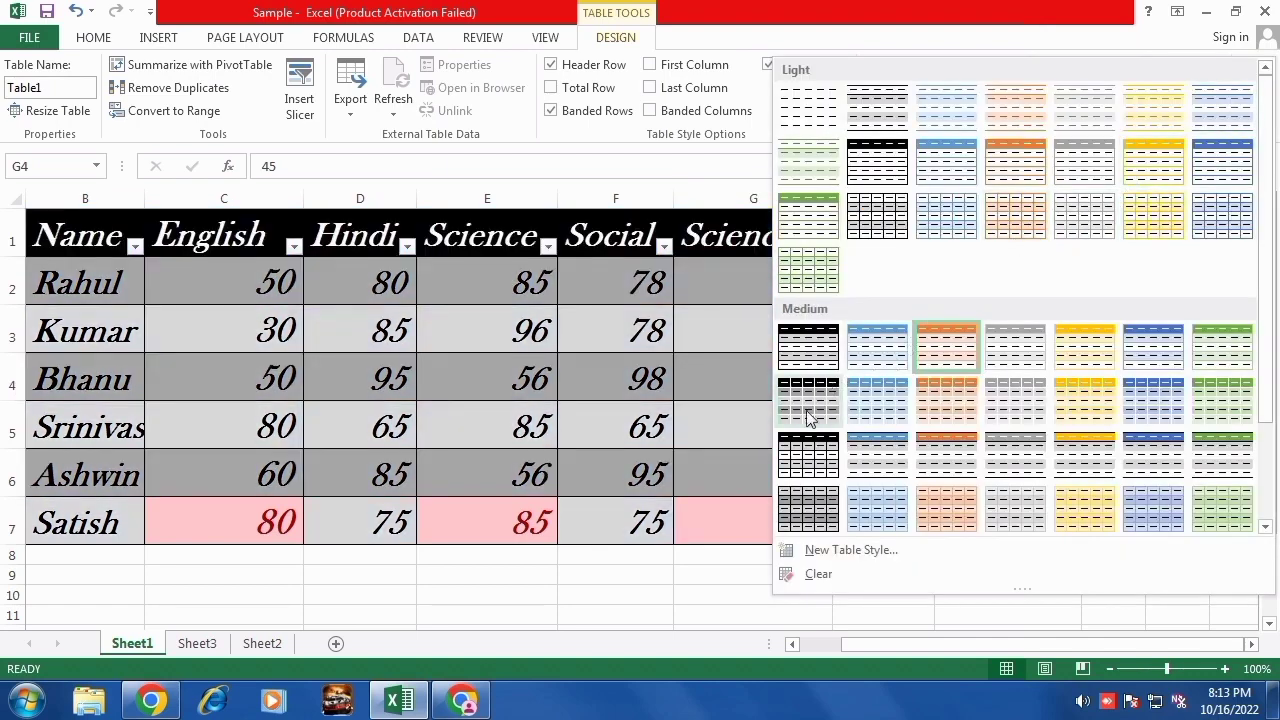
click(1140, 402)
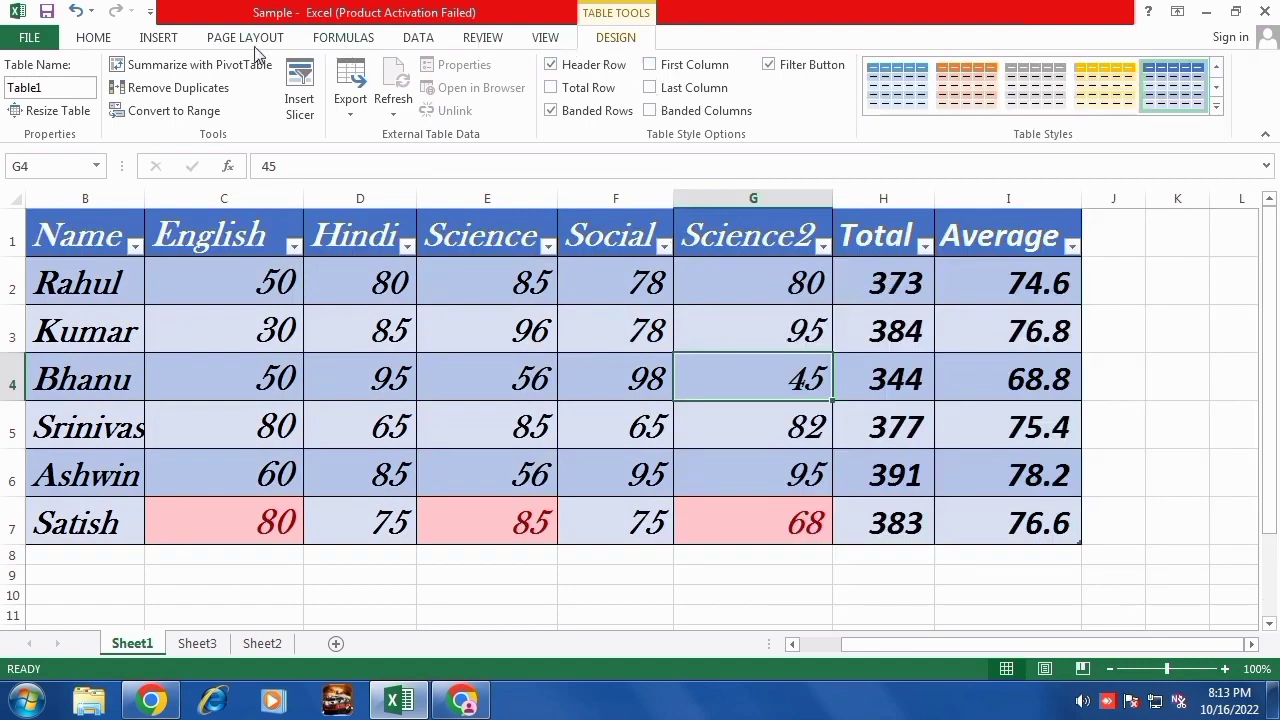
click(93, 37)
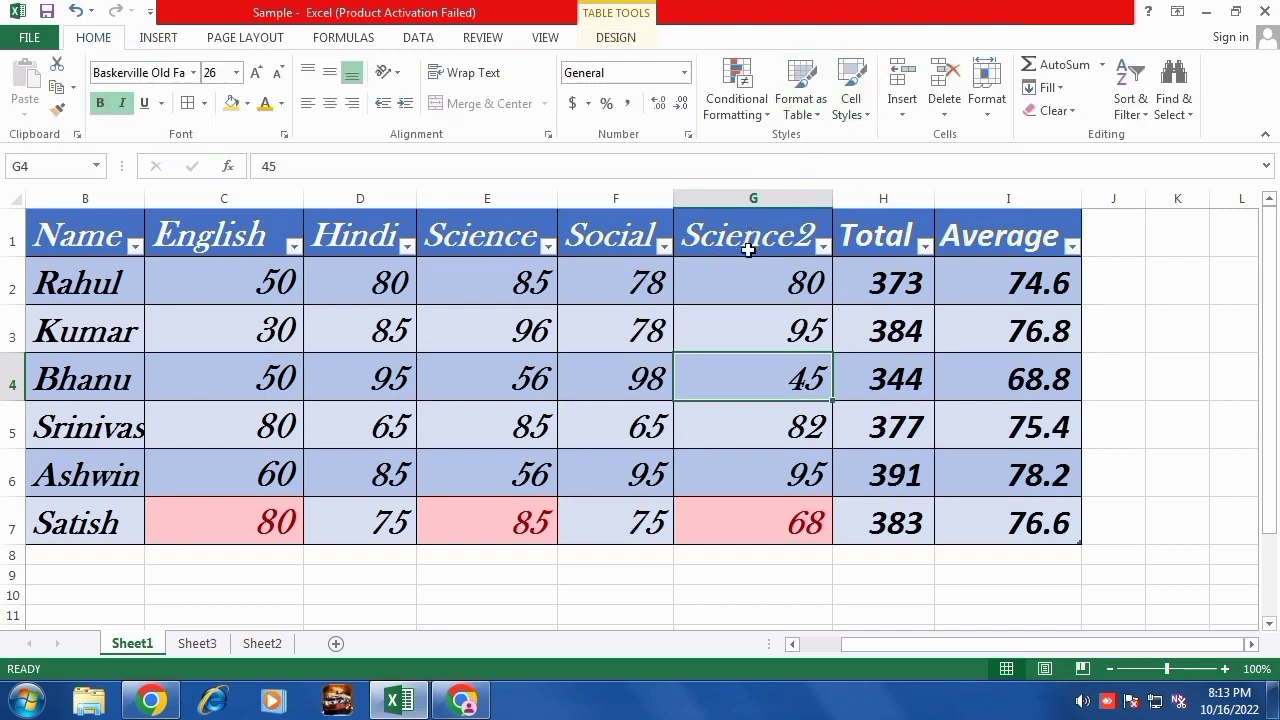
Undo the table style changes, the table conversion and the Average column's width change, and deselect the range.
key(ctrl+z)
key(ctrl+z)
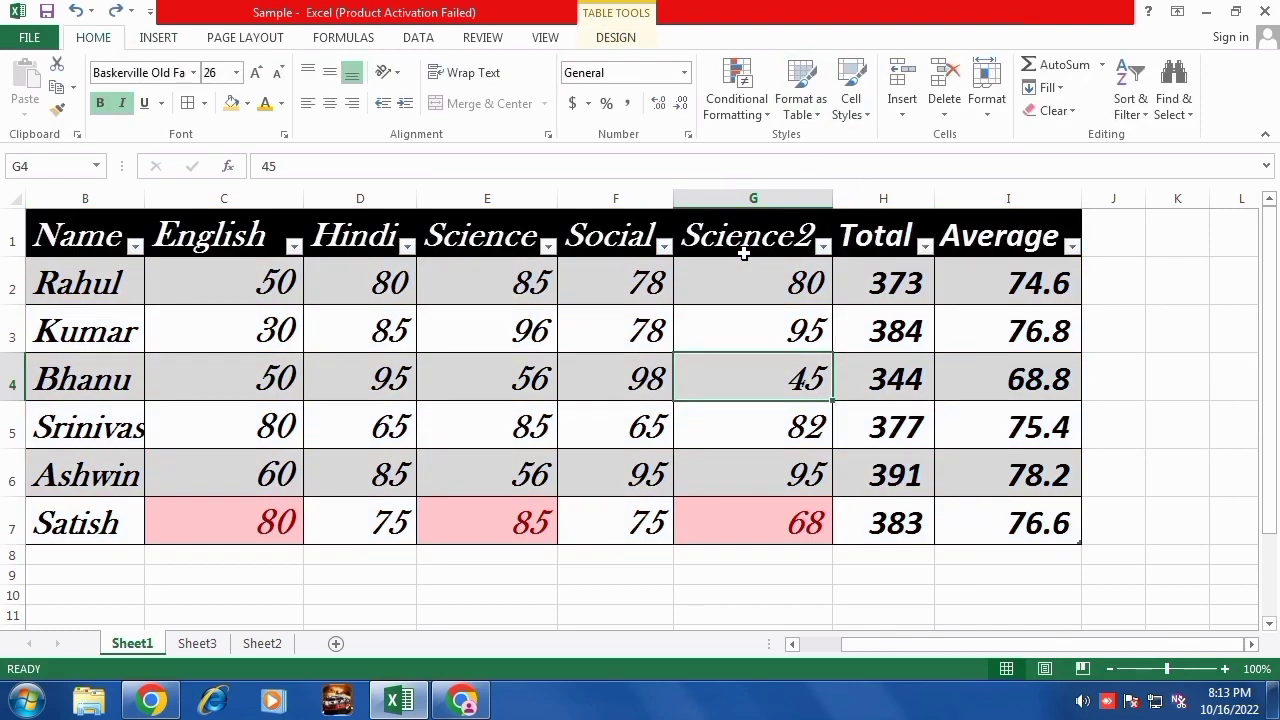
key(ctrl+z)
key(ctrl+z)
key(ctrl+z)
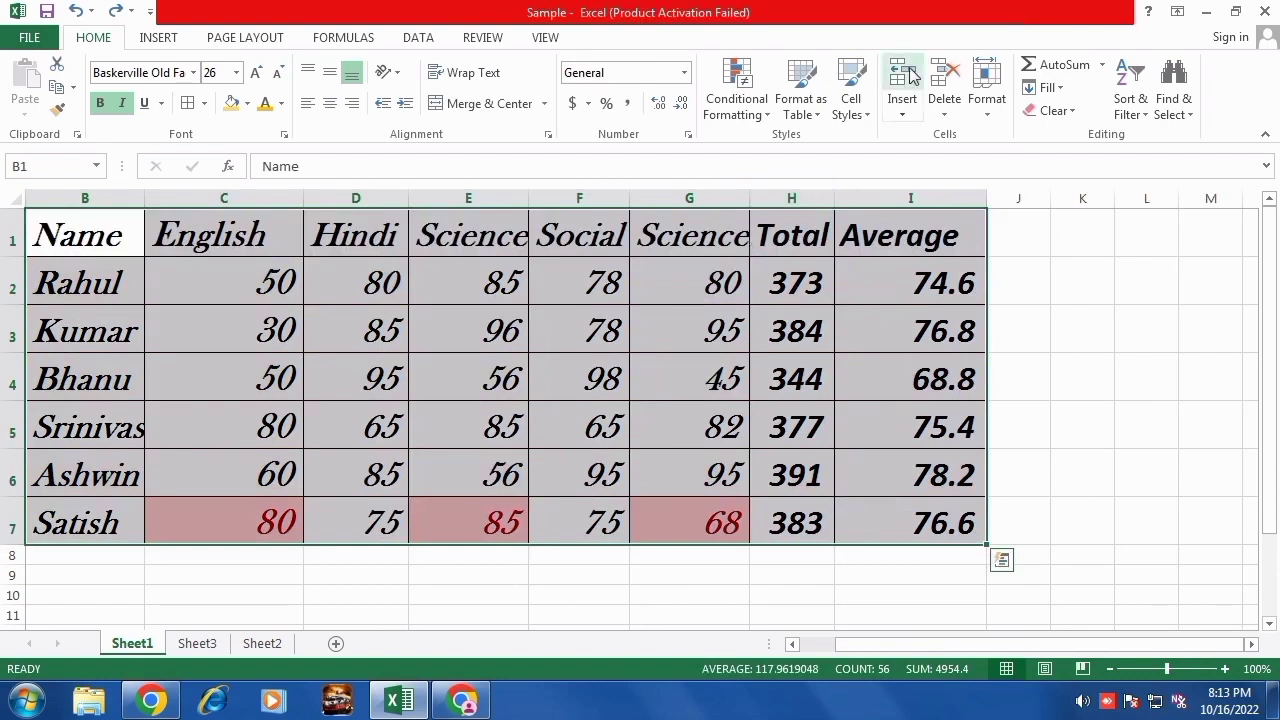
click(840, 282)
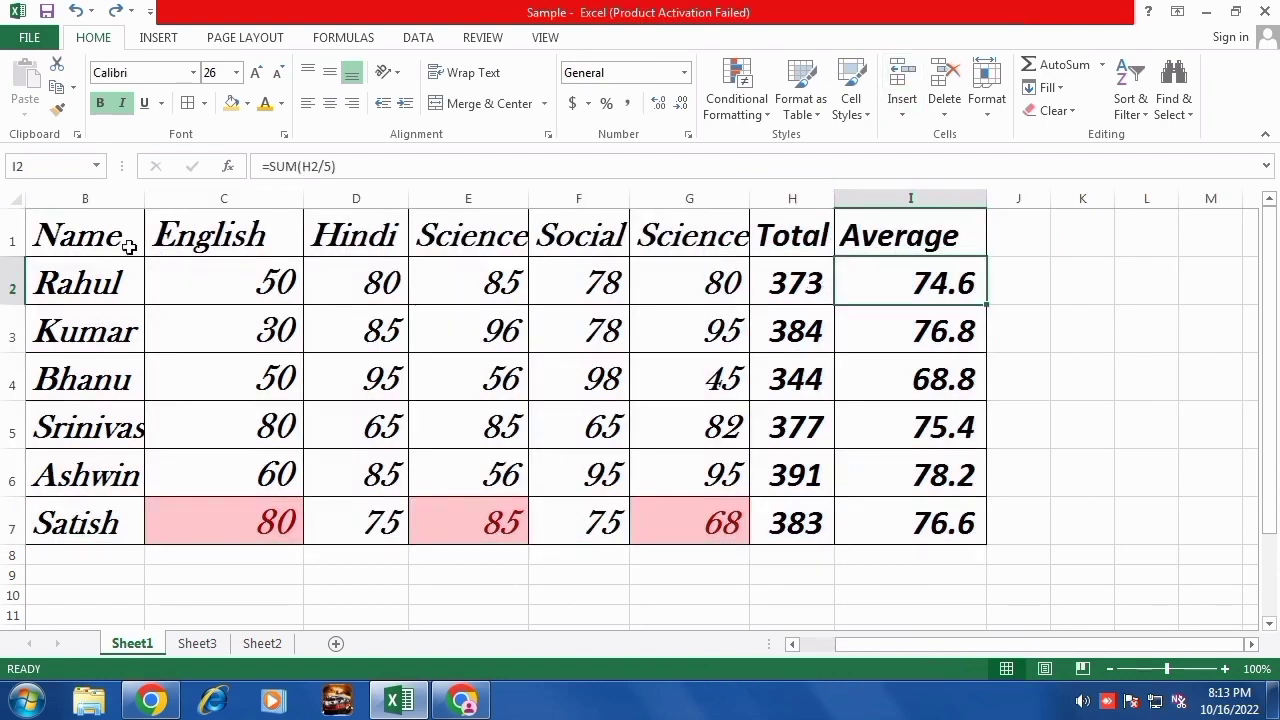
Apply the Good cell style to the header row B1:I1, and replace it with the Normal style.
drag(129, 247, 918, 234)
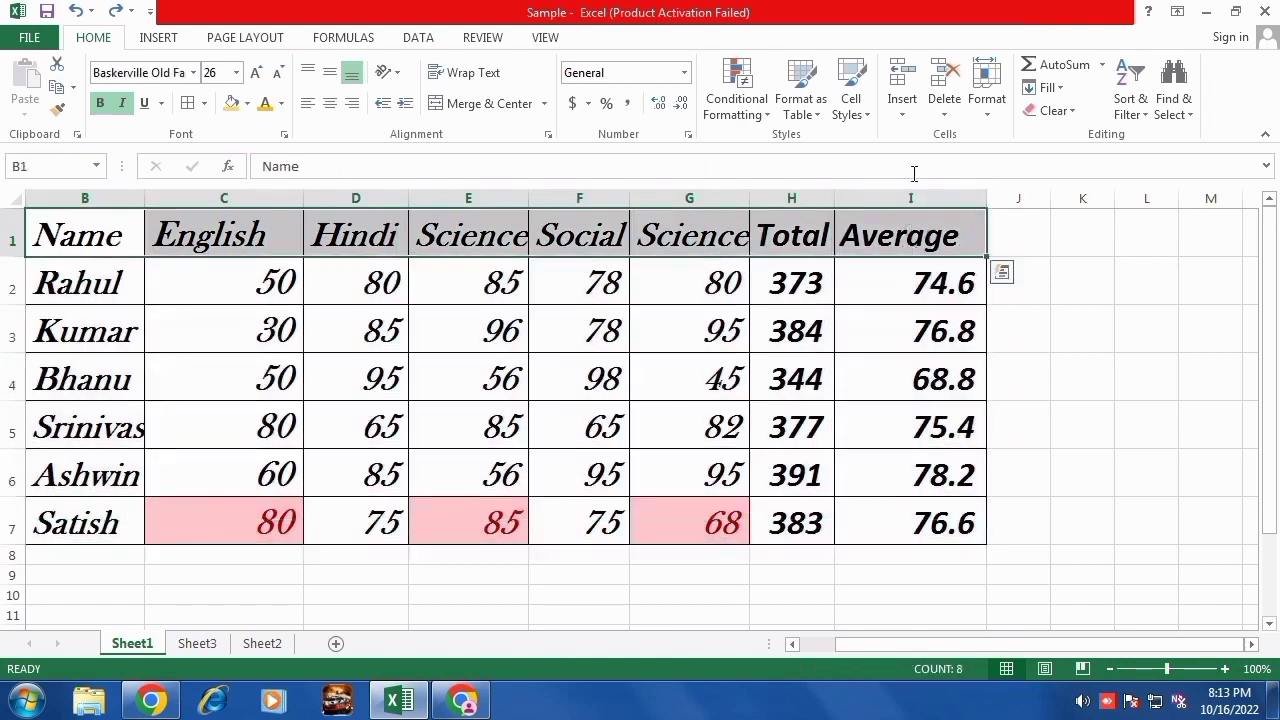
click(867, 116)
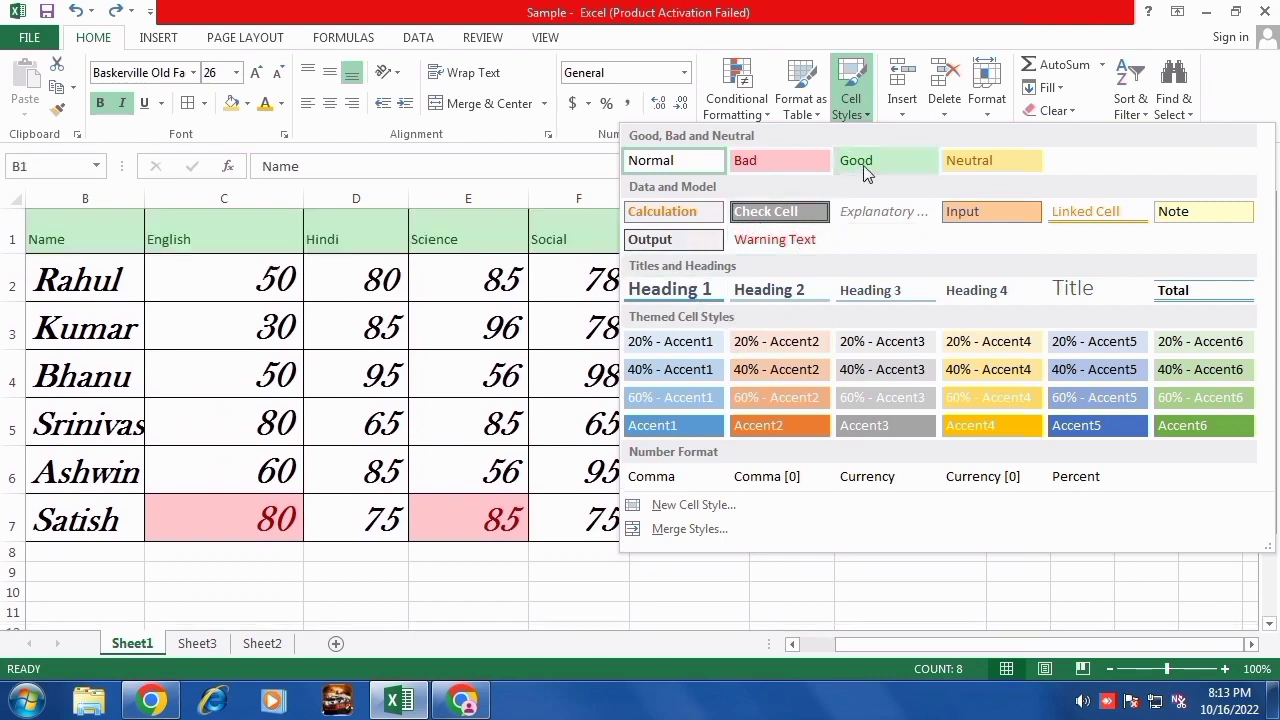
click(875, 162)
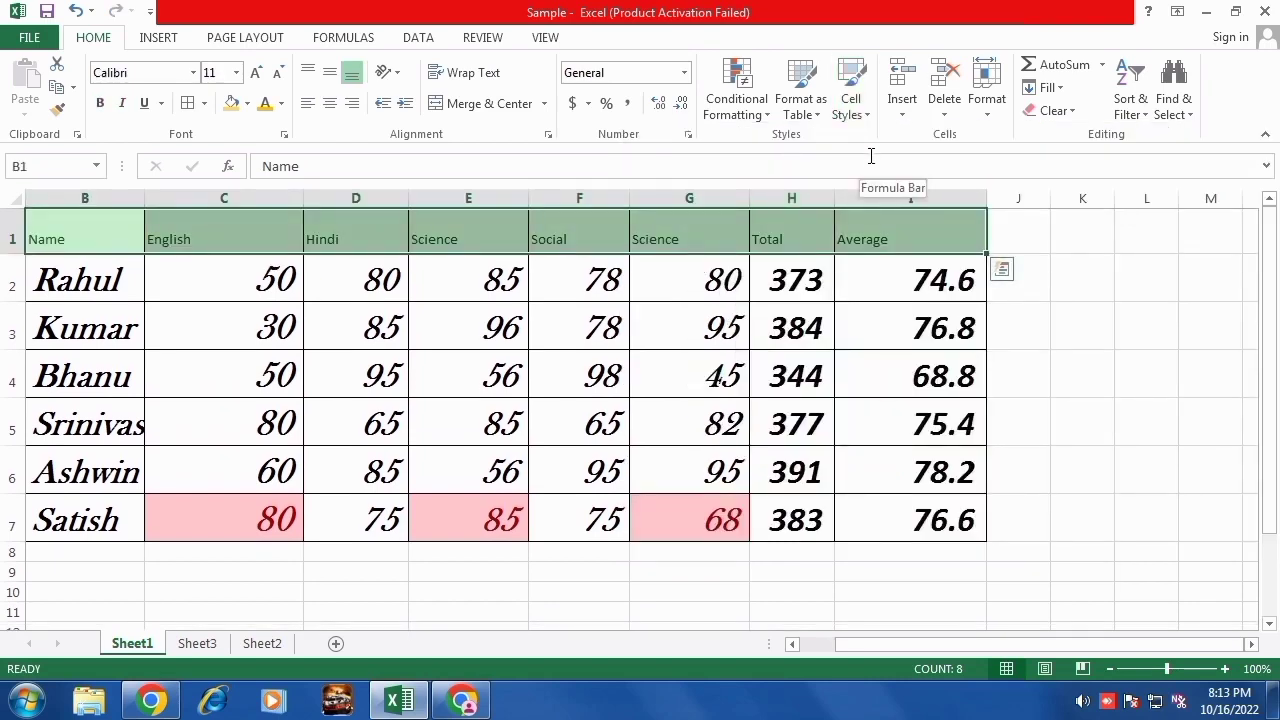
click(851, 100)
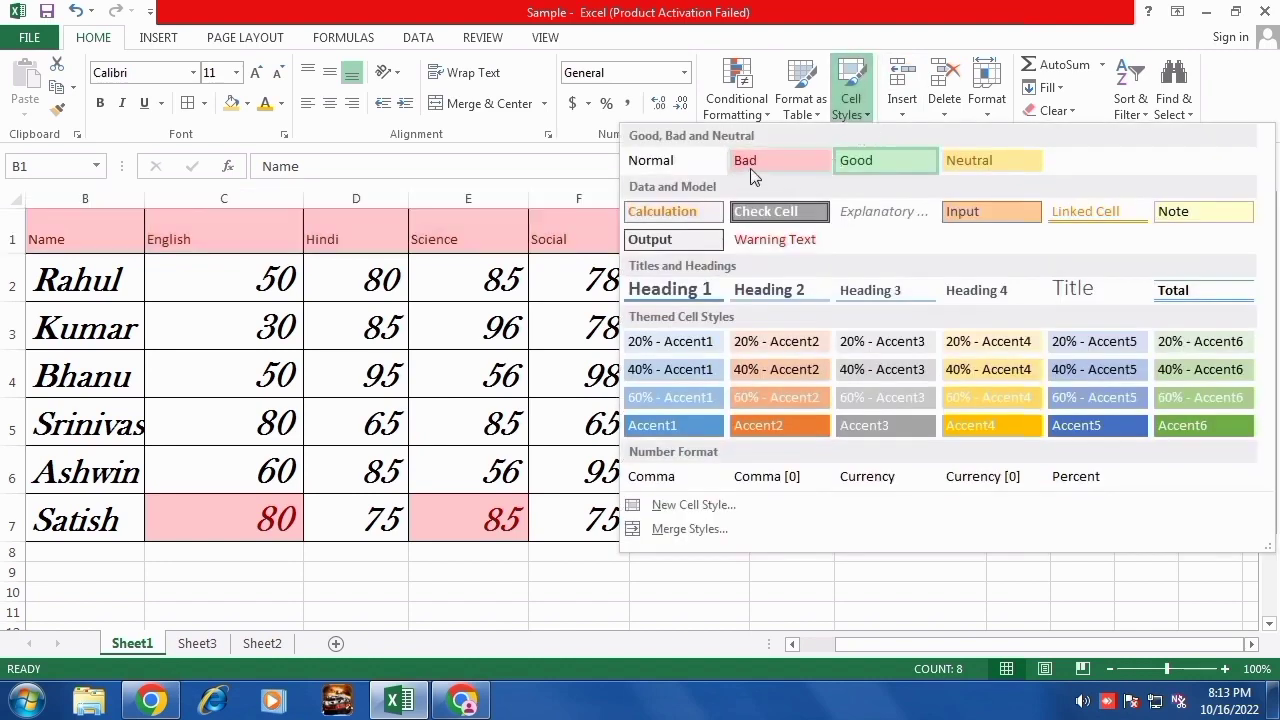
click(683, 167)
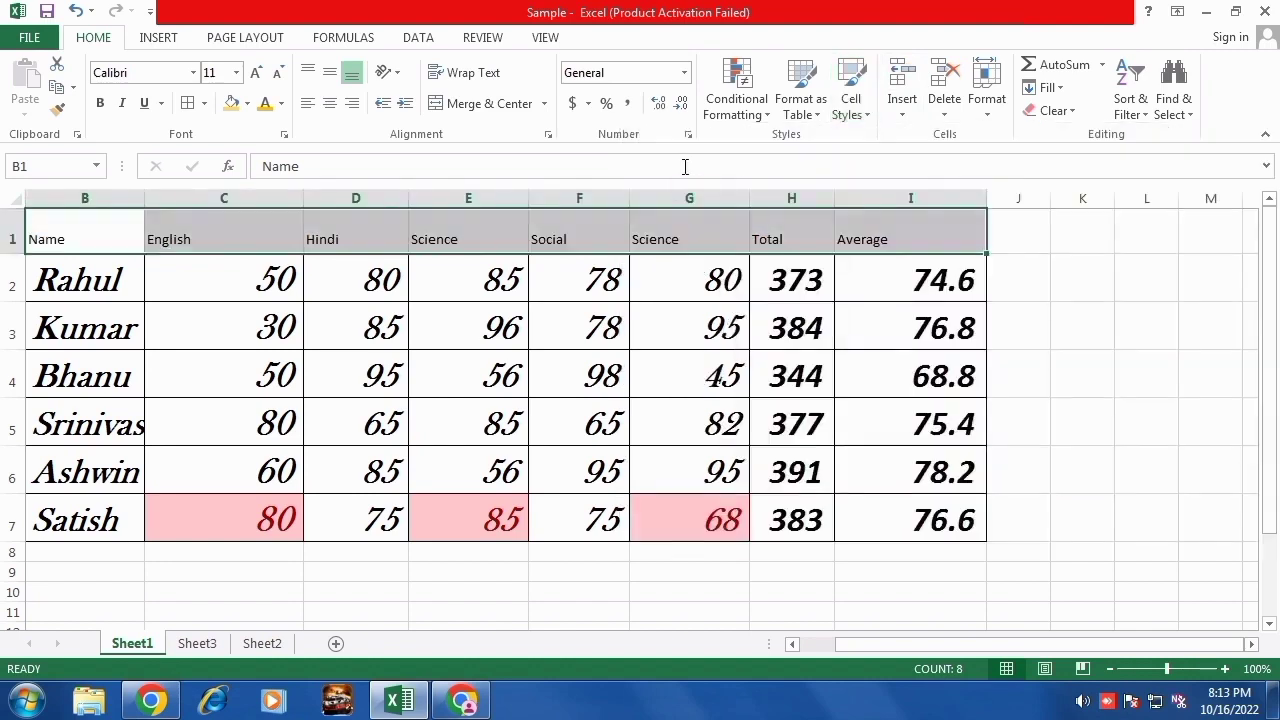
Undo both cell style changes on the header row and deselect it.
key(ctrl+z)
key(ctrl+z)
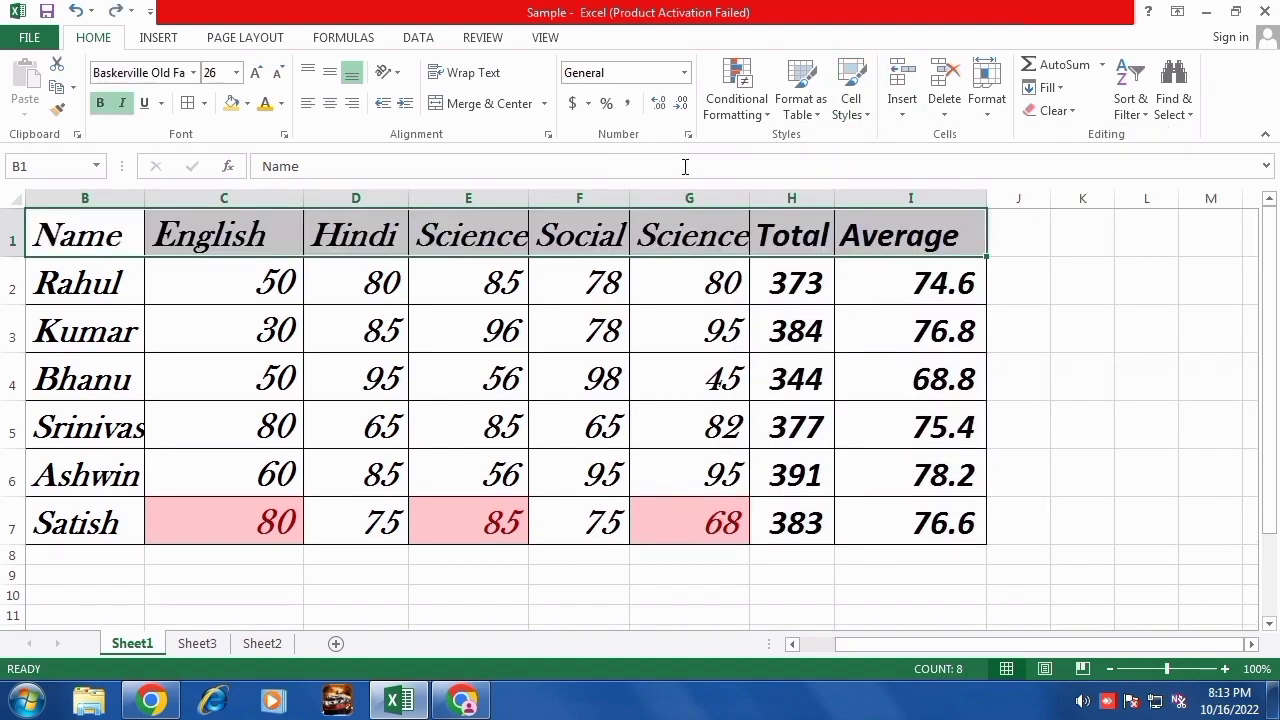
click(672, 316)
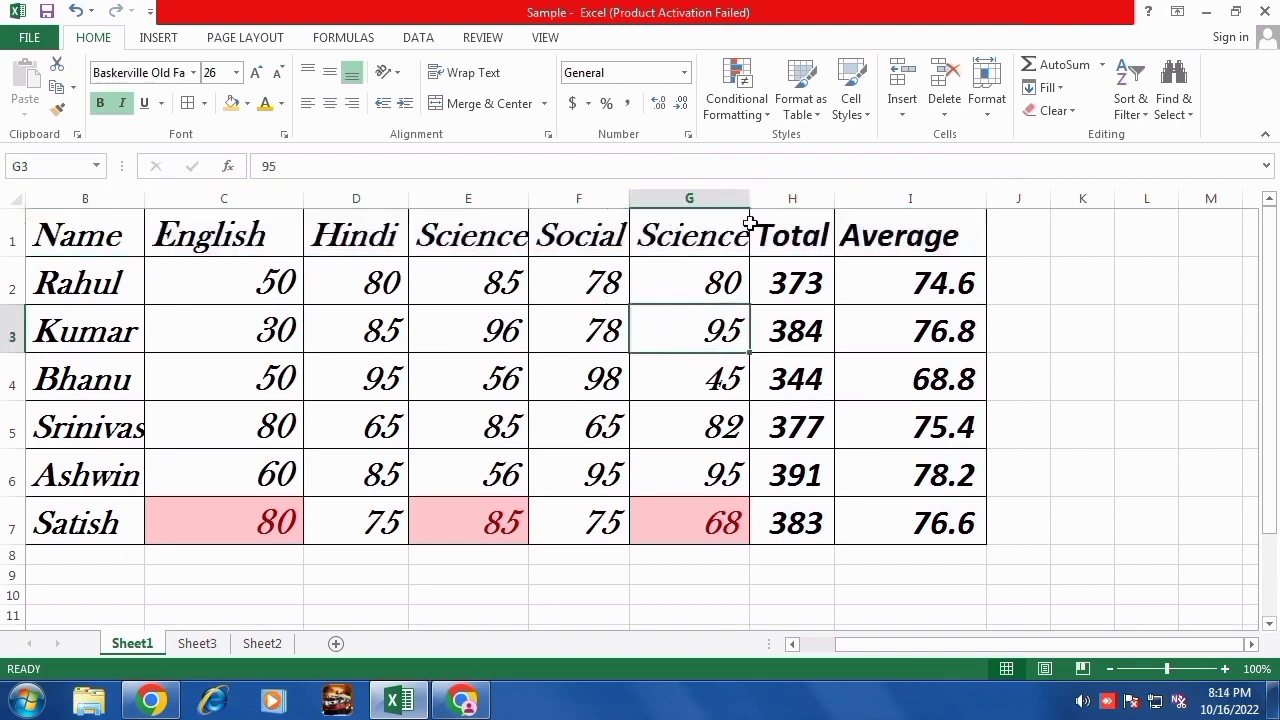
Widen column G slightly to fit its Science heading.
drag(752, 198, 758, 198)
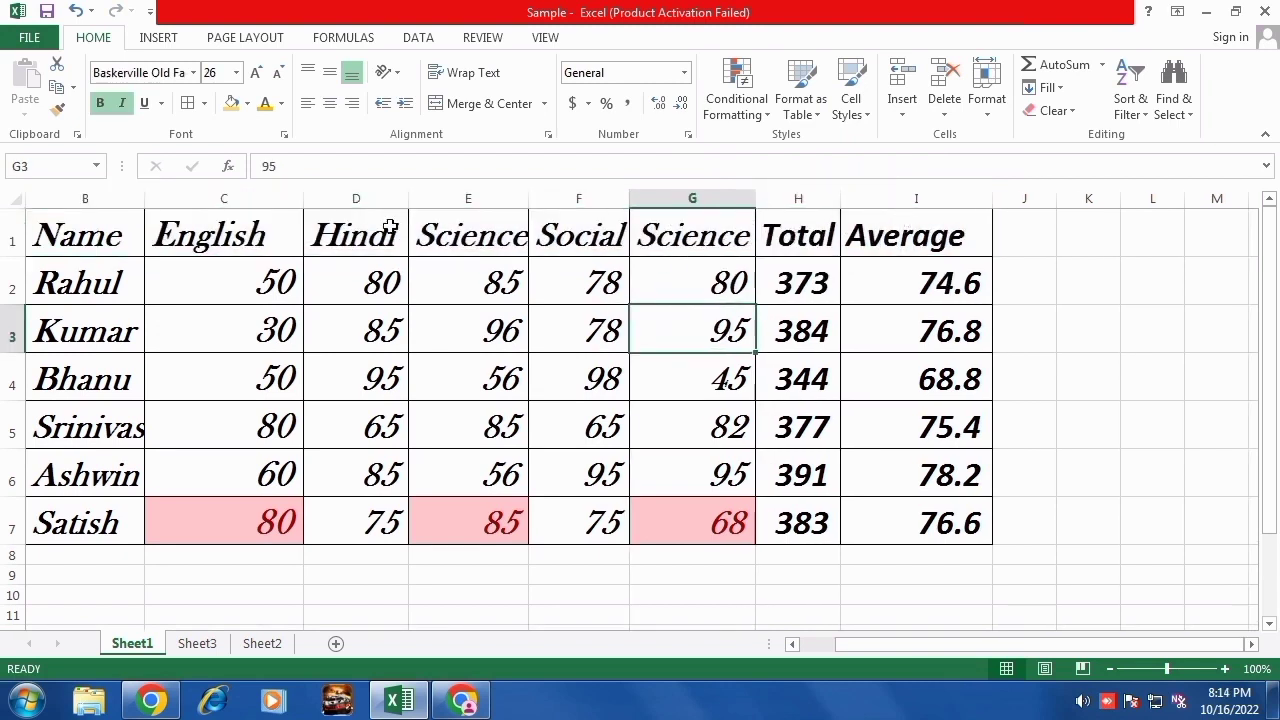
click(838, 229)
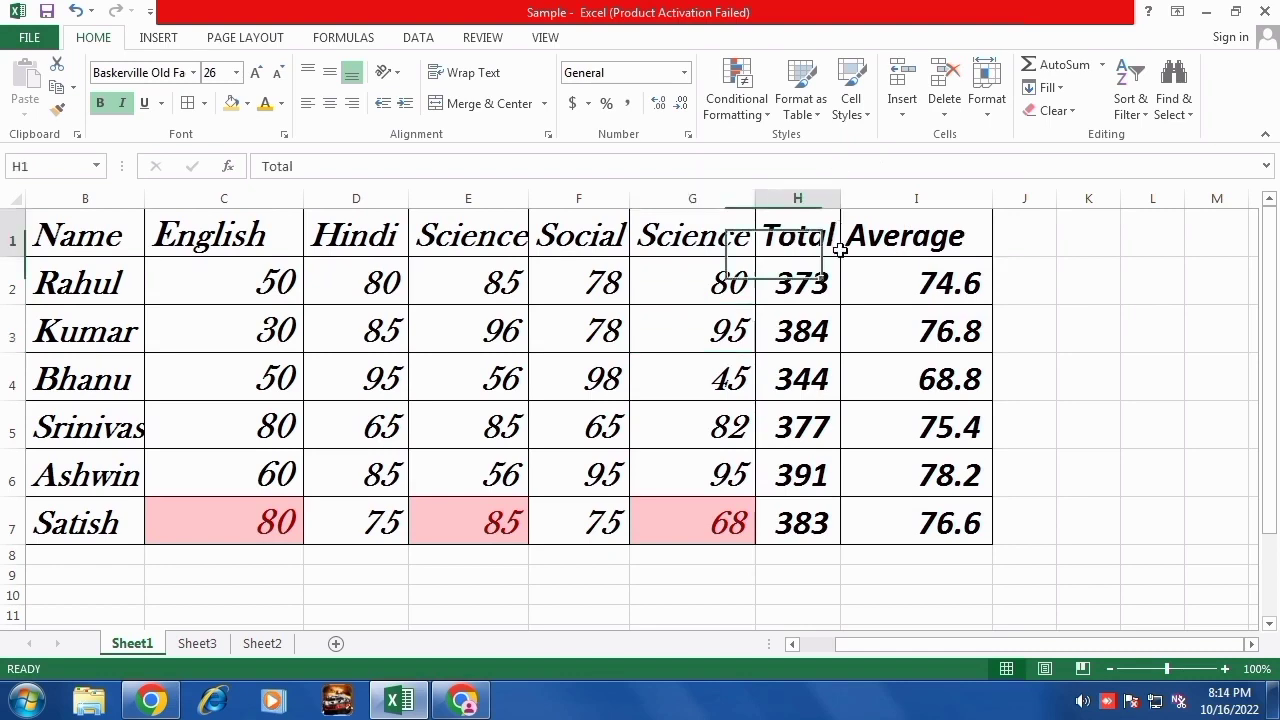